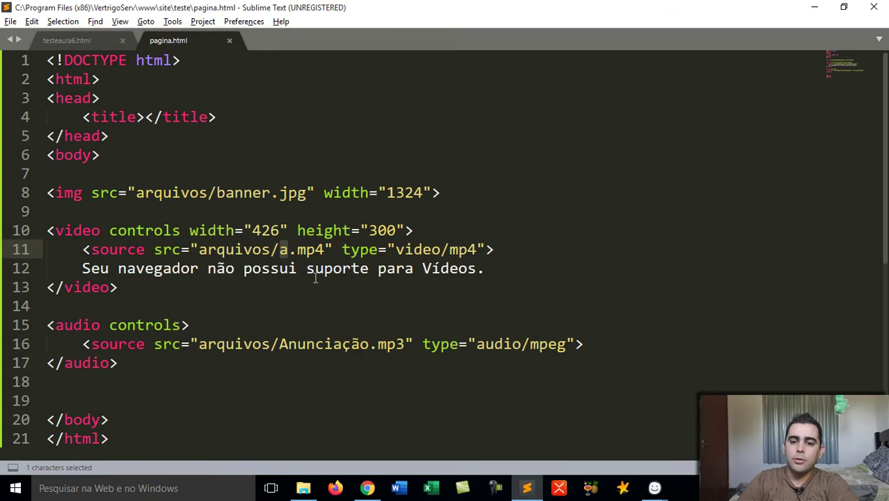
# Step: Change the audio source path to arquivos/b.mp3 on line 16 and save pagina.html
pyautogui.moveTo(280, 343); pyautogui.dragTo(369, 345)
pyautogui.write('b')
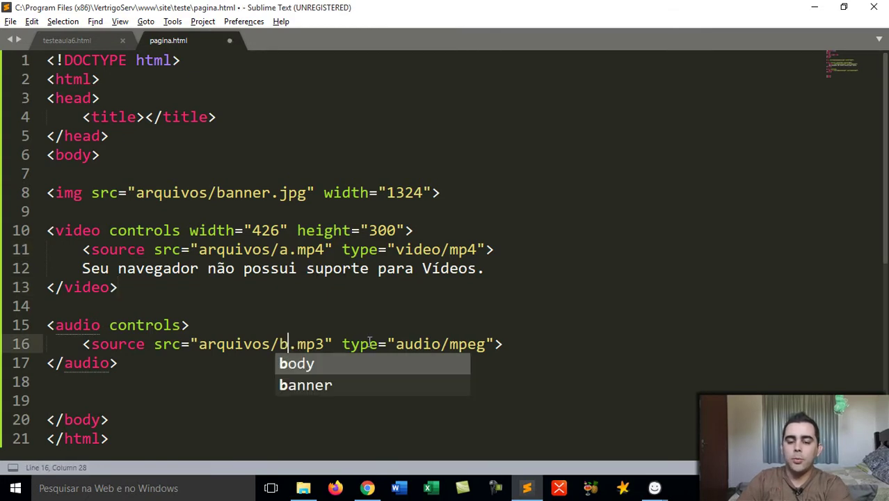
pyautogui.hotkey('ctrl', 's')
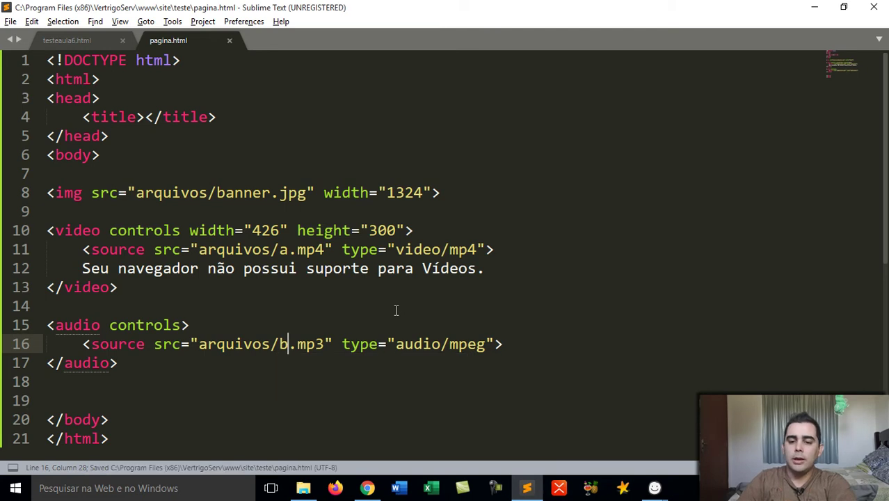
# Step: Switch to Chrome, reload pagina.html and play the audio player for a few seconds before pausing it
pyautogui.click(368, 488)
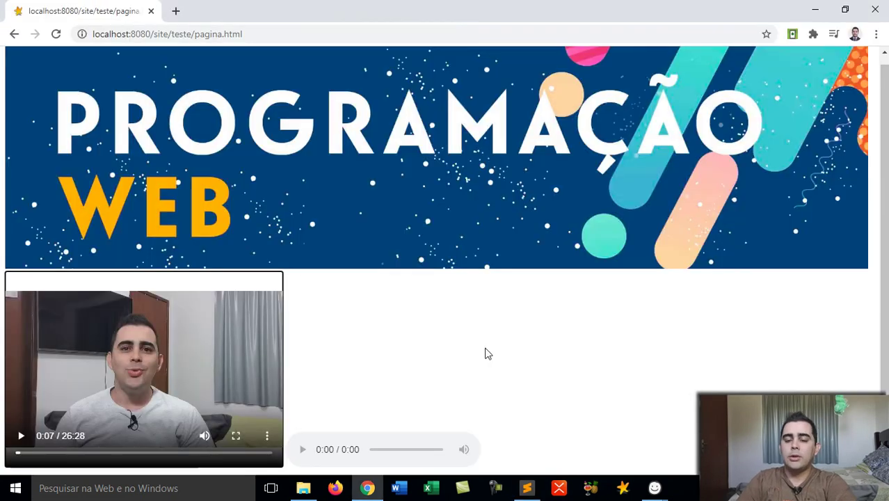
pyautogui.press('F5')
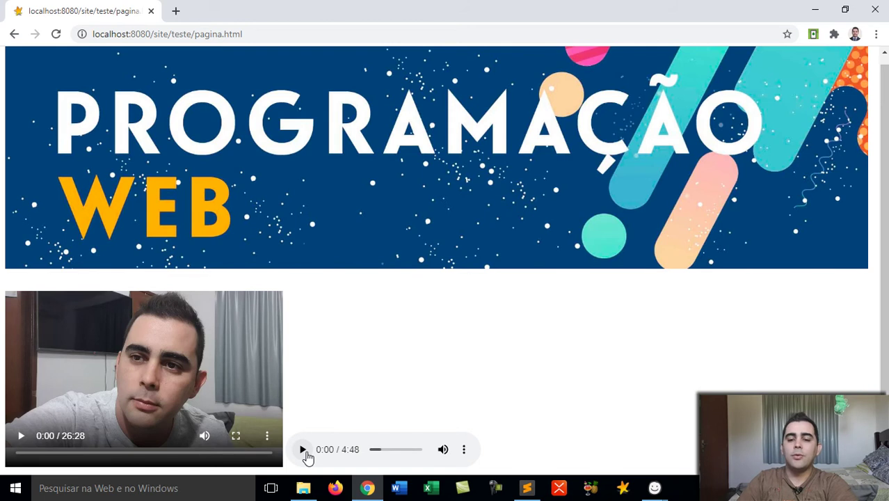
pyautogui.click(303, 450)
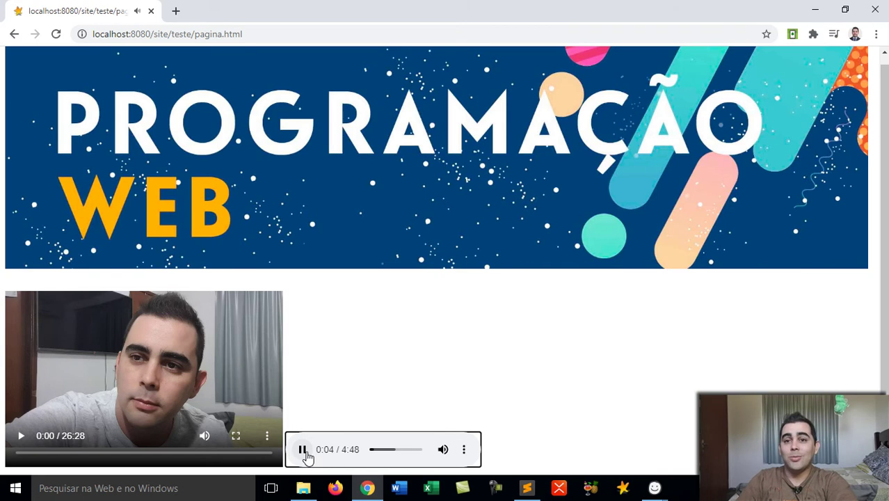
pyautogui.click(295, 452)
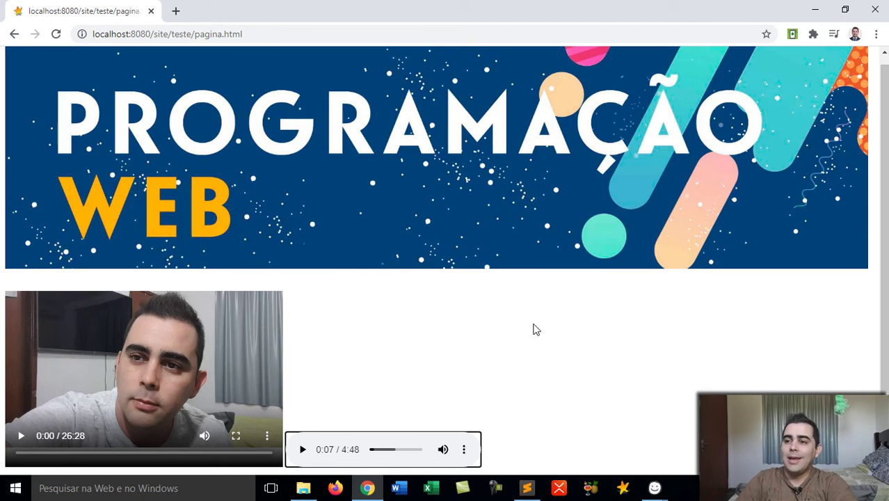
# Step: Put away the browser, code editor and arquivos folder windows, and switch to the blank New Project 1 in Balsamiq Wireframes
pyautogui.click(815, 10)
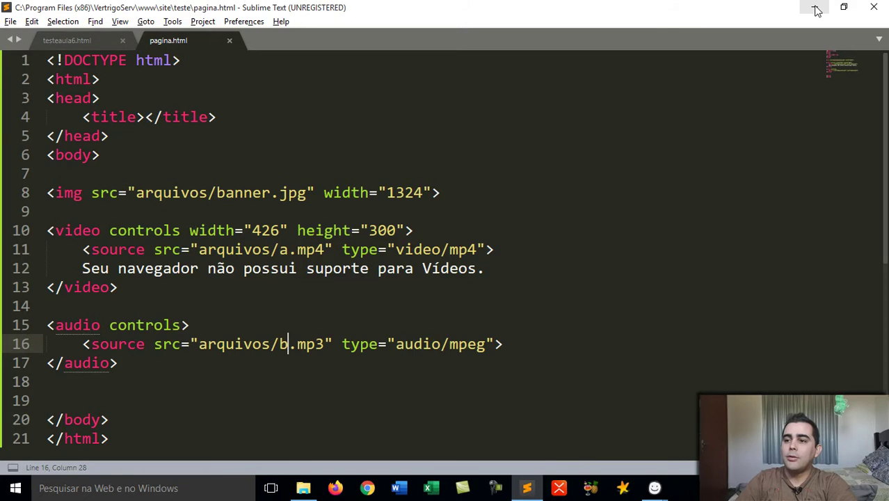
pyautogui.click(816, 10)
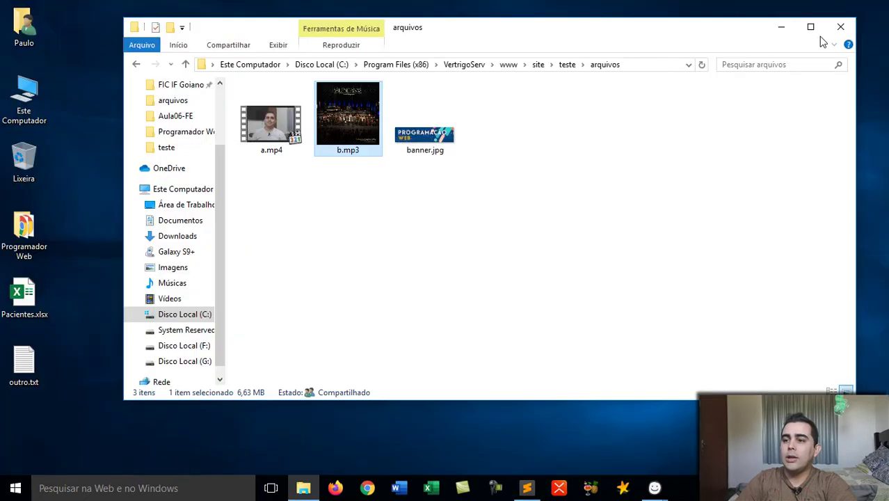
pyautogui.click(840, 26)
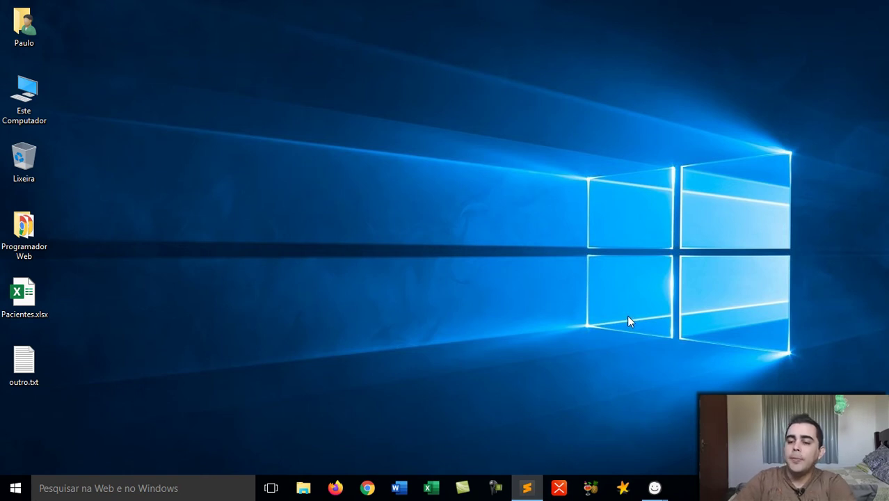
pyautogui.moveTo(662, 494)
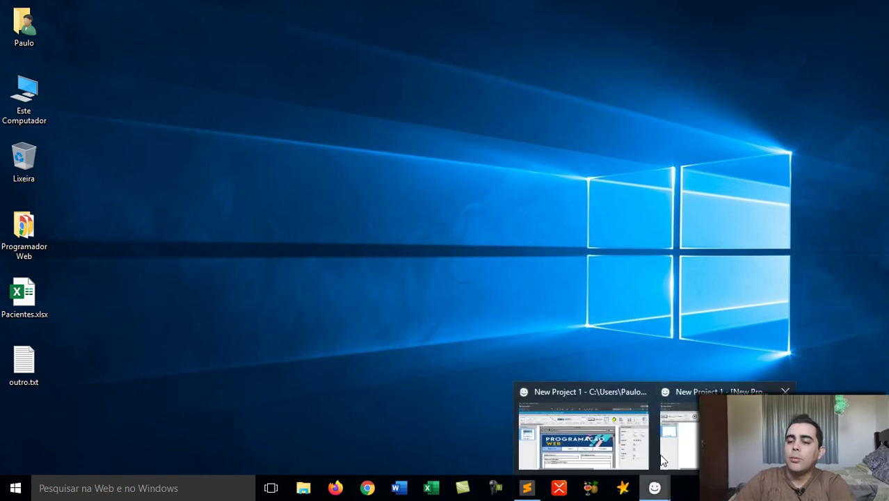
pyautogui.click(679, 434)
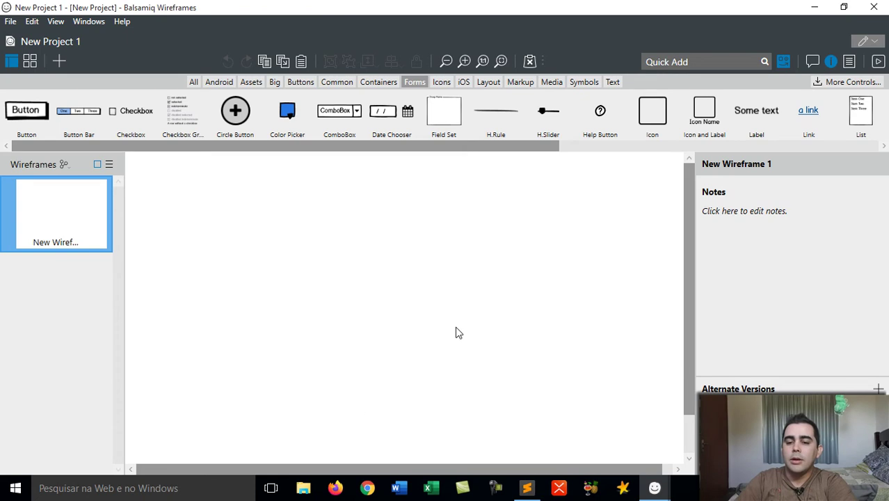
# Step: Search in Chrome for "balsamiq mockups download" and open the Balsamiq for Desktop result
pyautogui.click(367, 488)
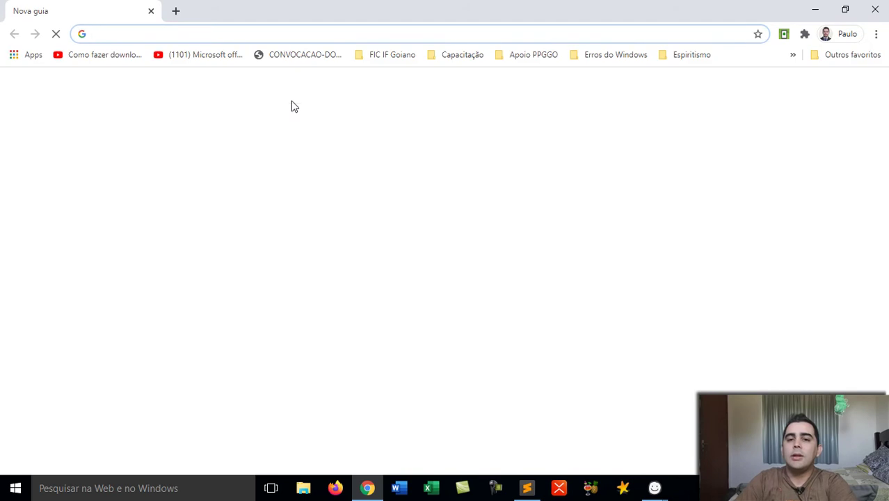
pyautogui.click(271, 34)
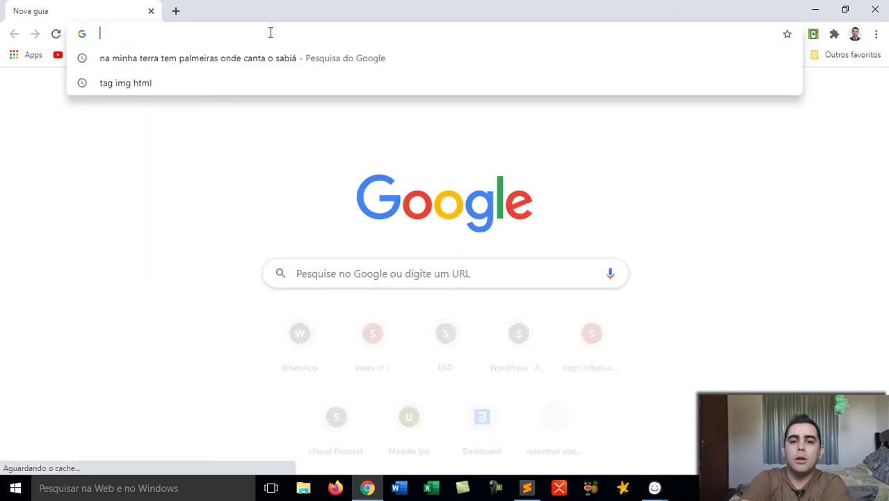
pyautogui.write('balsa')
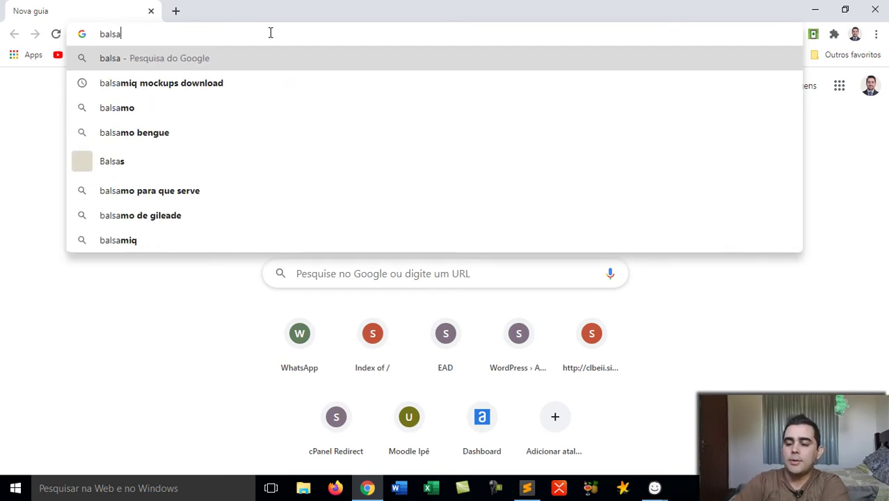
pyautogui.press('Down')
pyautogui.press('Return')
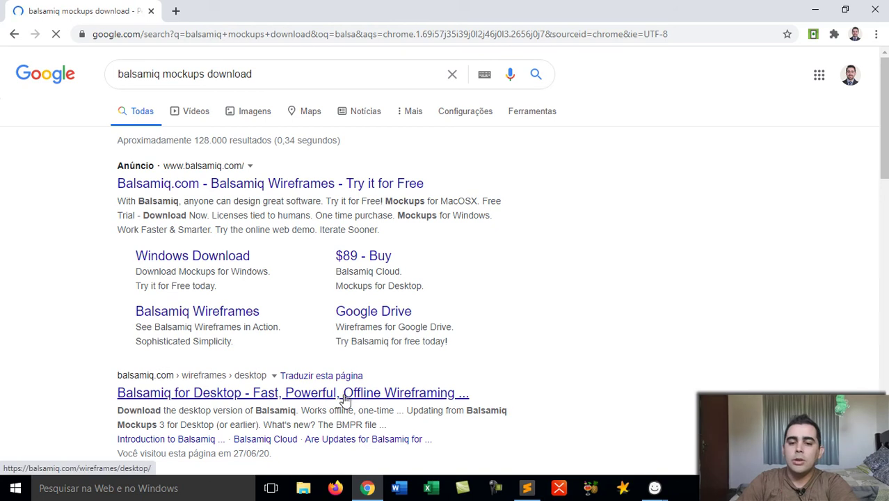
pyautogui.scroll(-2, 273, 369)
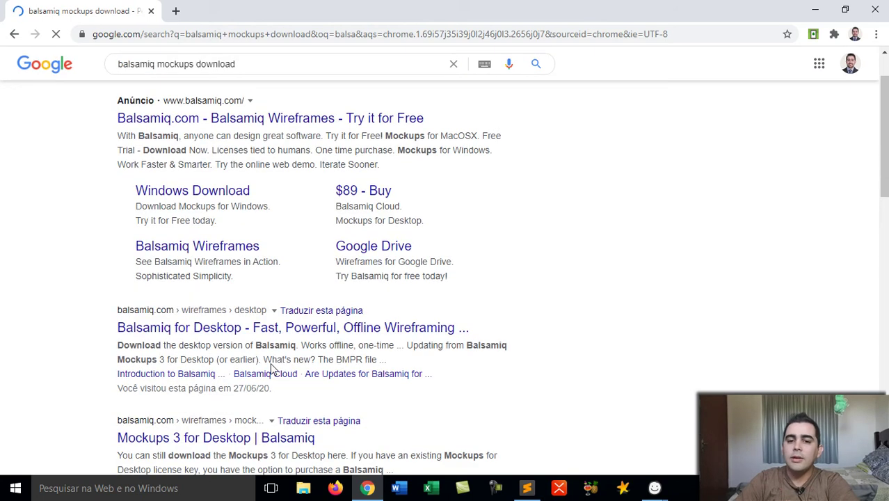
pyautogui.scroll(-1, 273, 369)
pyautogui.scroll(-1, 264, 306)
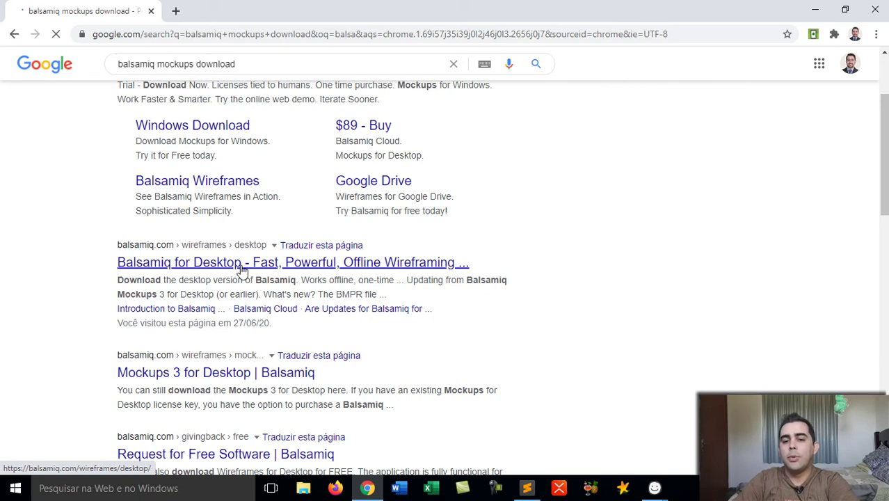
pyautogui.click(240, 263)
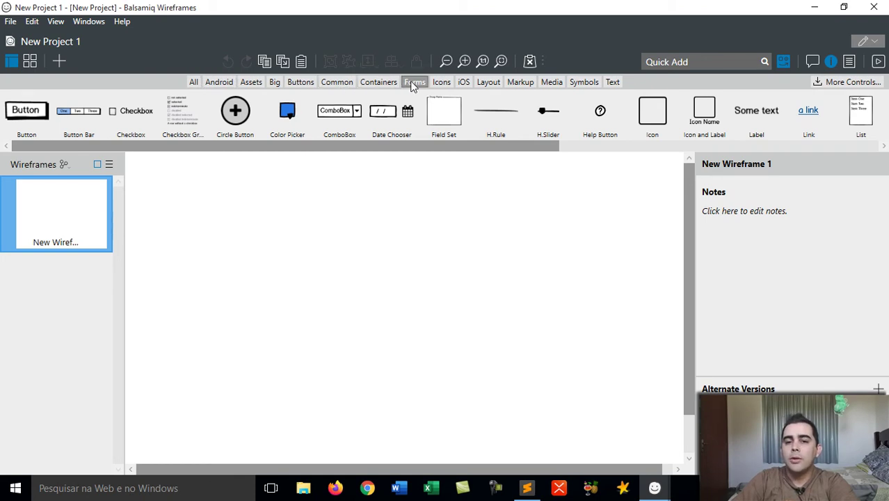
# Step: Switch to the blank Balsamiq project and look through the control categories from All to Icons, including Big, Buttons, Common and Forms
pyautogui.click(197, 82)
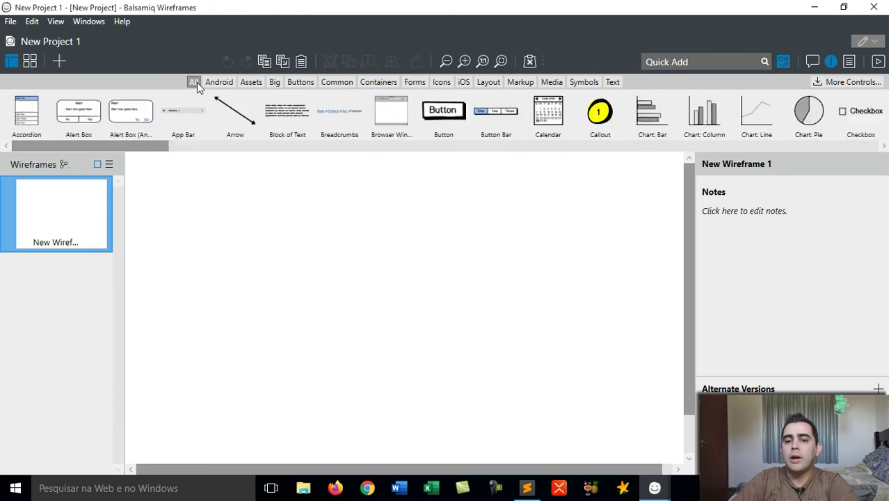
pyautogui.click(218, 83)
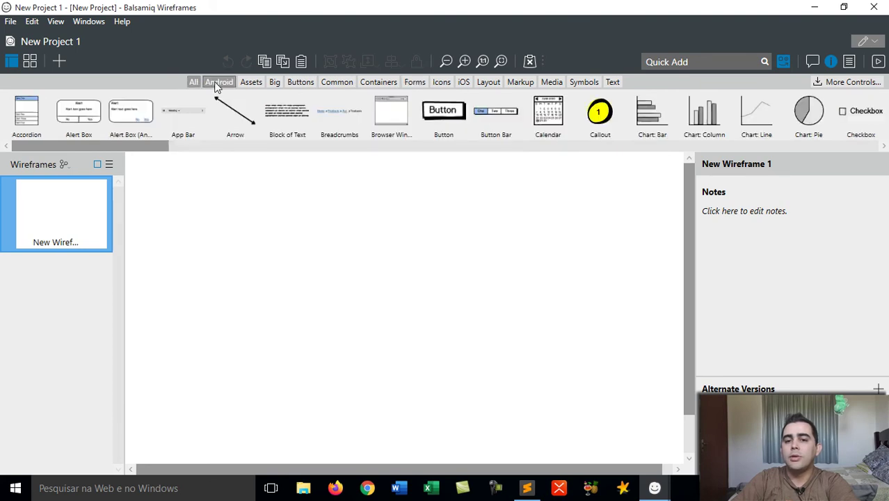
pyautogui.click(254, 83)
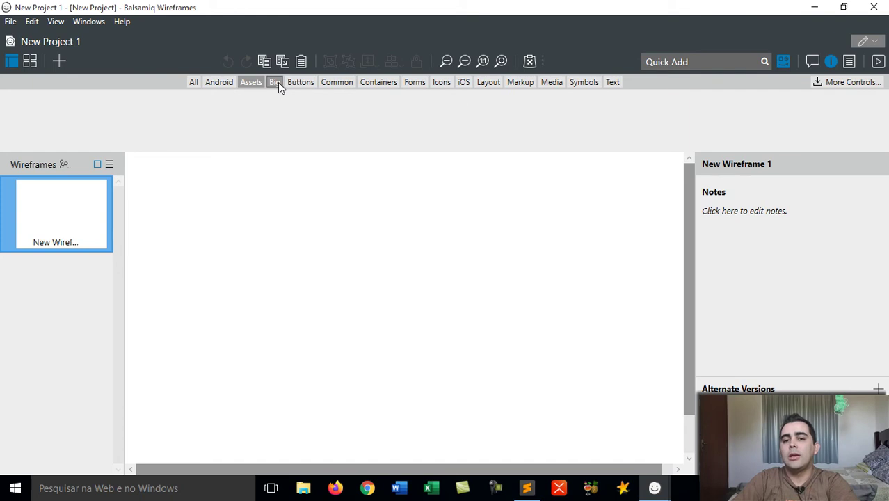
pyautogui.click(277, 82)
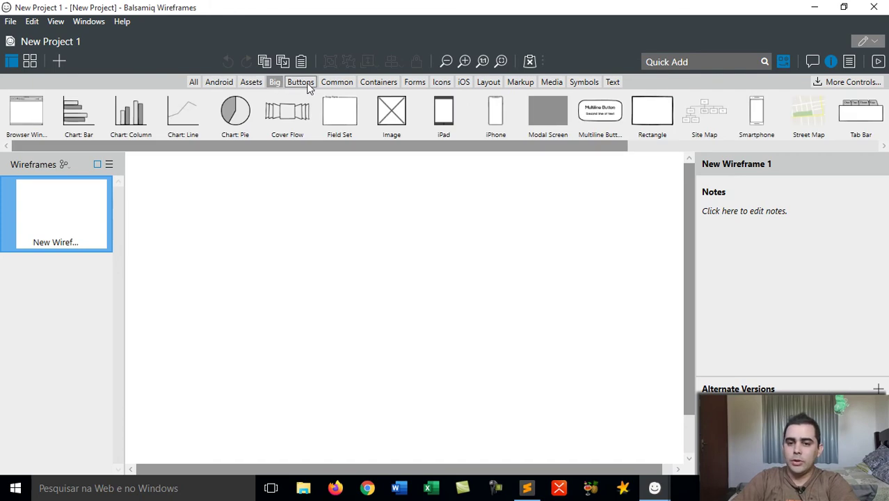
pyautogui.click(309, 84)
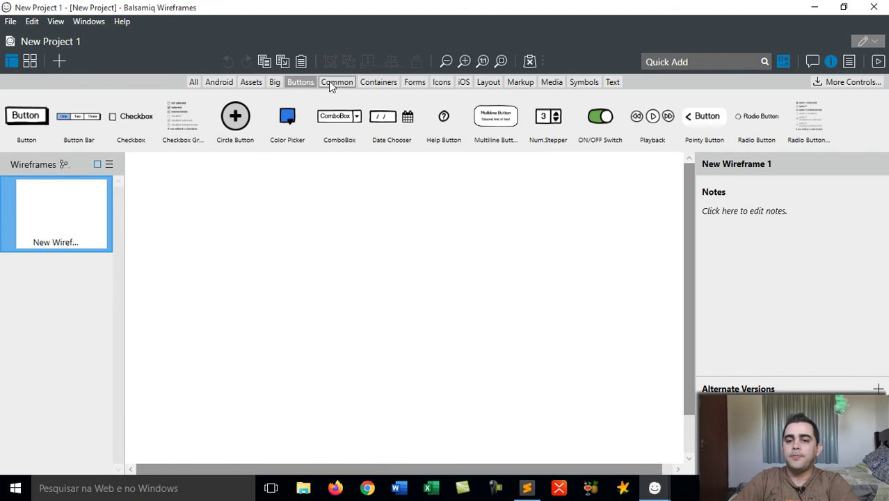
pyautogui.click(329, 81)
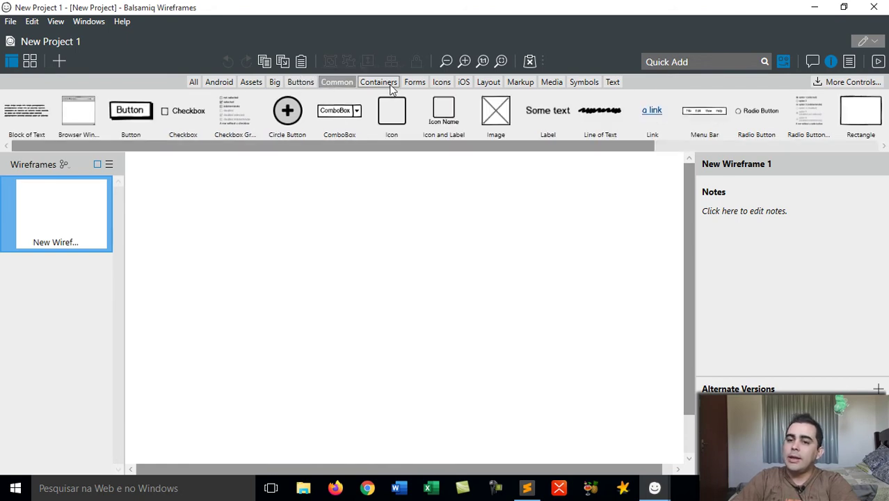
pyautogui.click(379, 82)
pyautogui.click(414, 83)
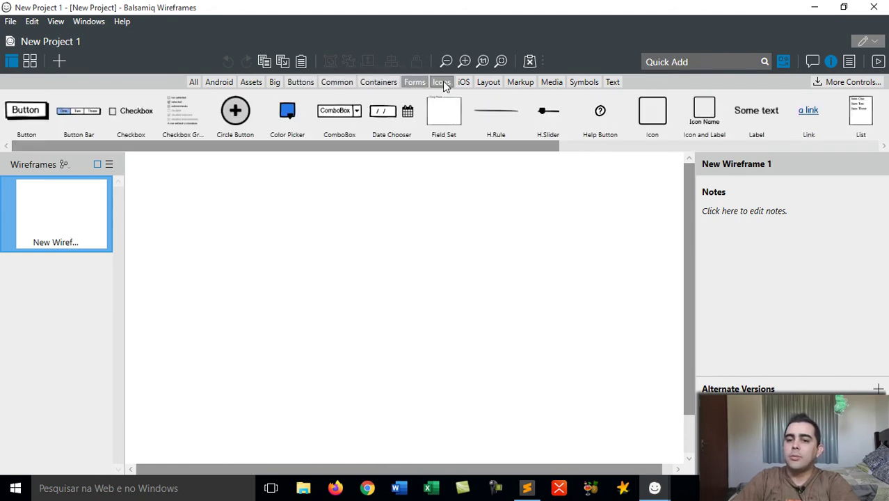
pyautogui.click(446, 84)
pyautogui.click(412, 82)
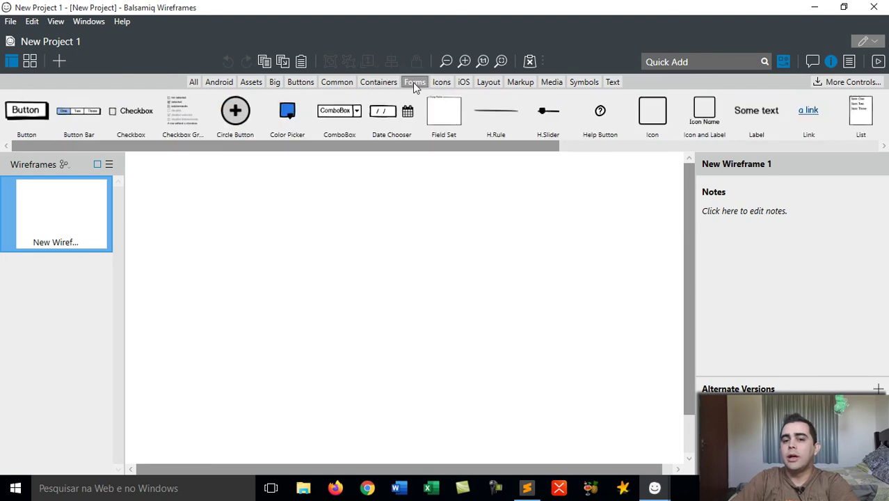
pyautogui.click(194, 82)
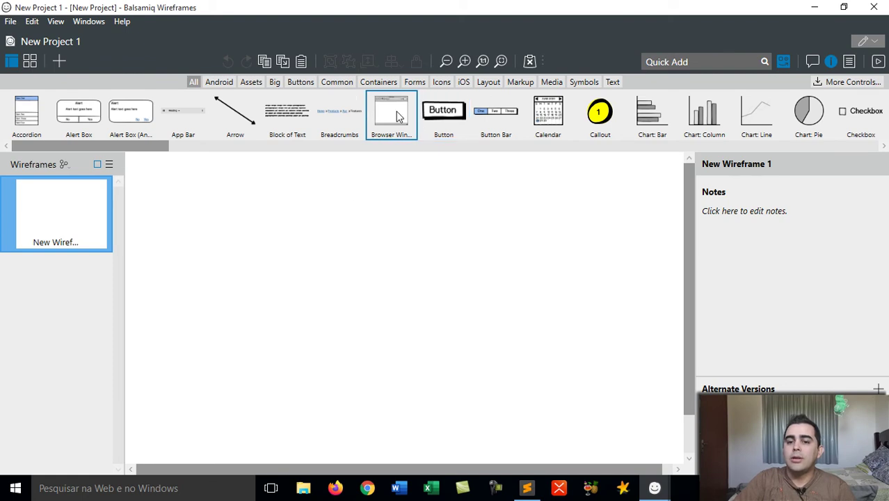
pyautogui.moveTo(399, 117); pyautogui.dragTo(335, 301)
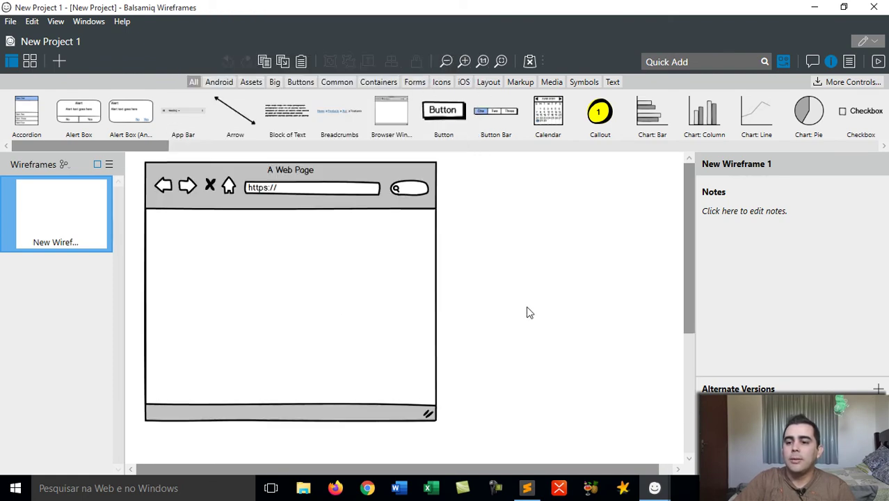
pyautogui.press('Return')
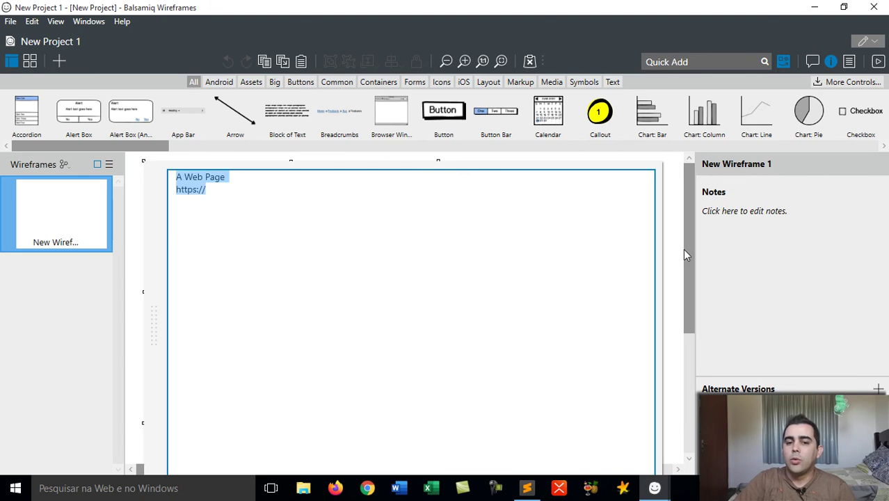
pyautogui.click(214, 188)
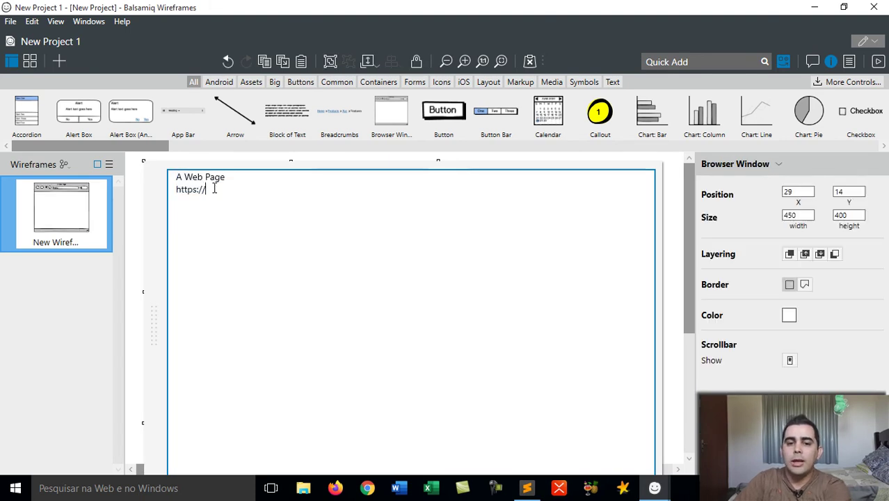
pyautogui.moveTo(214, 189); pyautogui.dragTo(171, 181)
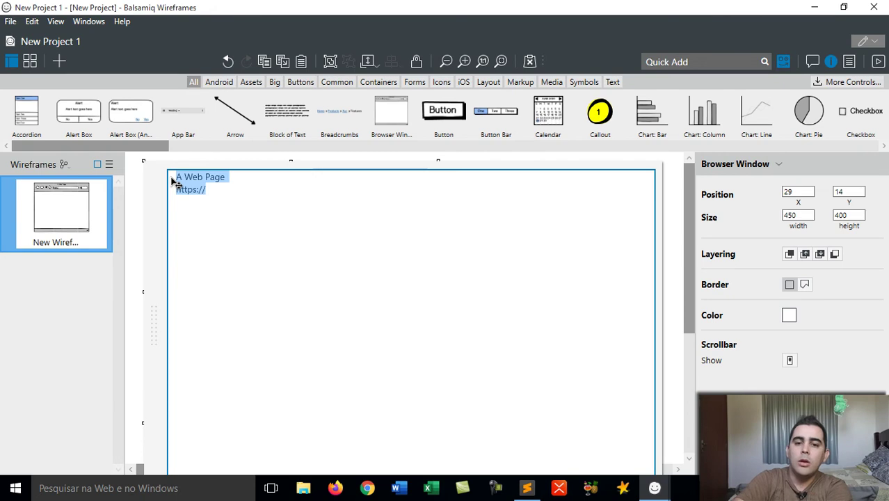
pyautogui.write('http://www.')
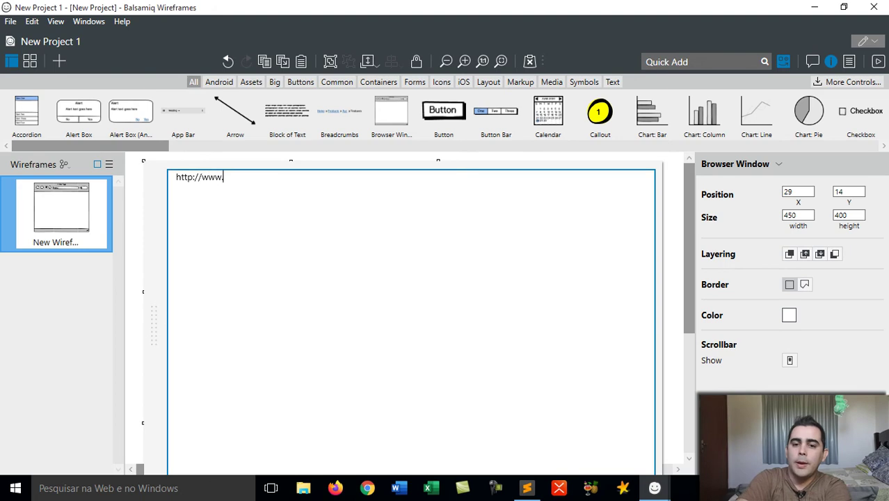
pyautogui.write('comerciovirtual.com.br')
pyautogui.press('Return')
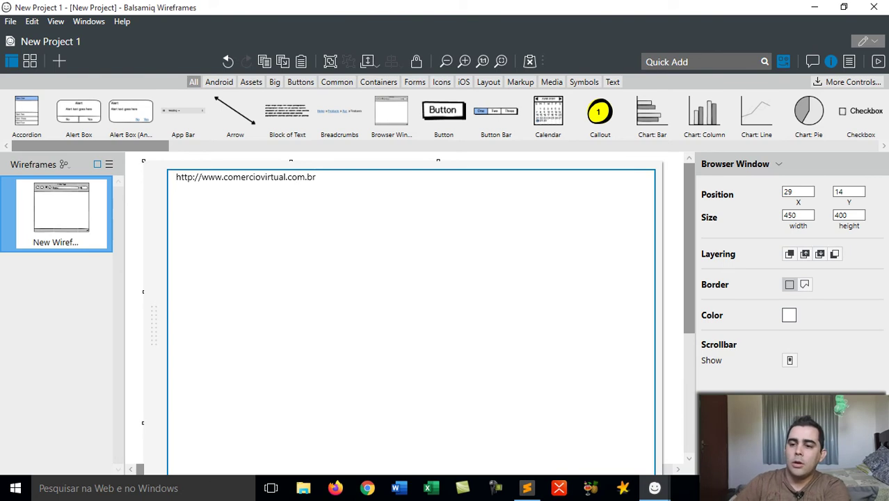
pyautogui.click(672, 217)
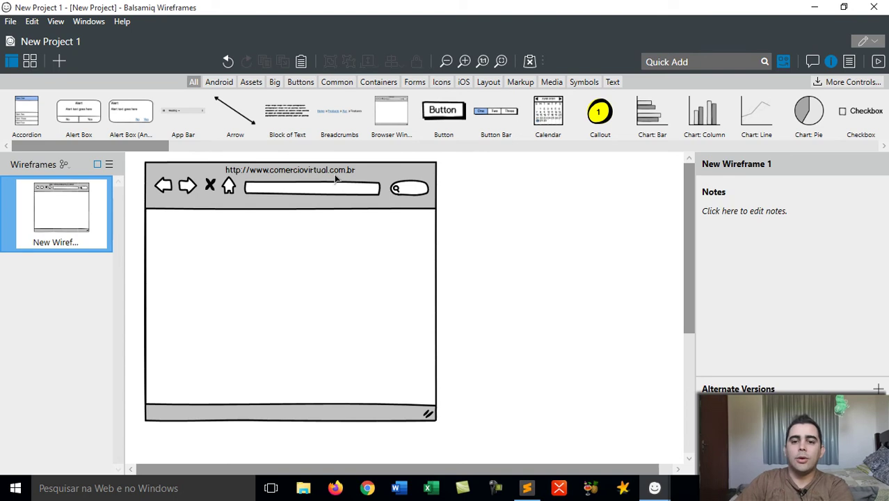
# Step: Enlarge the browser window control to about 806 by 719, keeping its upper-left corner in place
pyautogui.click(336, 179)
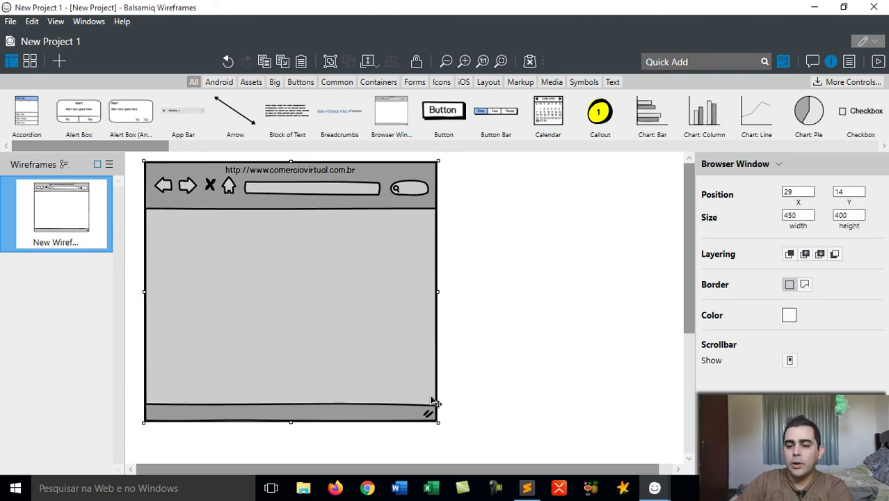
pyautogui.moveTo(439, 422); pyautogui.dragTo(512, 469)
pyautogui.scroll(-5, 641, 363)
pyautogui.scroll(2, 598, 362)
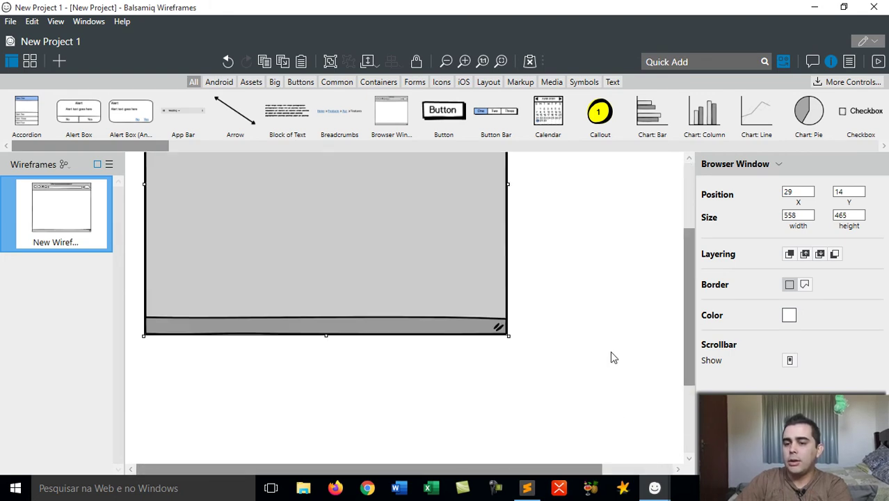
pyautogui.moveTo(601, 381); pyautogui.dragTo(659, 397)
pyautogui.moveTo(692, 349); pyautogui.dragTo(692, 403)
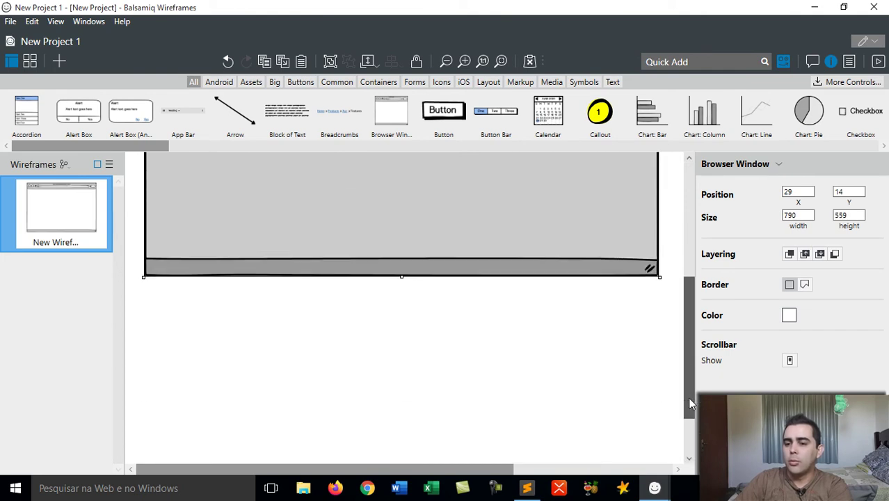
pyautogui.moveTo(658, 273); pyautogui.dragTo(670, 379)
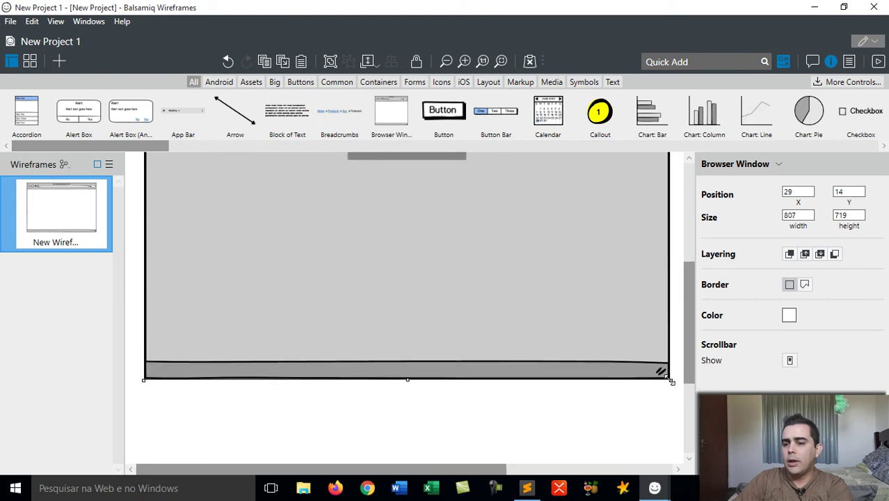
pyautogui.moveTo(689, 315); pyautogui.dragTo(689, 212)
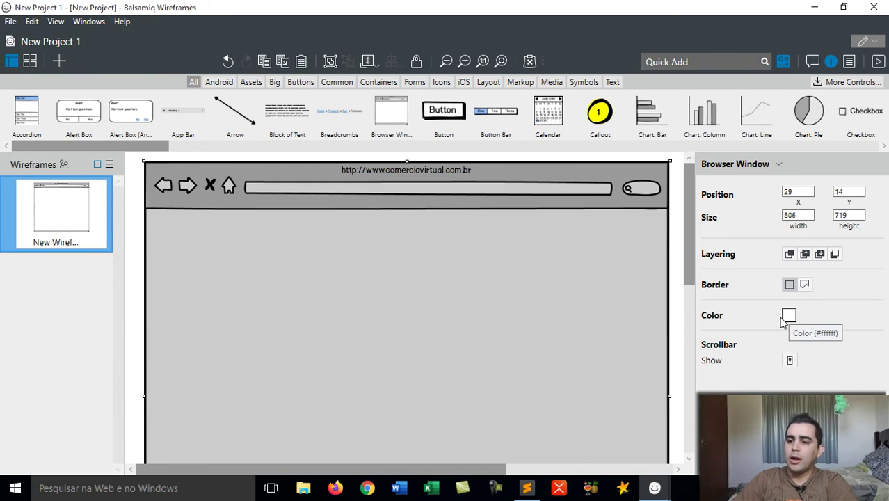
# Step: Show a scrollbar on the browser window control
pyautogui.click(792, 362)
pyautogui.click(791, 362)
pyautogui.click(791, 362)
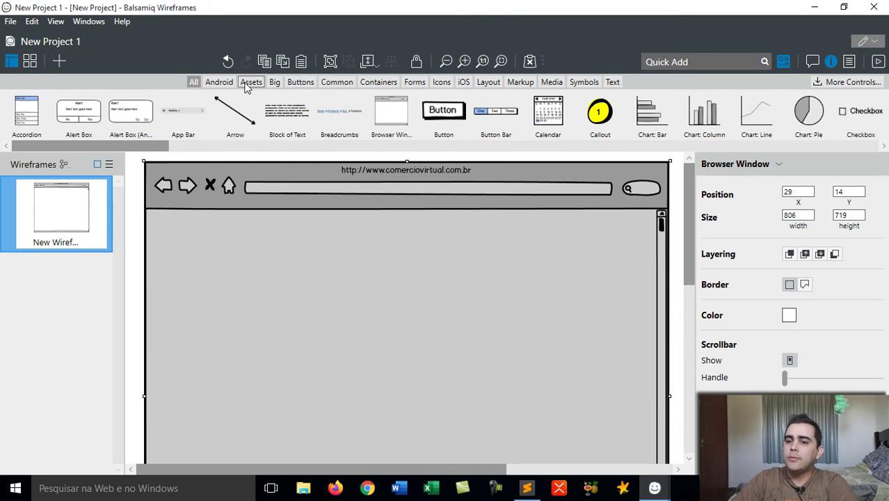
# Step: Place a Field Set control in the middle of the browser window and clear its group name
pyautogui.click(415, 82)
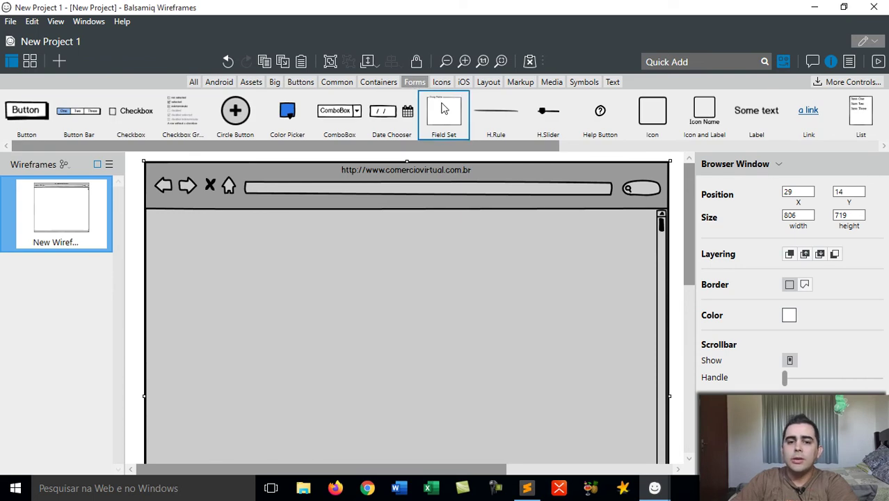
pyautogui.moveTo(391, 147); pyautogui.dragTo(409, 339)
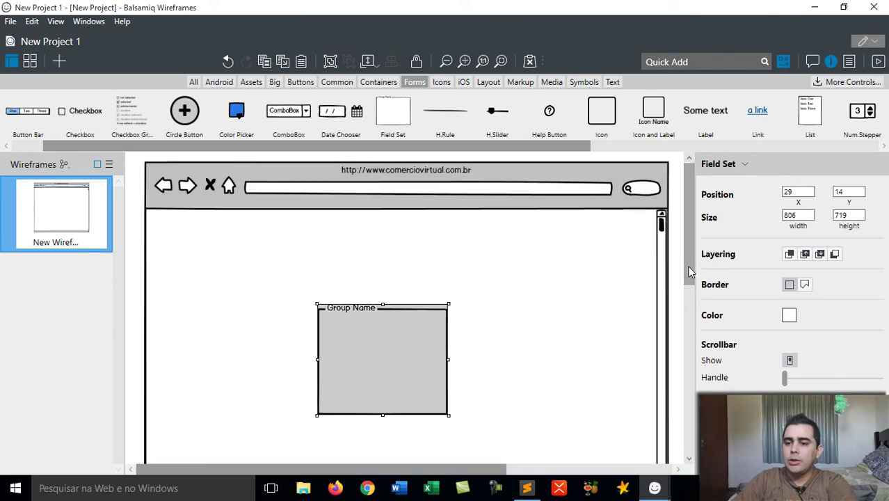
pyautogui.moveTo(686, 254); pyautogui.dragTo(693, 284)
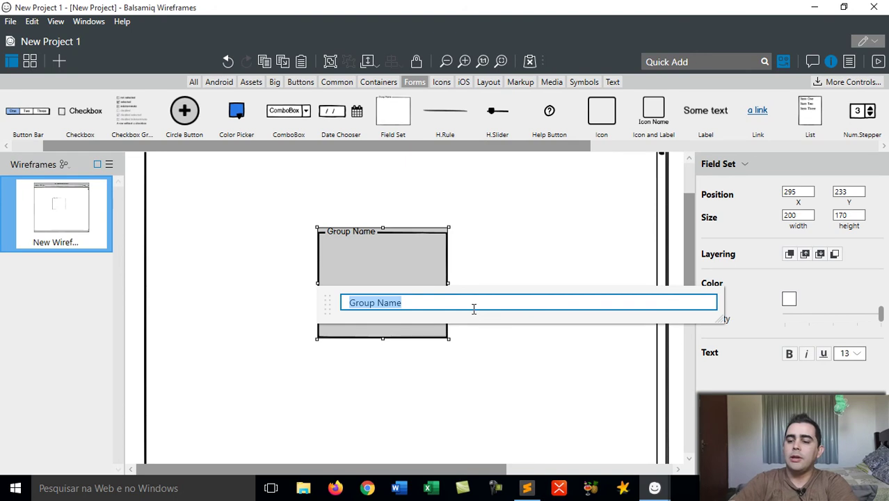
pyautogui.press('BackSpace')
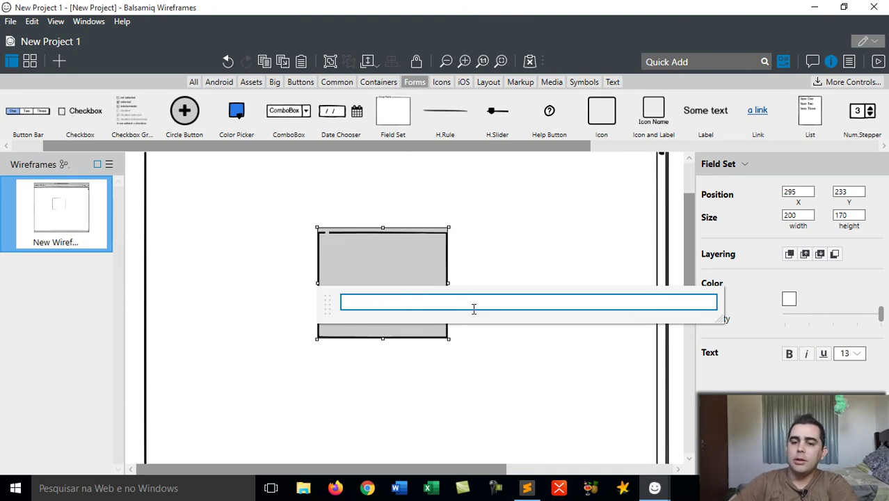
pyautogui.press('Return')
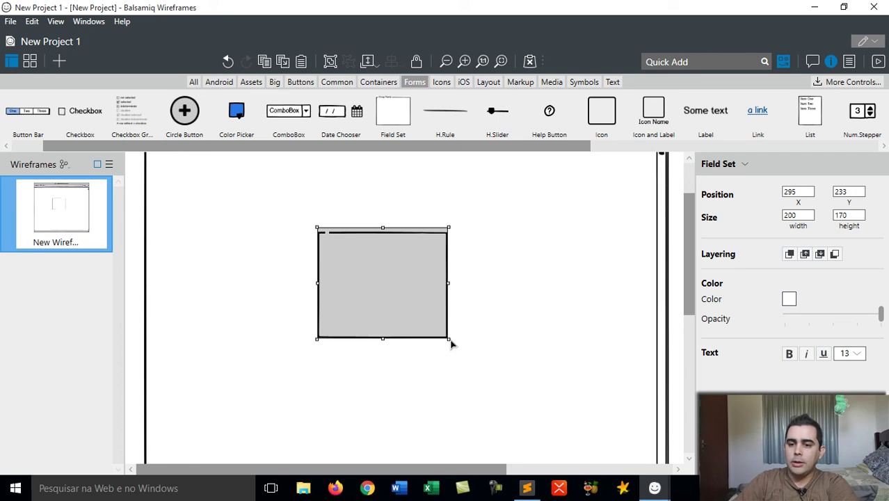
# Step: Enlarge the field set to about 274 by 330 and leave it selected
pyautogui.moveTo(449, 339); pyautogui.dragTo(497, 370)
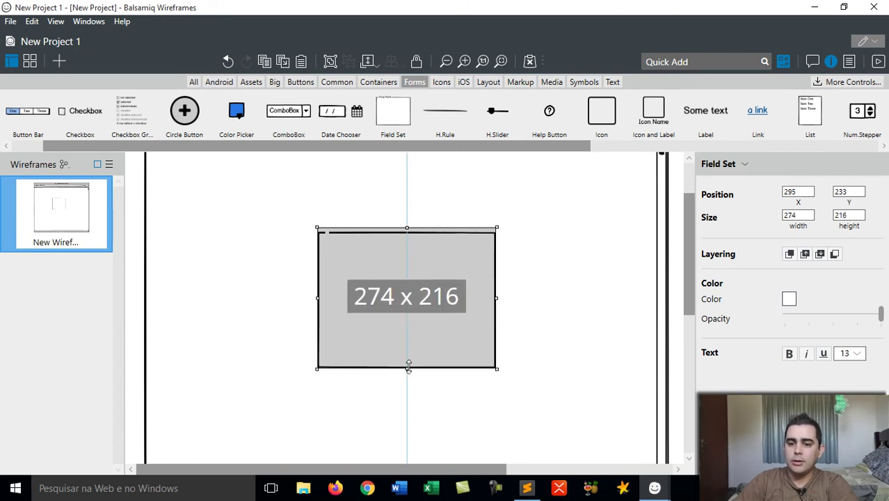
pyautogui.click(408, 371)
pyautogui.click(408, 360)
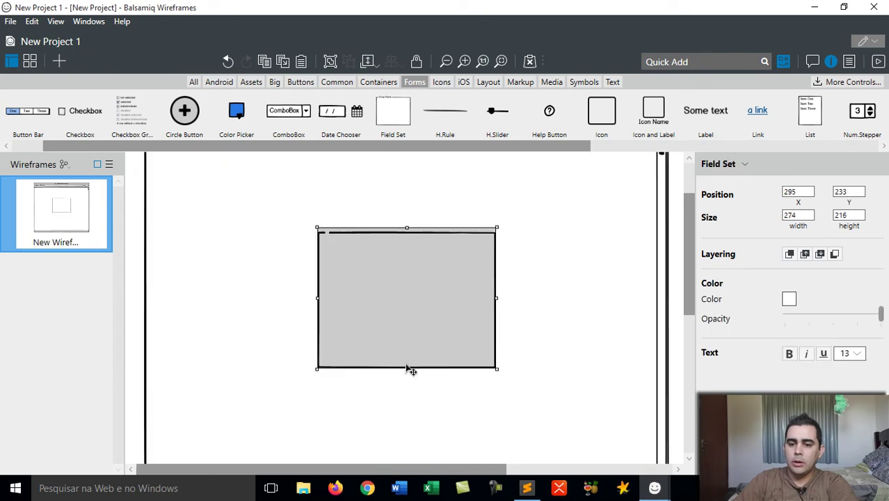
pyautogui.moveTo(407, 367); pyautogui.dragTo(408, 444)
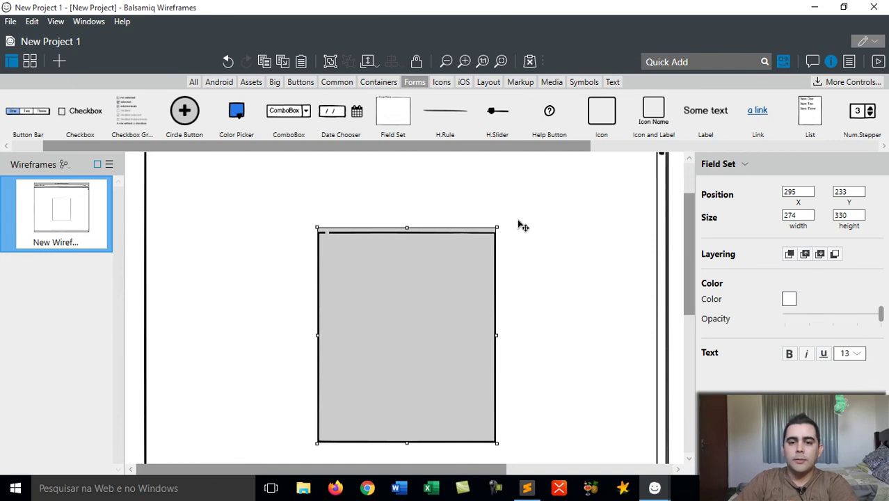
pyautogui.click(246, 158)
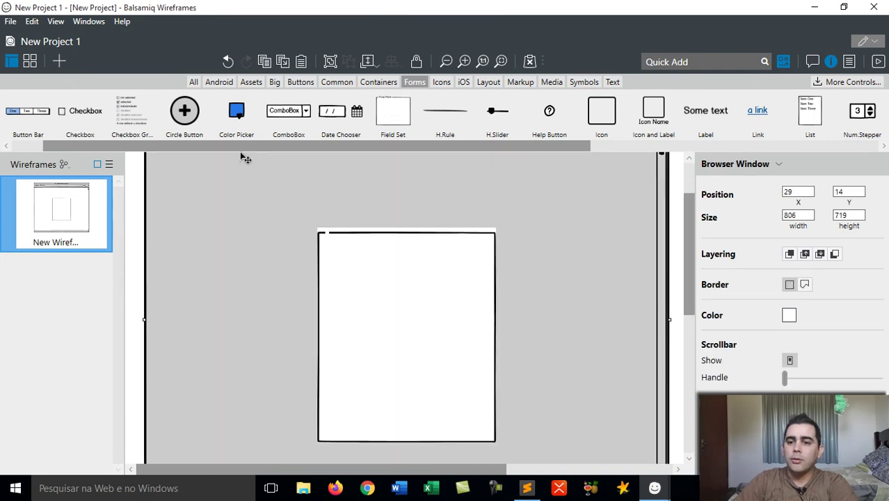
pyautogui.click(377, 264)
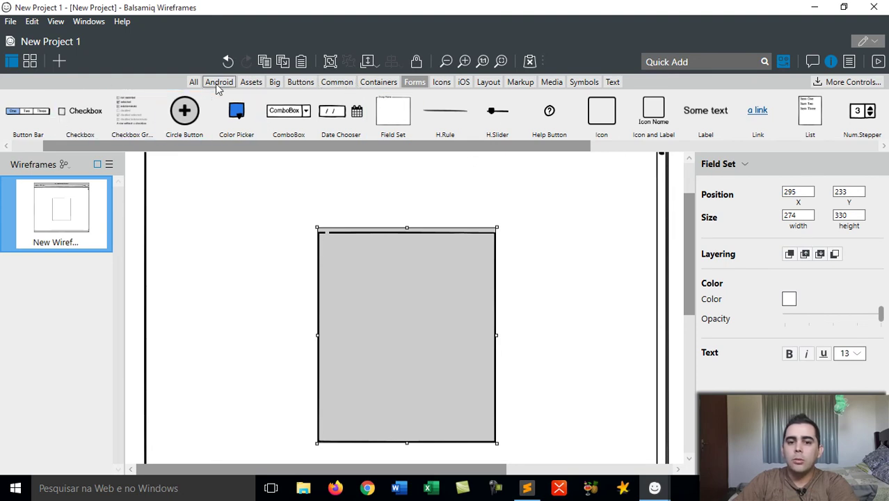
# Step: Look through the control categories and place a Label from Forms inside the field set, near its upper edge
pyautogui.click(194, 82)
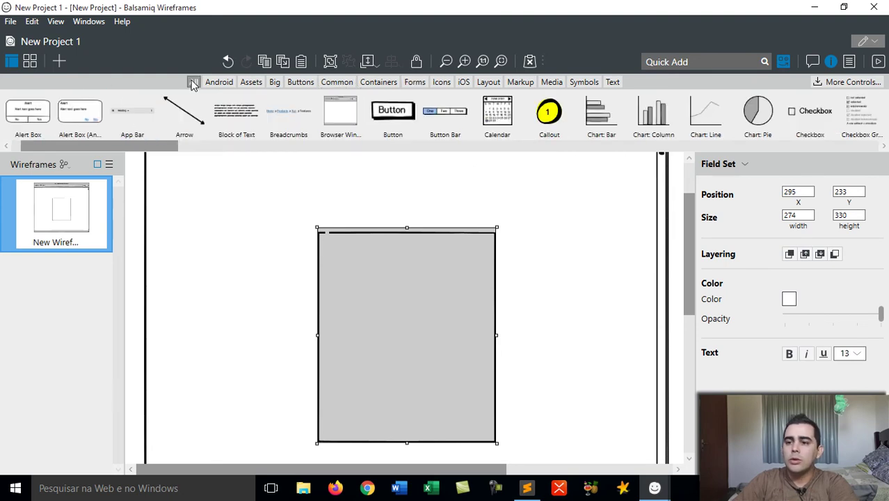
pyautogui.click(251, 83)
pyautogui.click(299, 85)
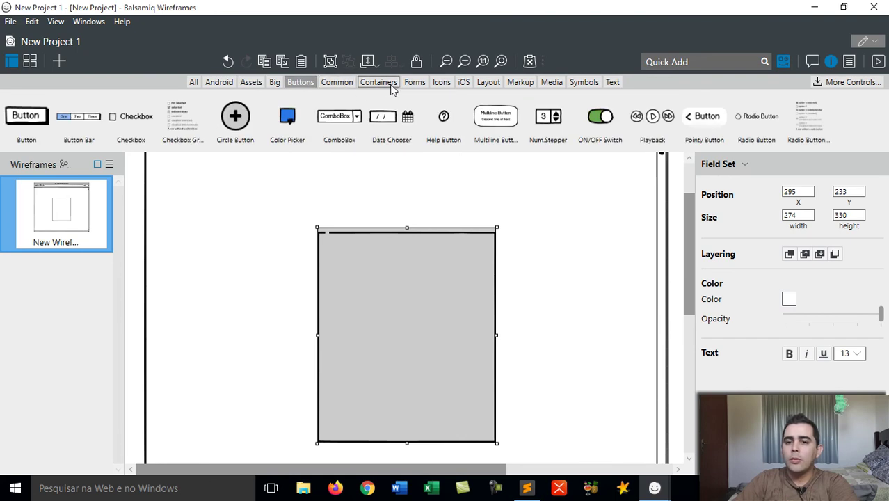
pyautogui.click(395, 84)
pyautogui.click(413, 83)
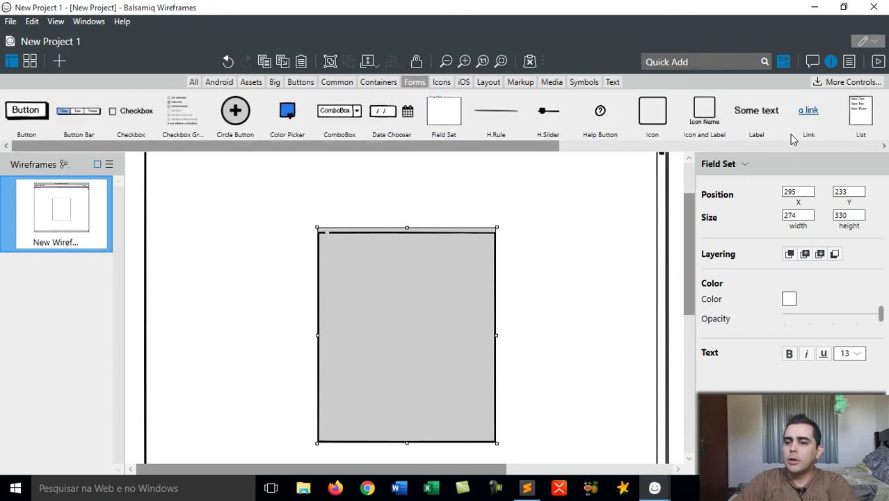
pyautogui.moveTo(721, 125); pyautogui.dragTo(390, 259)
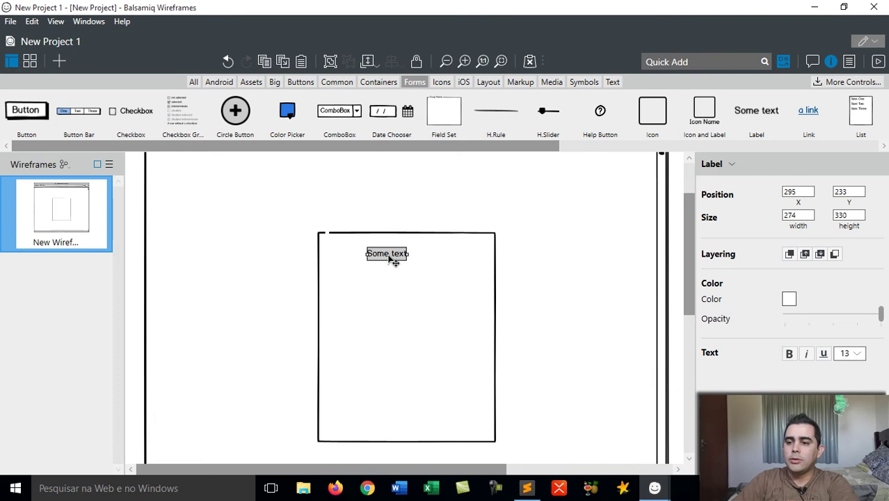
# Step: Replace the label's text with AUTETICAÇÃO and make it bold
pyautogui.click(407, 263)
pyautogui.doubleClick(403, 265)
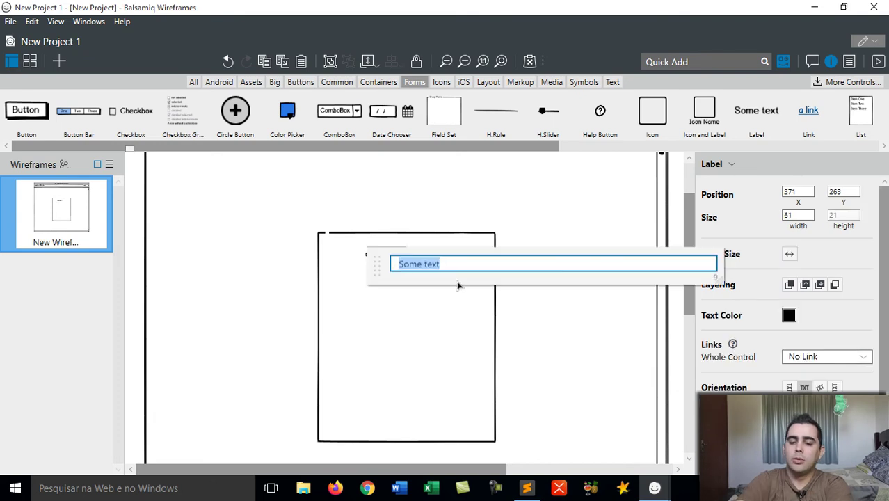
pyautogui.write('AUTO')
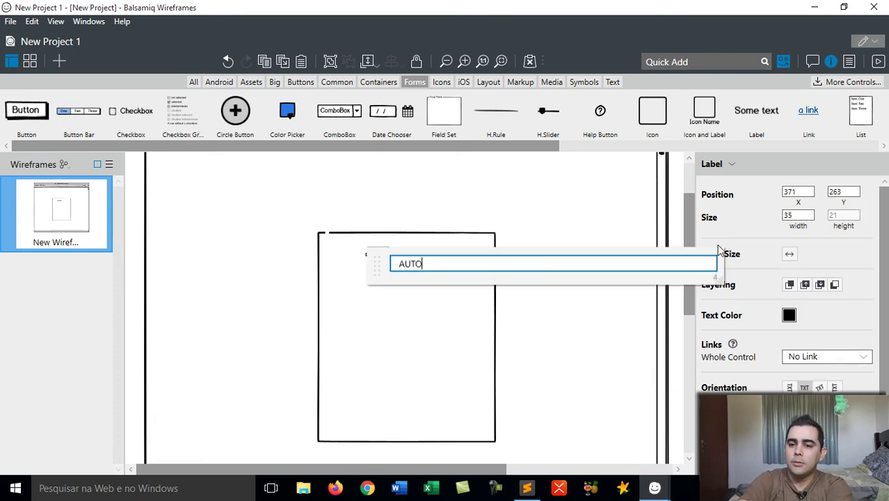
pyautogui.press('BackSpace')
pyautogui.write('ETICAM')
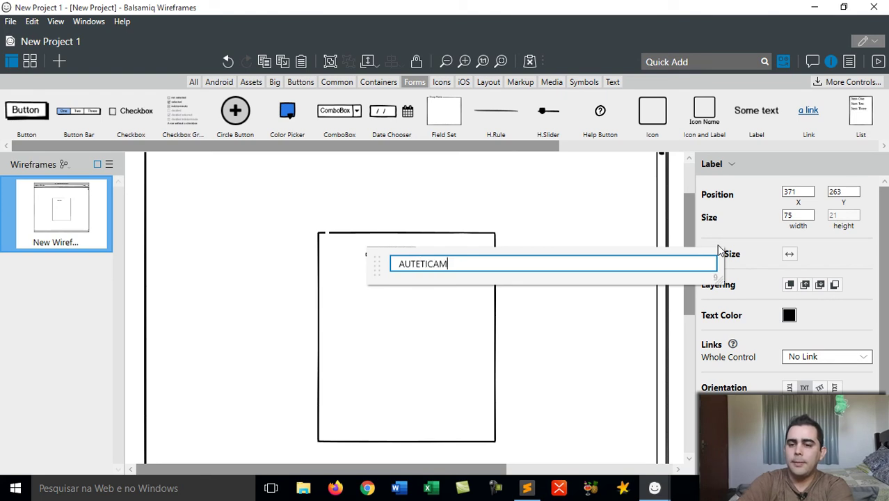
pyautogui.press('BackSpace')
pyautogui.write('ÇÃO')
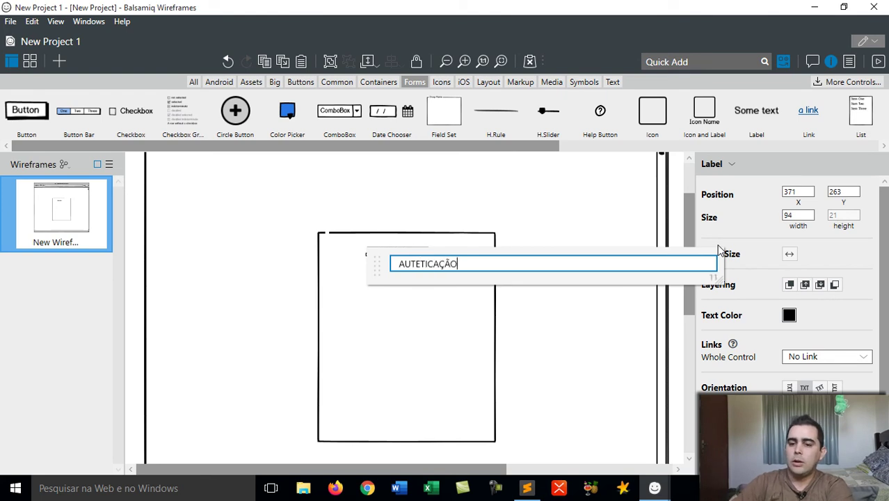
pyautogui.press('Return')
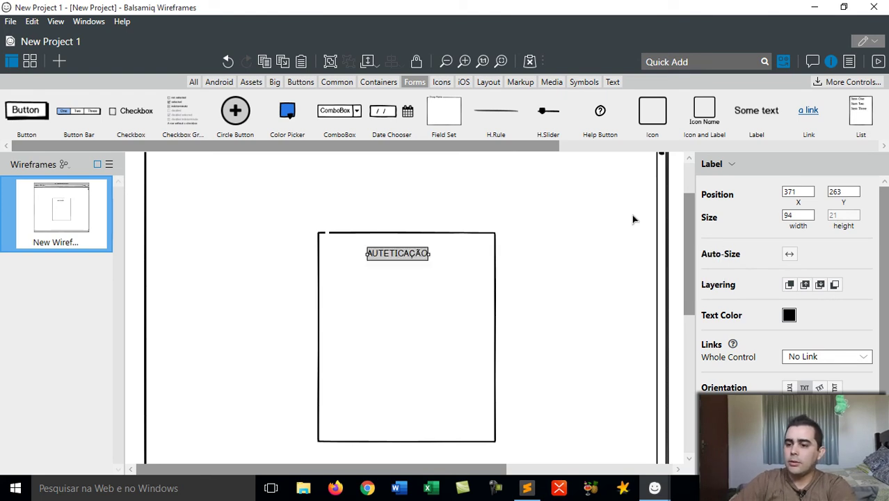
pyautogui.hotkey('ctrl', 'b')
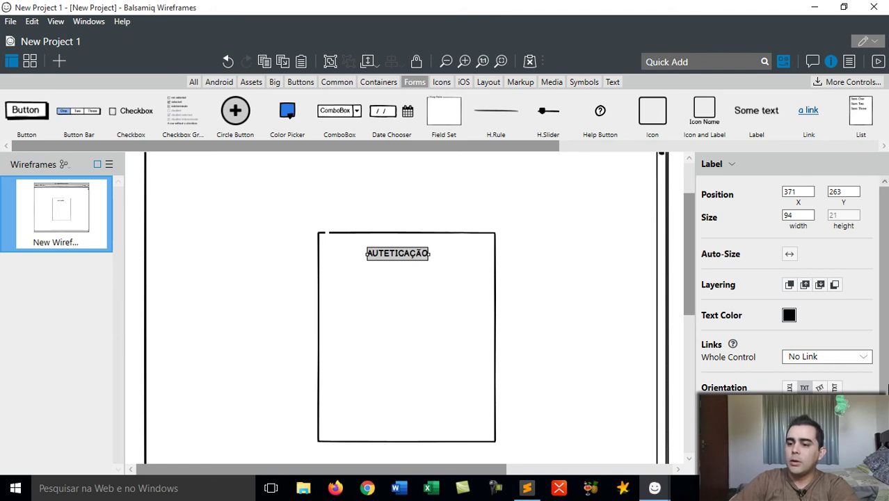
# Step: Widen the AUTETICAÇÃO label to the field set's full width of 274 and move it up against the upper border
pyautogui.scroll(-1, 793, 285)
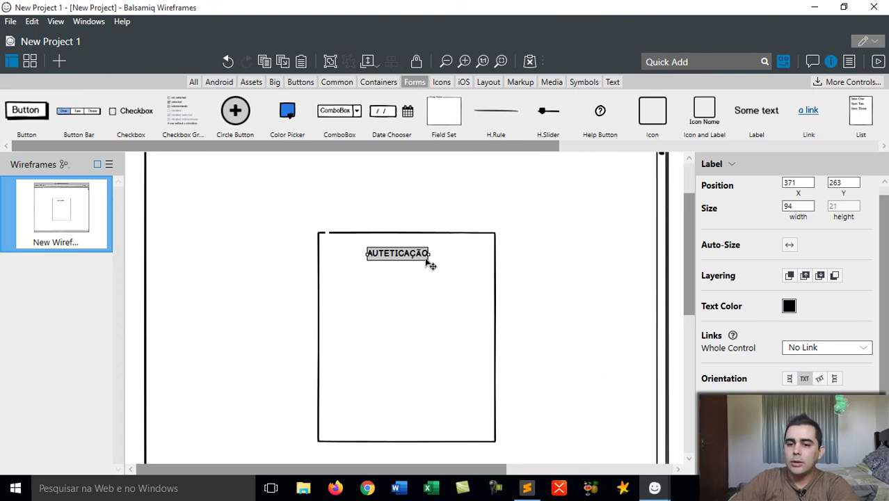
pyautogui.moveTo(432, 254); pyautogui.dragTo(493, 255)
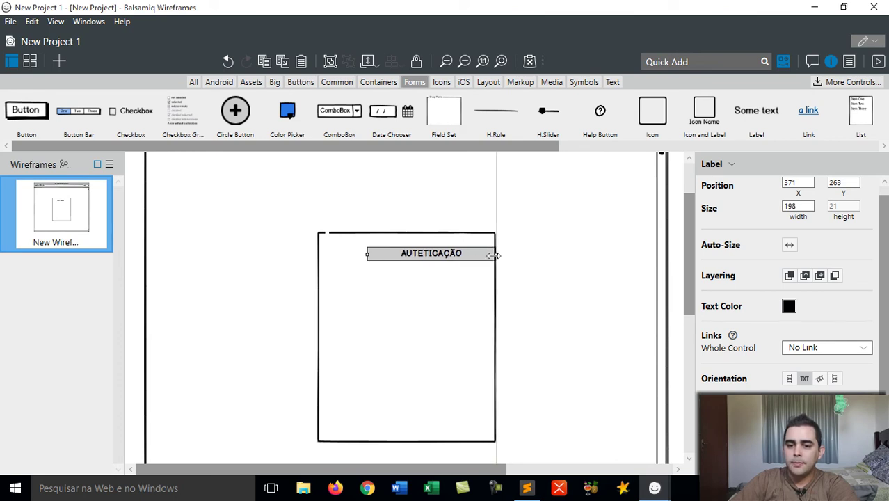
pyautogui.moveTo(367, 254); pyautogui.dragTo(312, 256)
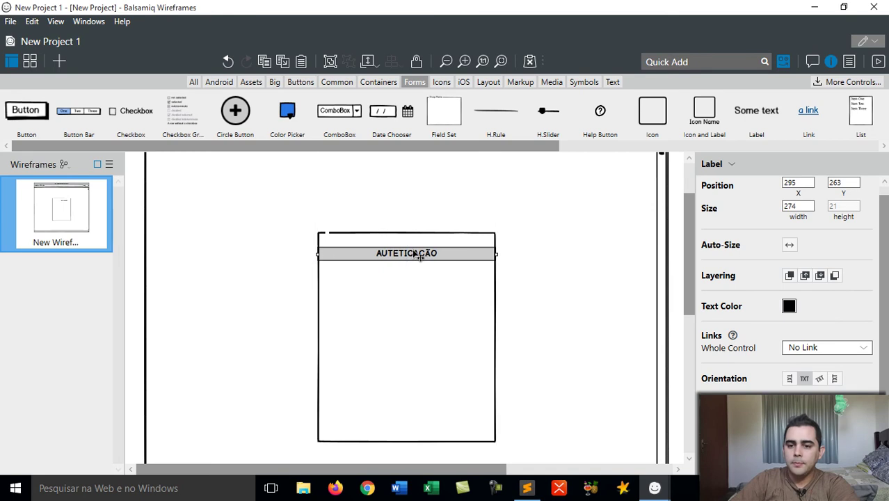
pyautogui.moveTo(411, 254); pyautogui.dragTo(408, 243)
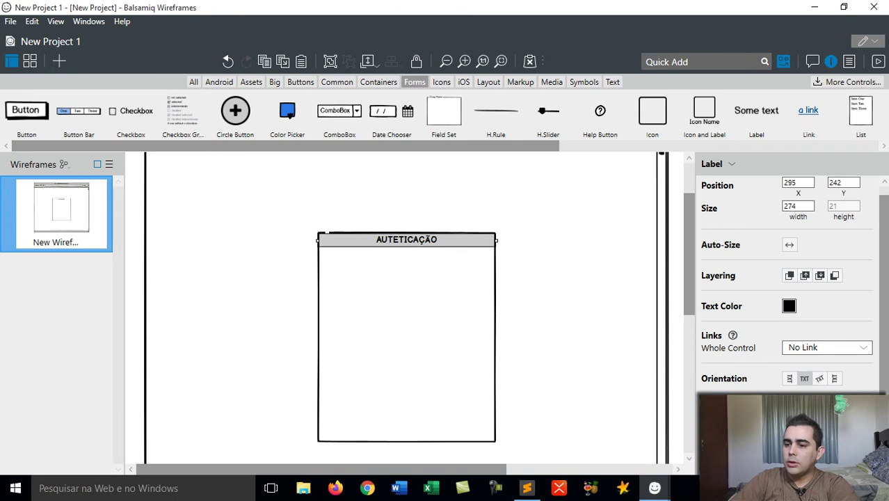
# Step: Set the AUTETICAÇÃO label's font size to 28
pyautogui.click(852, 409)
pyautogui.scroll(-1, 856, 376)
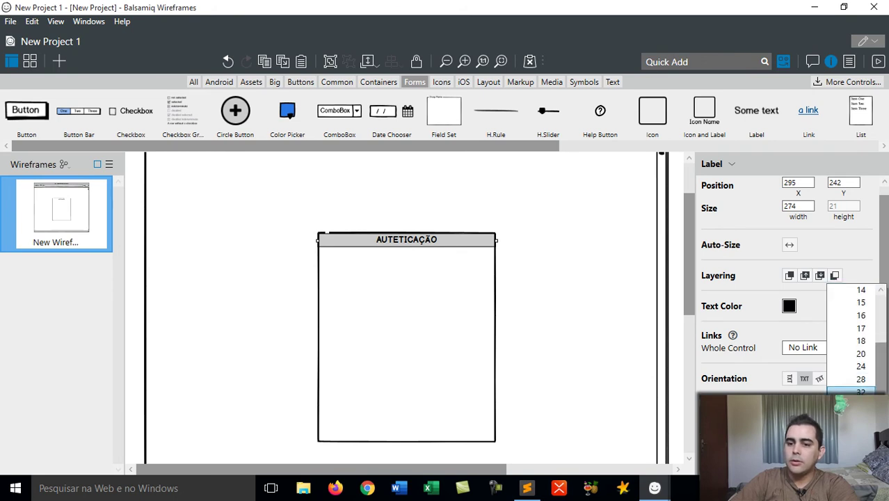
pyautogui.press('Return')
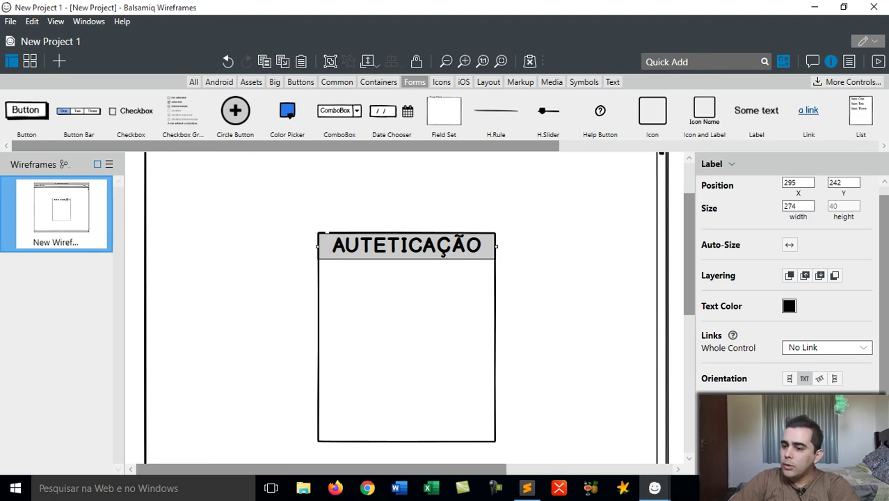
pyautogui.click(853, 409)
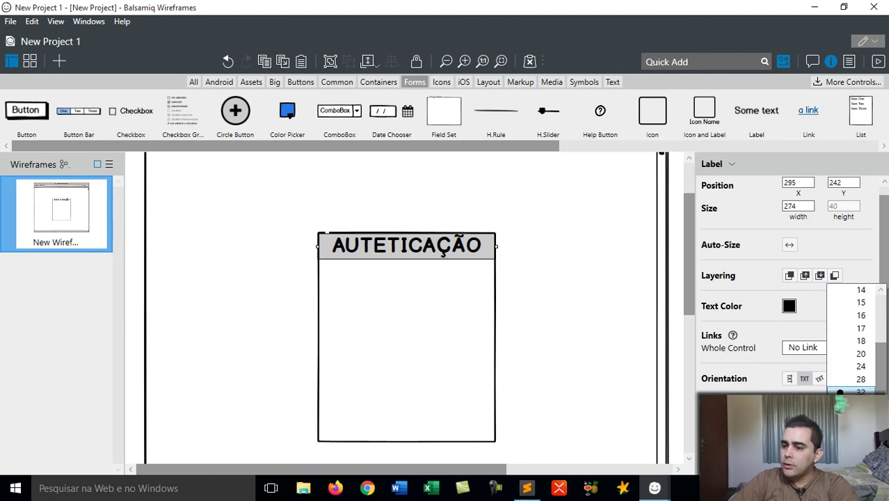
pyautogui.click(858, 387)
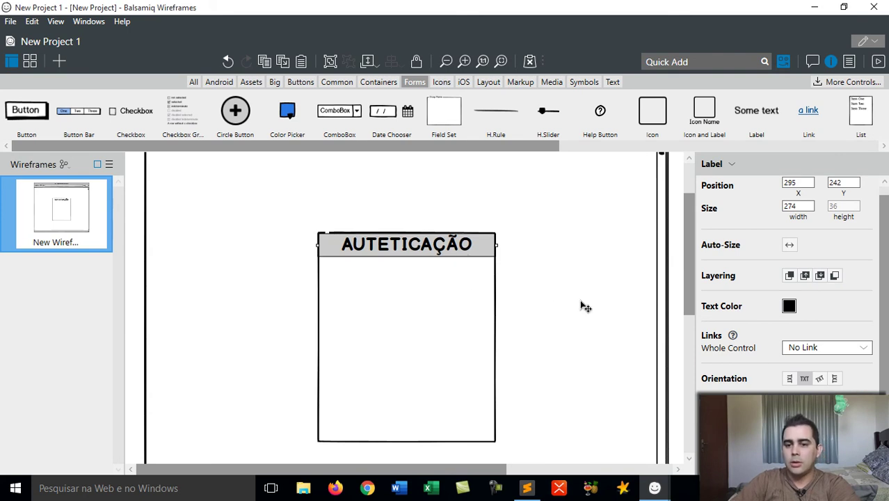
pyautogui.click(254, 330)
pyautogui.press('Tab')
pyautogui.click(393, 327)
pyautogui.click(395, 327)
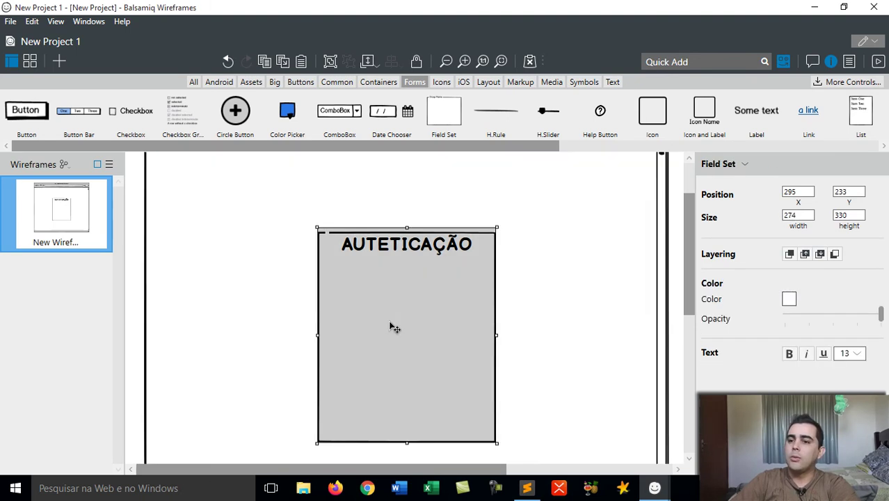
# Step: Place a Label inside the field set beneath the AUTETICAÇÃO title, at about X 315, Y 292, and open its text for editing
pyautogui.moveTo(755, 112); pyautogui.dragTo(354, 278)
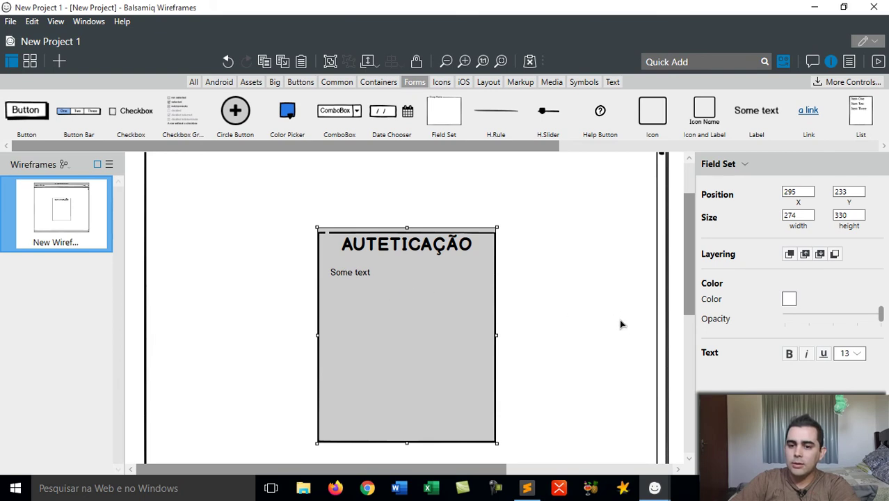
pyautogui.click(357, 278)
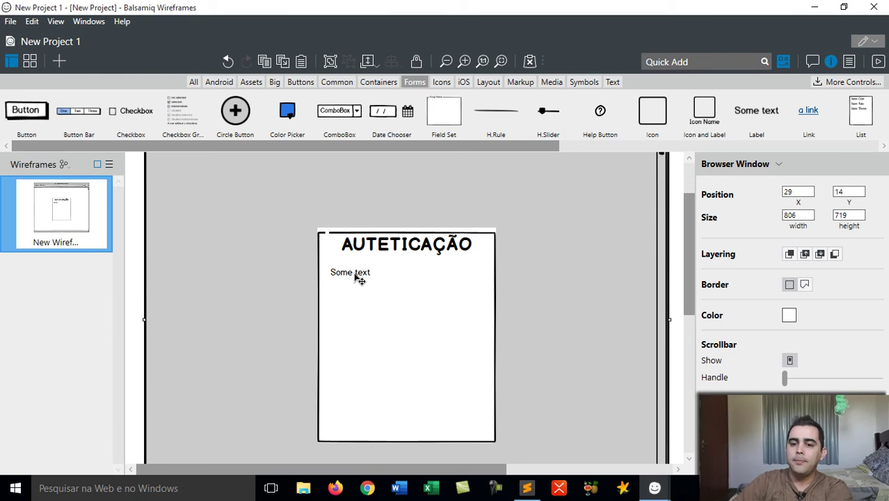
pyautogui.doubleClick(357, 278)
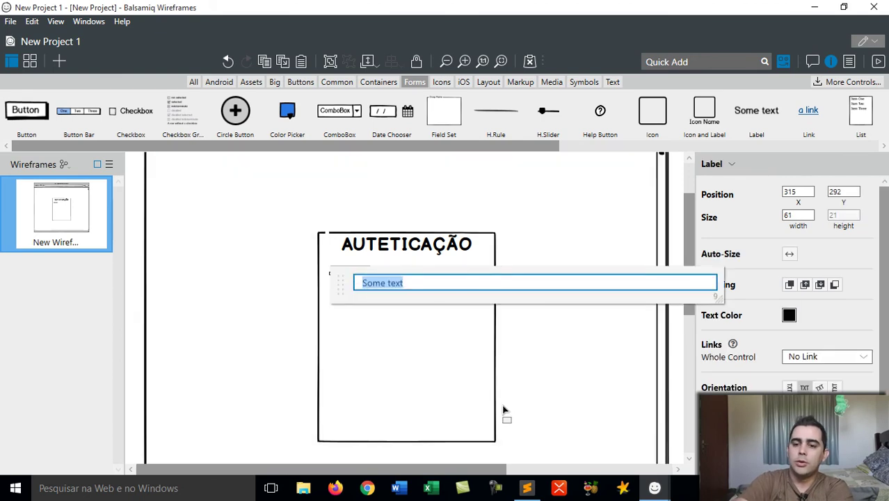
pyautogui.write('nOME')
pyautogui.press('BackSpace')
pyautogui.press('BackSpace')
pyautogui.press('BackSpace')
pyautogui.press('BackSpace')
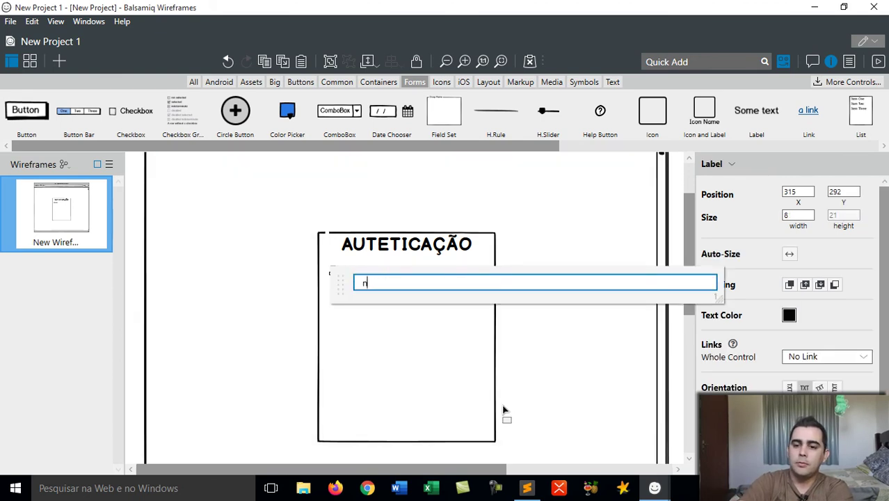
pyautogui.write('no')
pyautogui.press('BackSpace')
pyautogui.press('BackSpace')
pyautogui.write('Nome de')
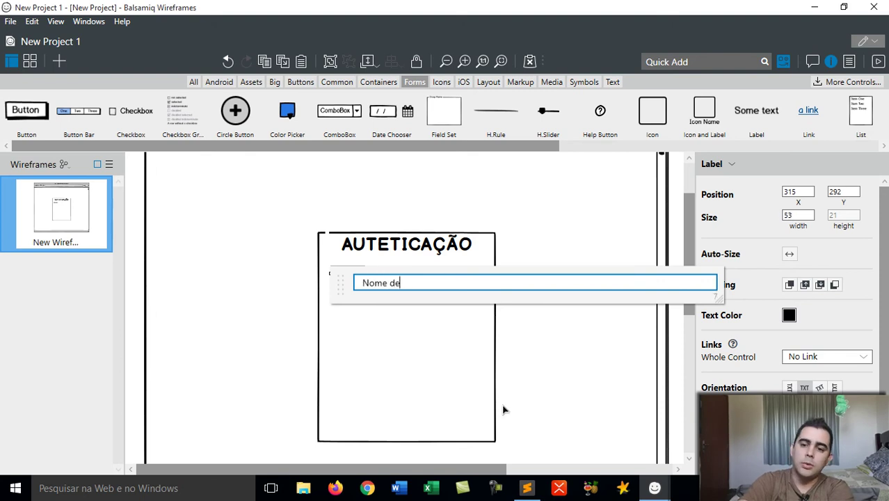
pyautogui.press('BackSpace')
pyautogui.press('BackSpace')
pyautogui.press('BackSpace')
pyautogui.press('BackSpace')
pyautogui.press('BackSpace')
# Step: Set the new label's text to "Login:" and format it bold at font size 16
pyautogui.write('Login:')
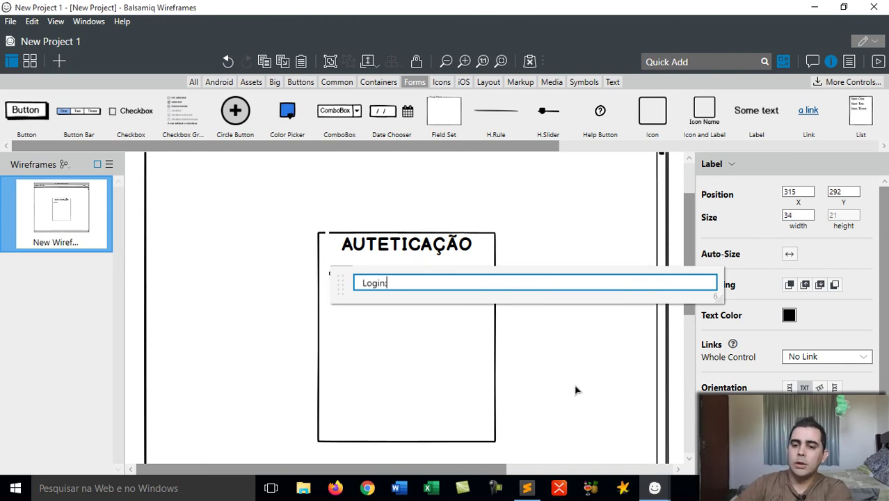
pyautogui.press('Return')
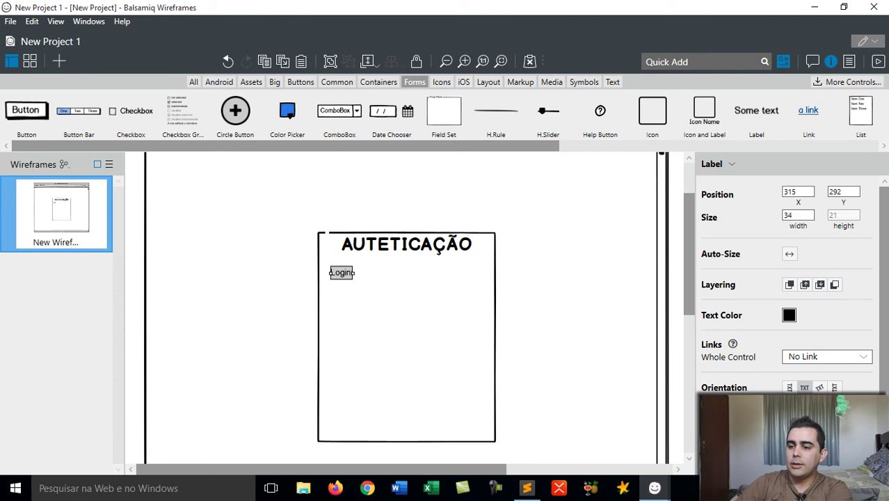
pyautogui.hotkey('ctrl', 'b')
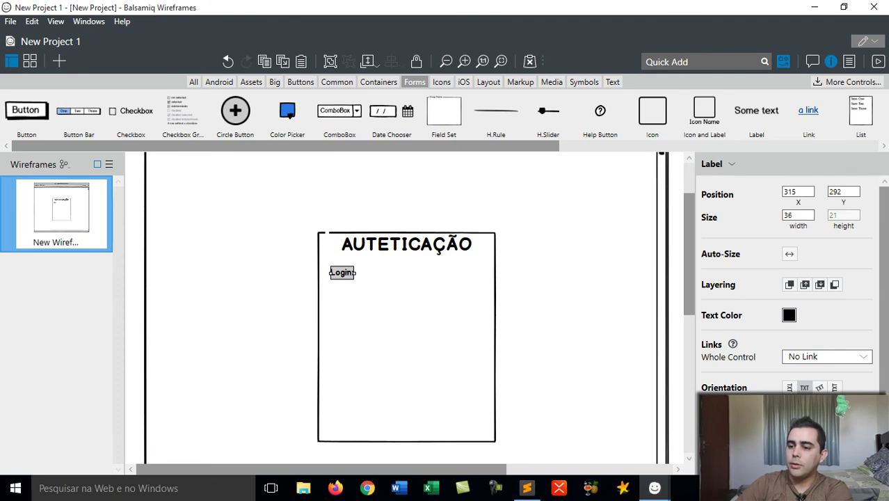
pyautogui.click(854, 402)
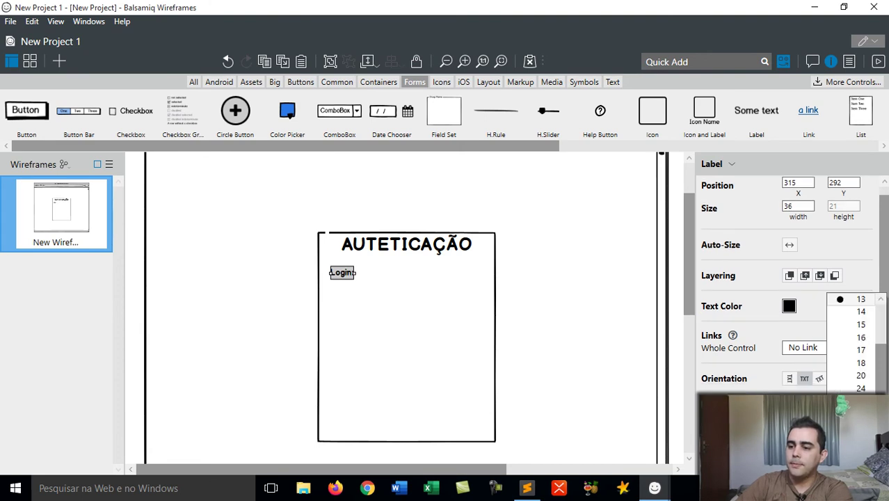
pyautogui.click(862, 338)
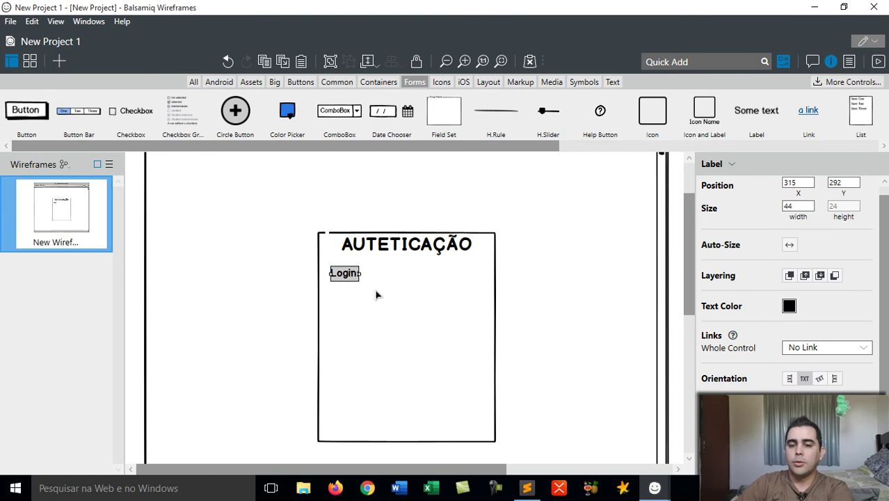
# Step: Duplicate the Login: label and place the copy straight below the original, at about Y 386
pyautogui.hotkey('ctrl', 'd')
pyautogui.moveTo(360, 290); pyautogui.dragTo(353, 348)
pyautogui.hotkey('shift', 'Down')
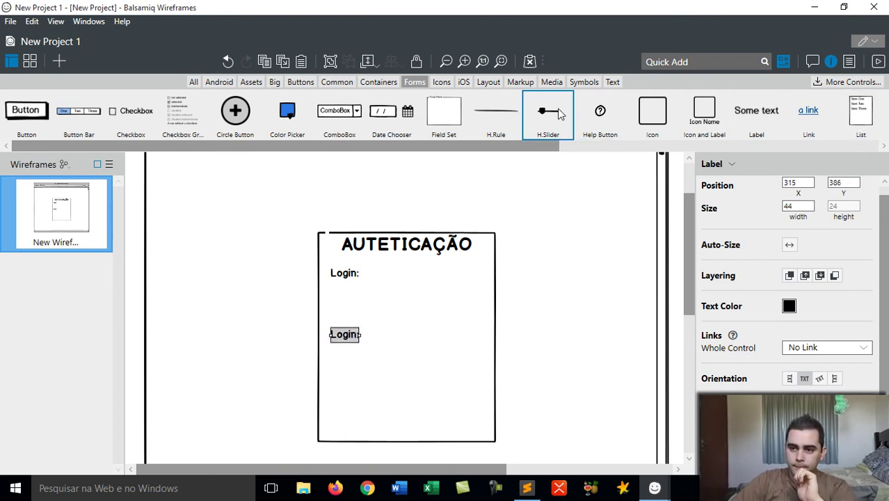
# Step: Place a Text Input between the two Login: labels, widen it to about 221 and centre it horizontally in the field set
pyautogui.click(612, 82)
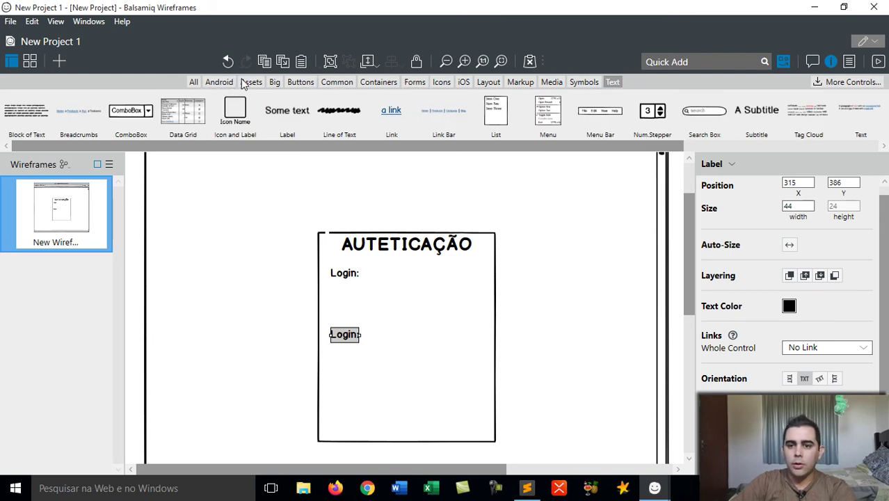
pyautogui.click(417, 86)
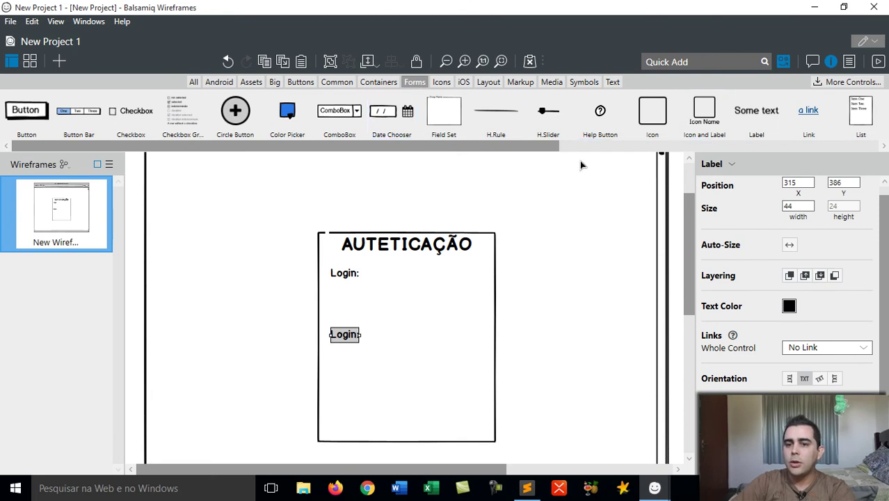
pyautogui.moveTo(546, 153); pyautogui.dragTo(865, 160)
pyautogui.moveTo(826, 126); pyautogui.dragTo(379, 301)
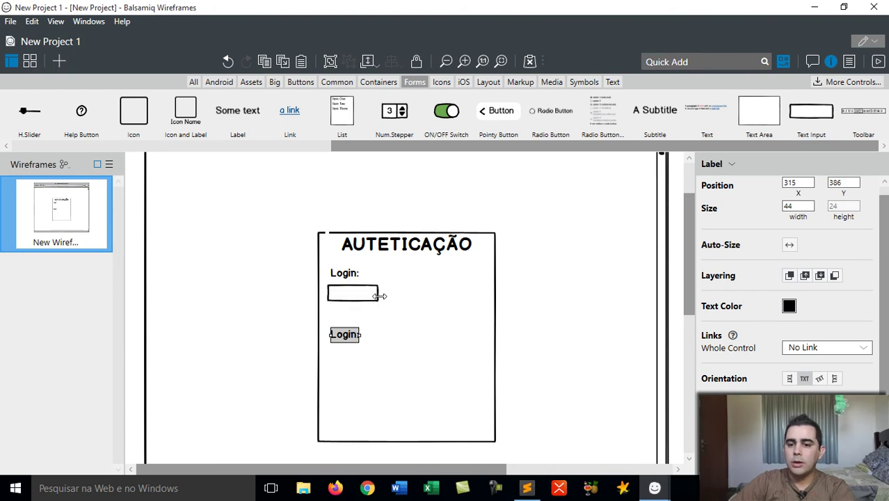
pyautogui.doubleClick(466, 297)
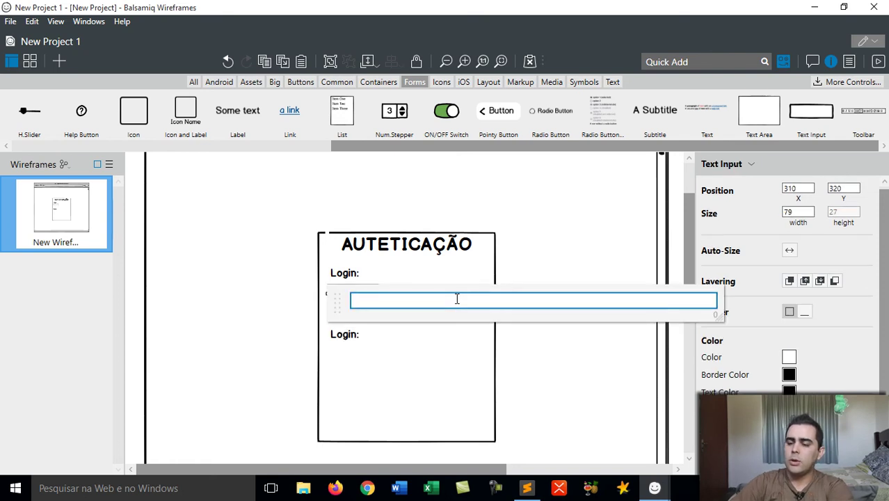
pyautogui.click(435, 331)
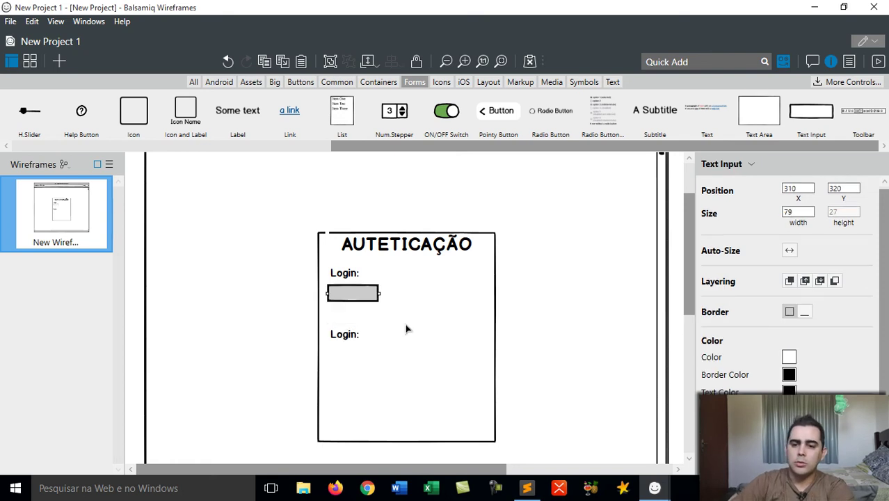
pyautogui.moveTo(378, 293); pyautogui.dragTo(460, 295)
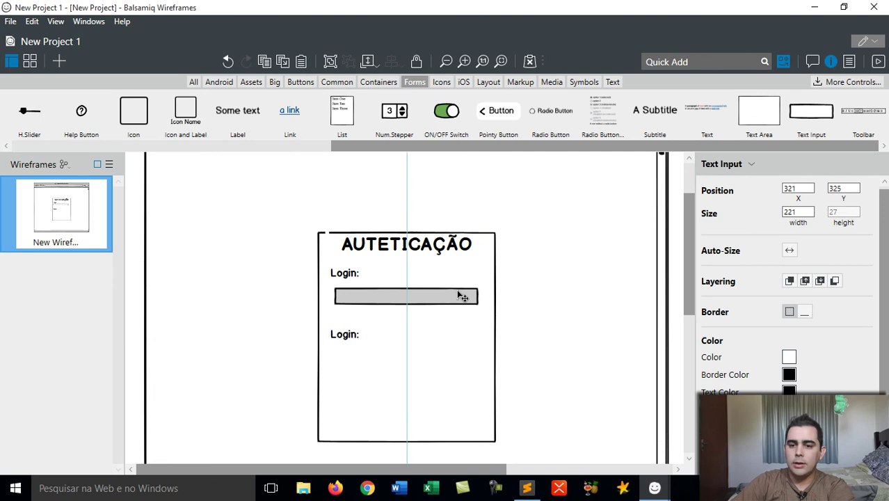
# Step: Align both Login: labels with the text input's left edge at X 321, moving the lower label up to about Y 368
pyautogui.click(353, 276)
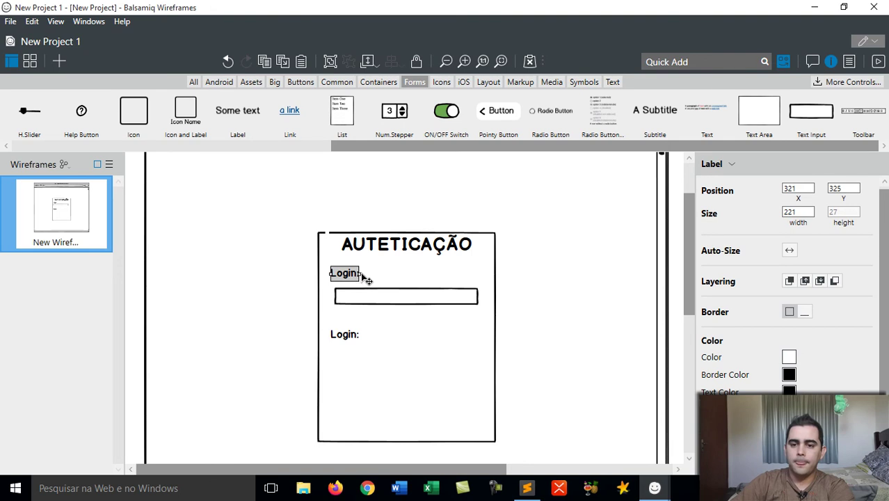
pyautogui.moveTo(367, 279); pyautogui.dragTo(364, 279)
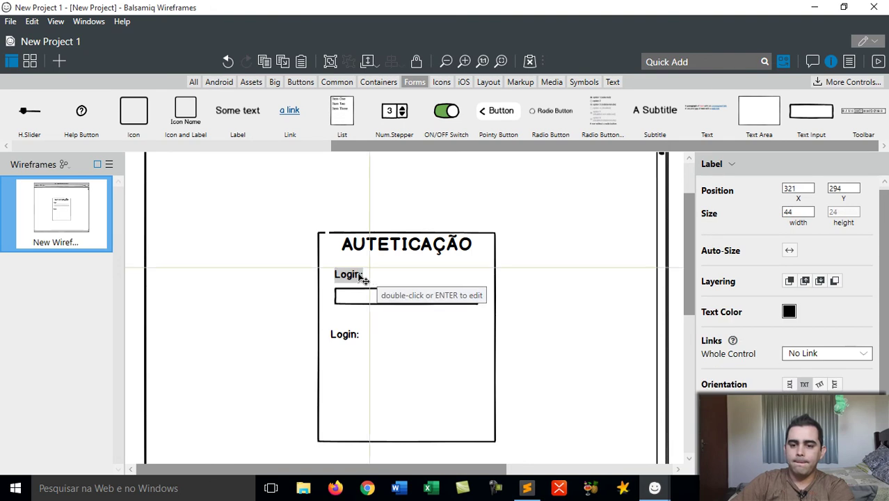
pyautogui.moveTo(347, 339)
pyautogui.mouseDown()
pyautogui.moveTo(360, 336)
pyautogui.moveTo(351, 332)
pyautogui.mouseUp()
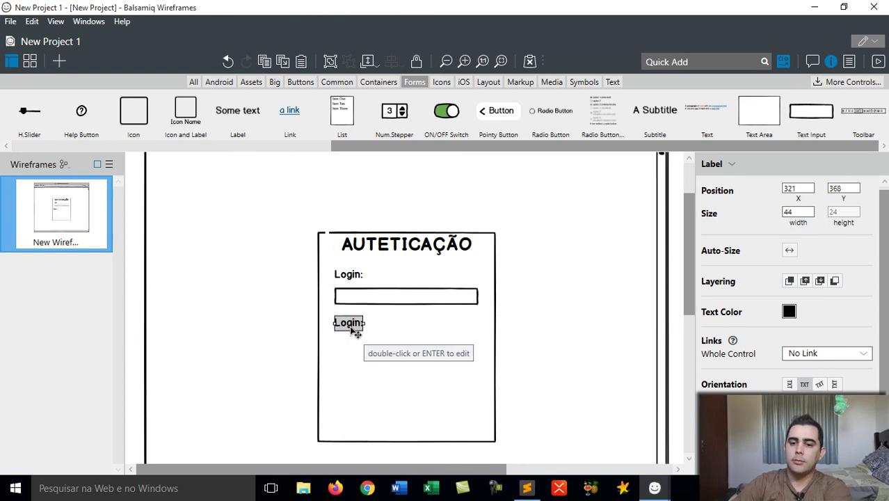
# Step: Change the lower Login: label's text to "Senha:"
pyautogui.doubleClick(350, 326)
pyautogui.write('SEnha')
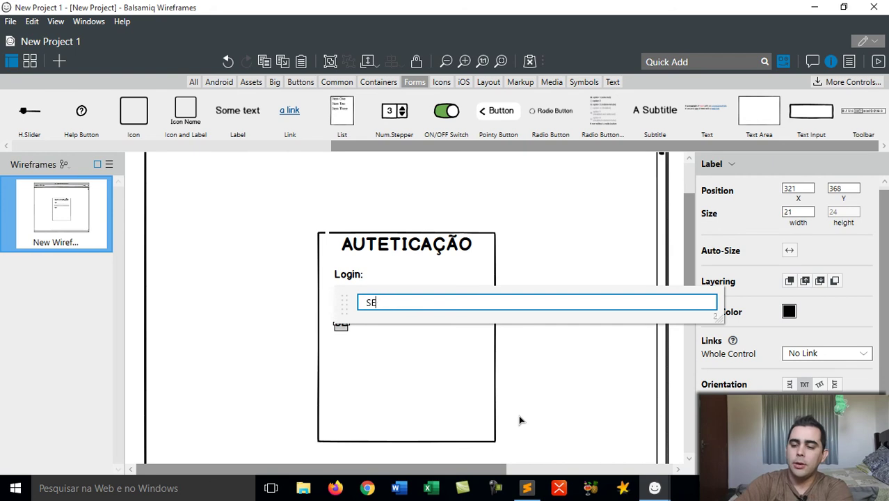
pyautogui.press('BackSpace')
pyautogui.press('BackSpace')
pyautogui.press('BackSpace')
pyautogui.press('BackSpace')
pyautogui.write('e')
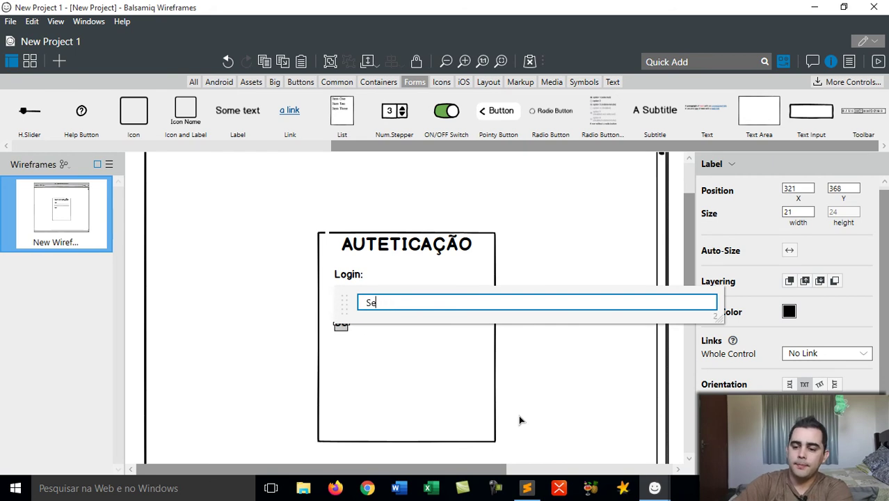
pyautogui.write('nha:')
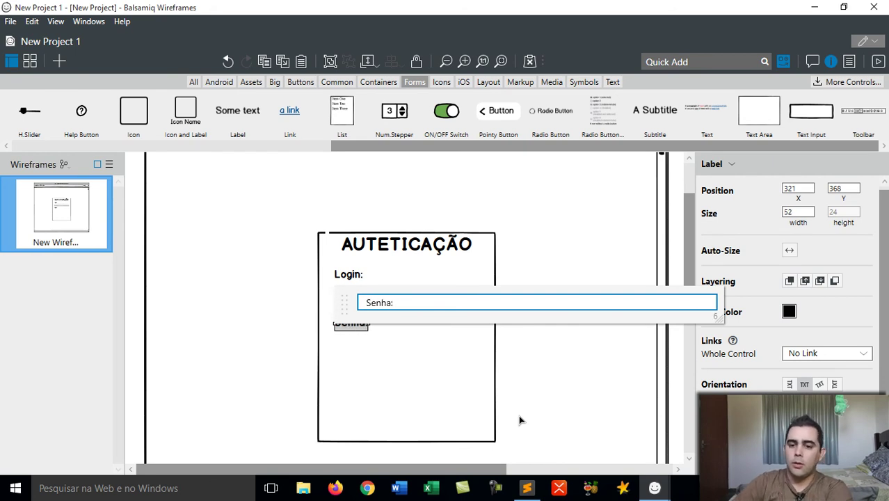
pyautogui.press('Return')
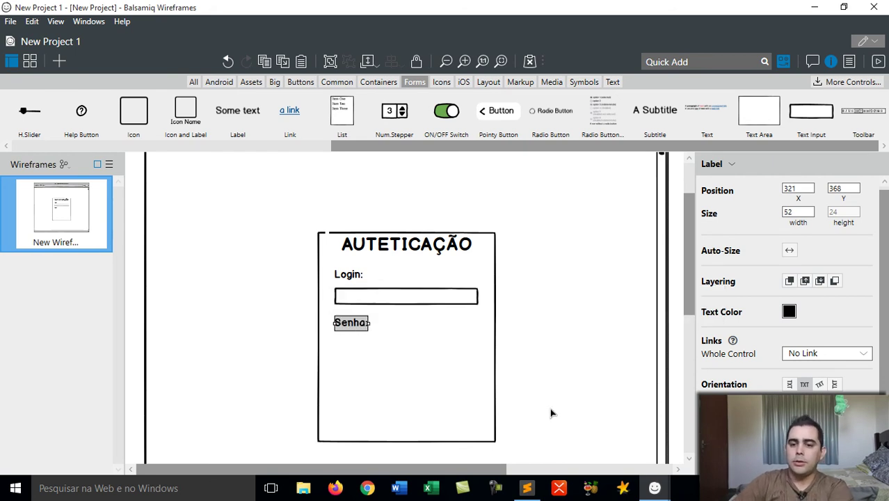
# Step: Duplicate the Login text input and place the copy directly beneath the Senha: label, at about X 321, Y 392
pyautogui.click(430, 302)
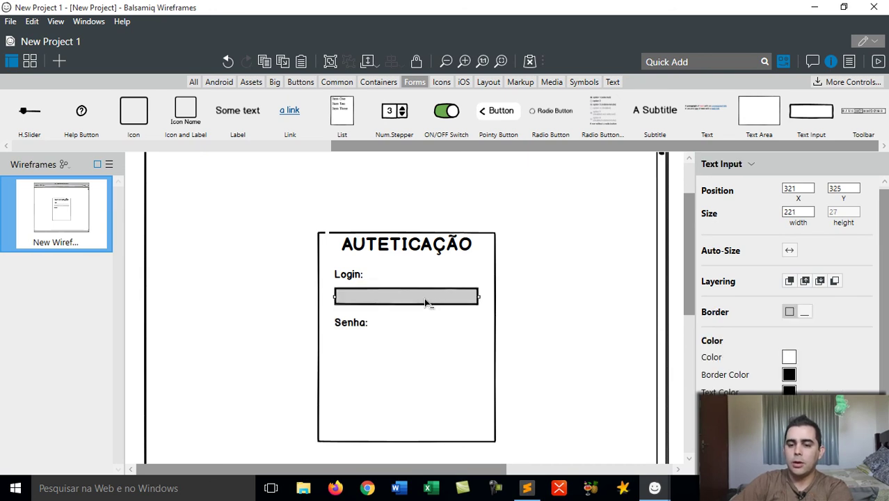
pyautogui.hotkey('ctrl', 'd')
pyautogui.moveTo(427, 308); pyautogui.dragTo(411, 347)
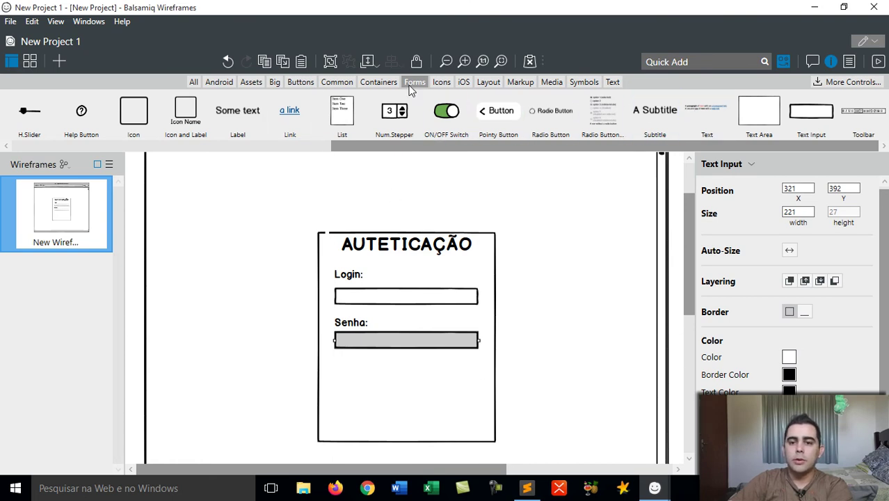
# Step: Place a Button centred below the Senha text input and set its text to "Entrar"
pyautogui.click(312, 147)
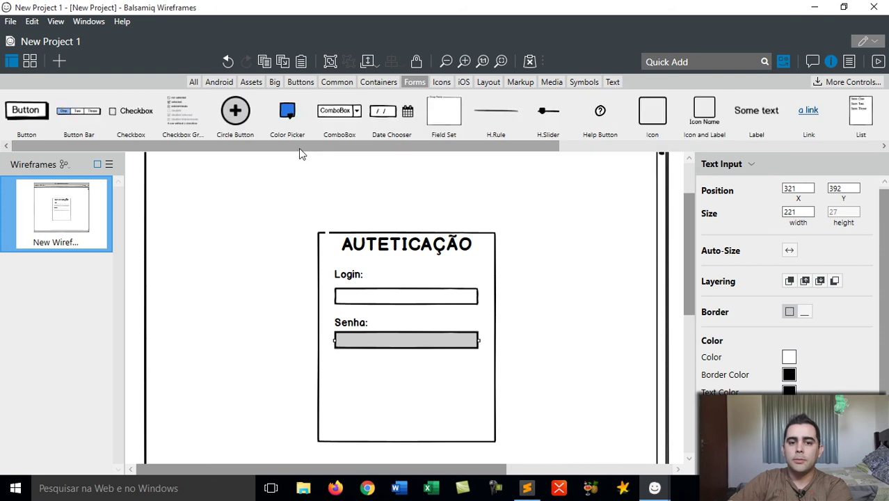
pyautogui.moveTo(31, 121); pyautogui.dragTo(410, 375)
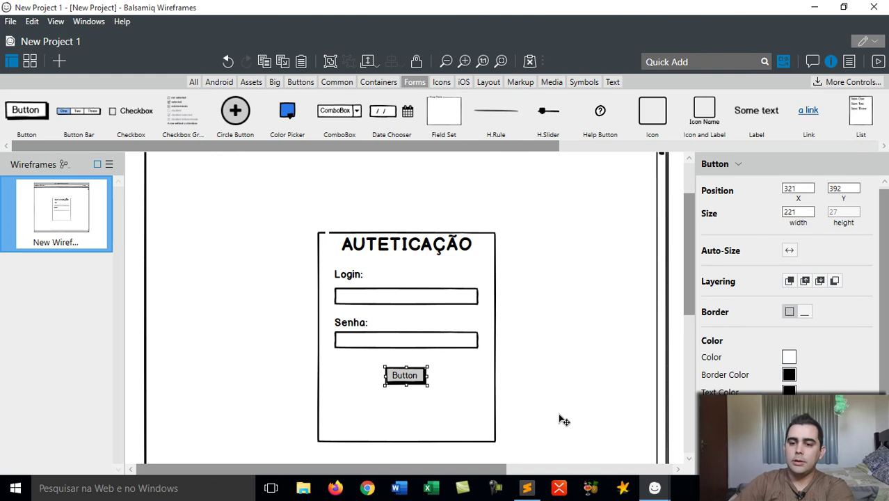
pyautogui.press('Return')
pyautogui.press('Escape')
pyautogui.press('Return')
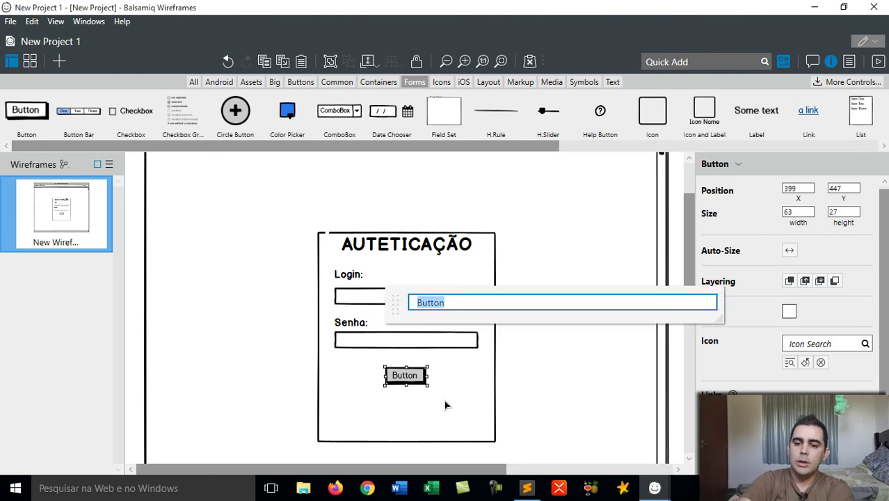
pyautogui.write('Entrar')
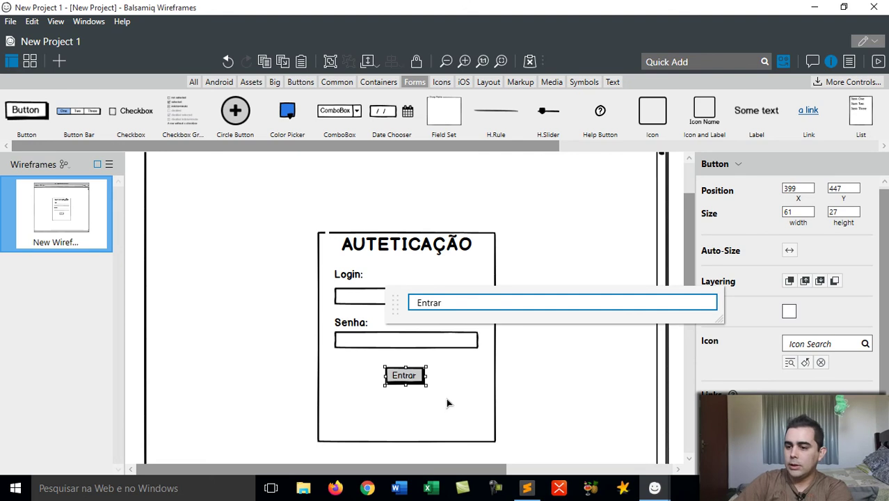
pyautogui.press('Return')
# Step: Format the Entrar button's text bold at font size 15 and enlarge the button, keeping it centred below the Senha text input
pyautogui.moveTo(884, 377); pyautogui.dragTo(884, 428)
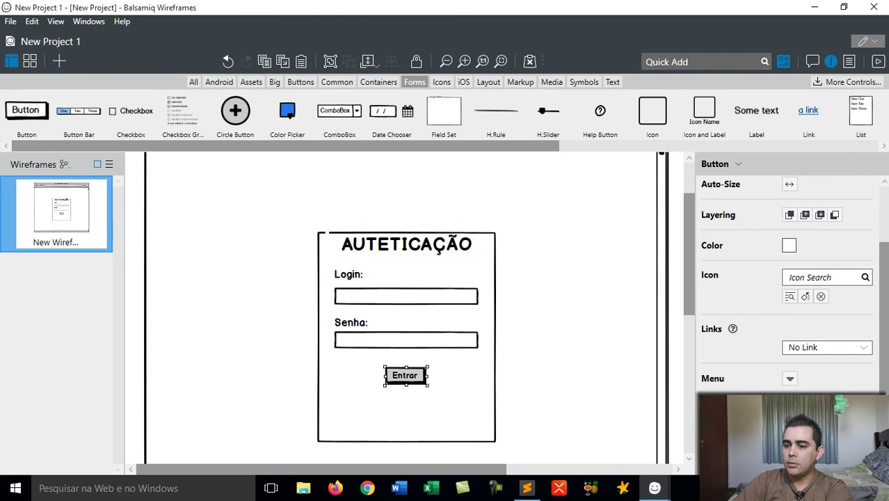
pyautogui.click(867, 296)
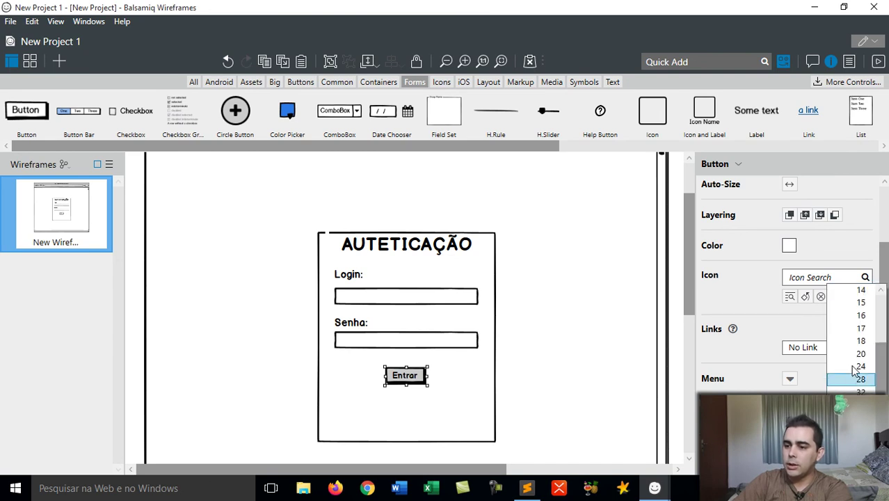
pyautogui.scroll(2, 881, 358)
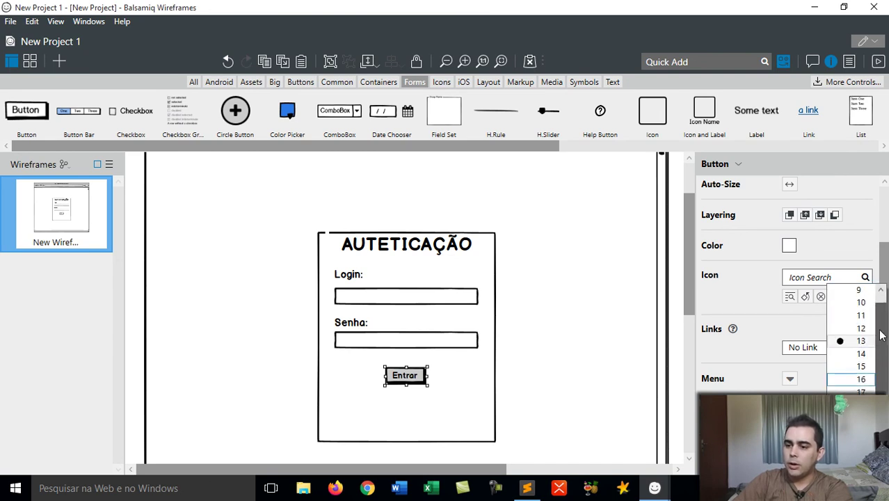
pyautogui.click(861, 365)
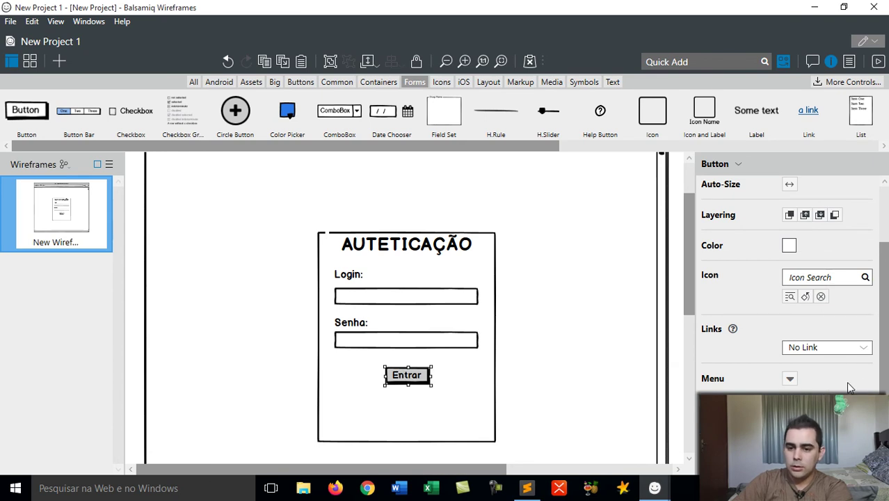
pyautogui.moveTo(408, 363); pyautogui.dragTo(369, 375)
pyautogui.moveTo(432, 375)
pyautogui.mouseDown()
pyautogui.moveTo(443, 375)
pyautogui.moveTo(413, 385)
pyautogui.moveTo(415, 375)
pyautogui.mouseUp()
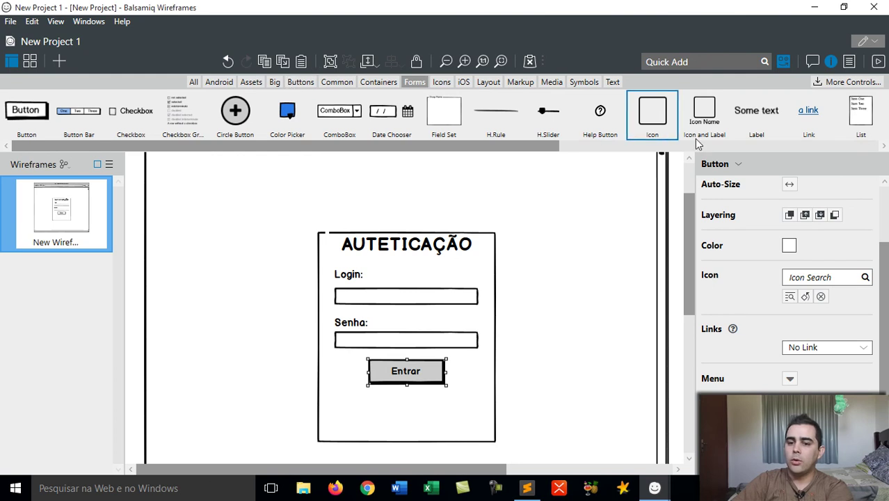
# Step: Add a link reading "Esqueci a minha senha" below the Entrar button, at about X 321, Y 490
pyautogui.moveTo(808, 115); pyautogui.dragTo(356, 399)
pyautogui.press('Escape')
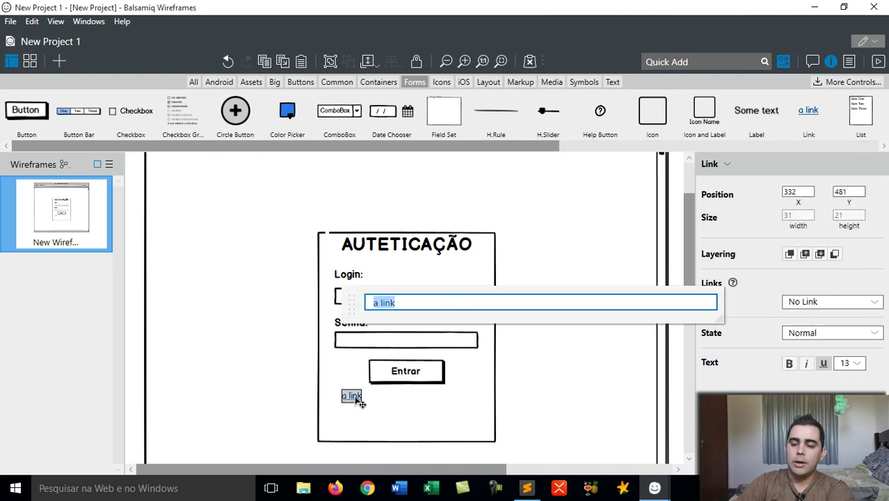
pyautogui.write('Esqueci a minha')
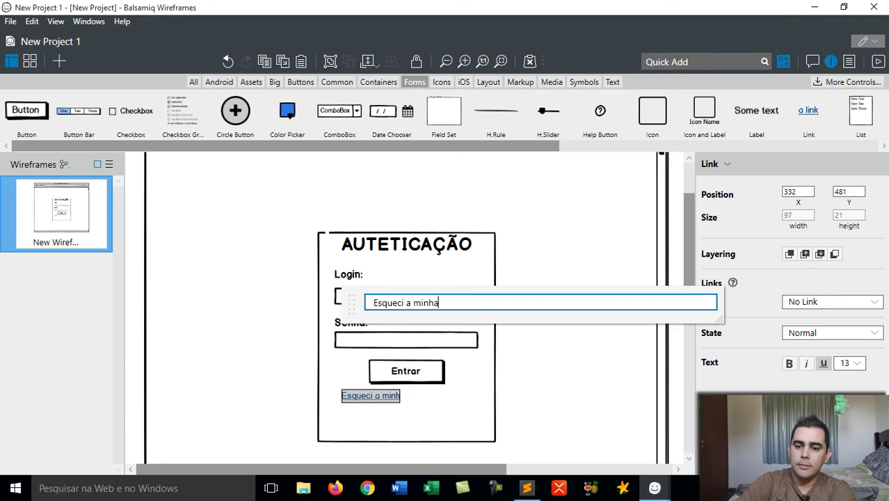
pyautogui.write(' senha')
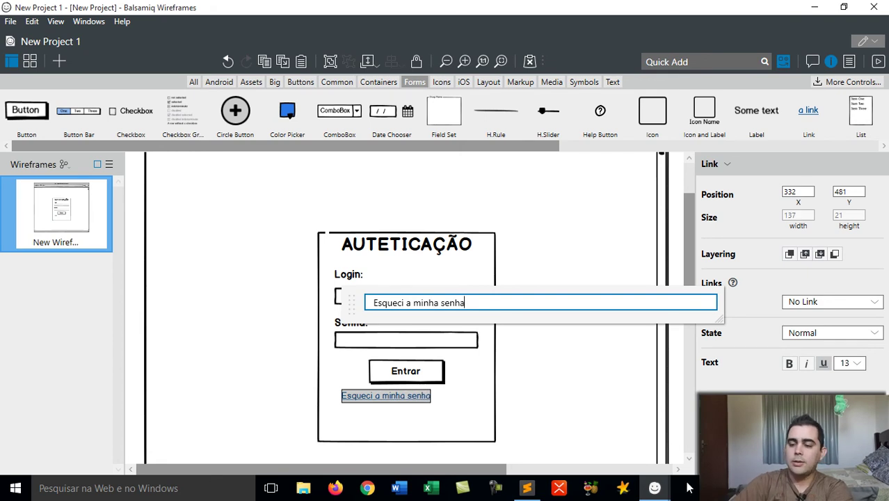
pyautogui.press('Return')
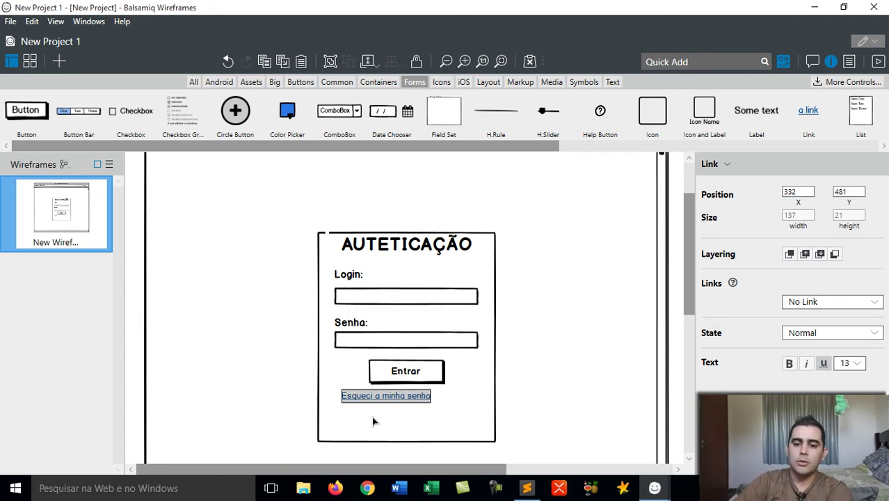
pyautogui.moveTo(371, 399); pyautogui.dragTo(362, 401)
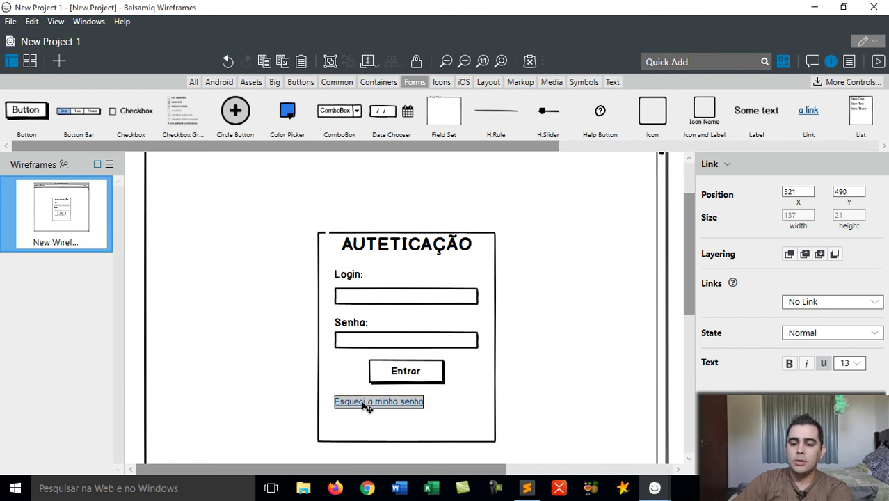
# Step: Duplicate the Esqueci a minha senha link directly beneath it, at about X 321, Y 511, and change the copy's text to "Cadastre-se aqui"
pyautogui.hotkey('ctrl', 'd')
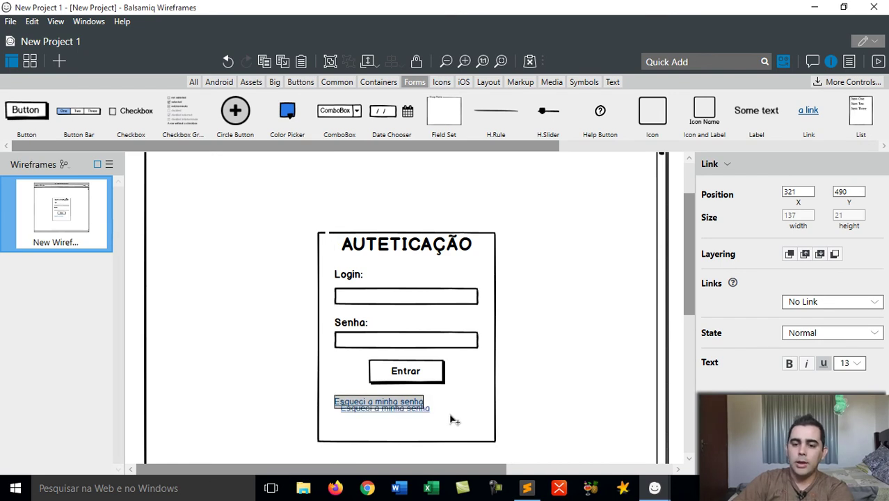
pyautogui.moveTo(421, 419); pyautogui.dragTo(420, 425)
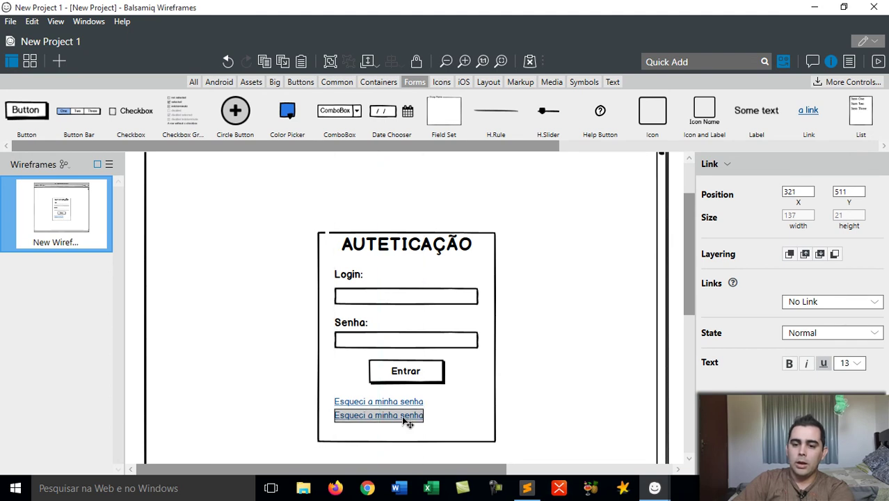
pyautogui.doubleClick(403, 418)
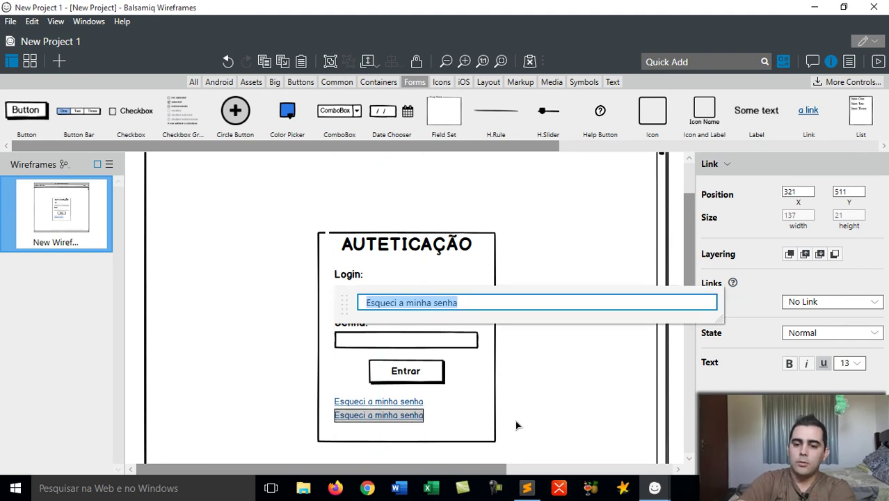
pyautogui.write('CAda')
pyautogui.press('BackSpace')
pyautogui.press('BackSpace')
pyautogui.press('BackSpace')
pyautogui.write('adastre-se aqui')
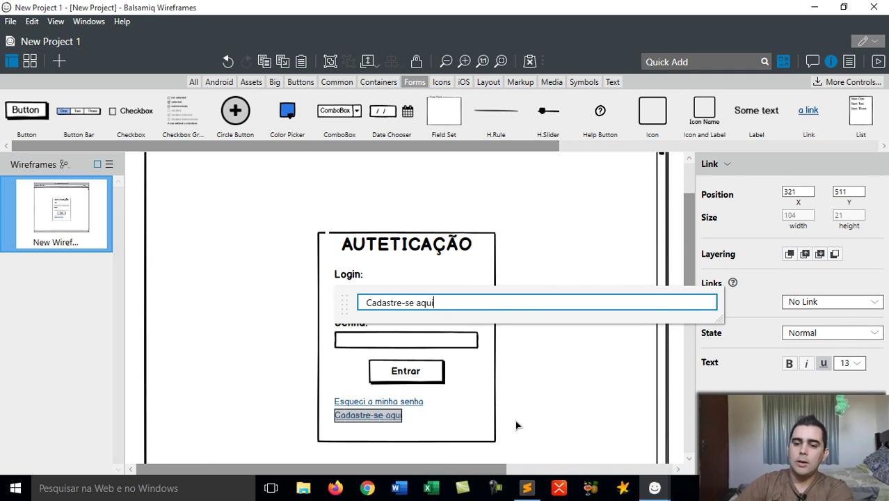
pyautogui.press('Return')
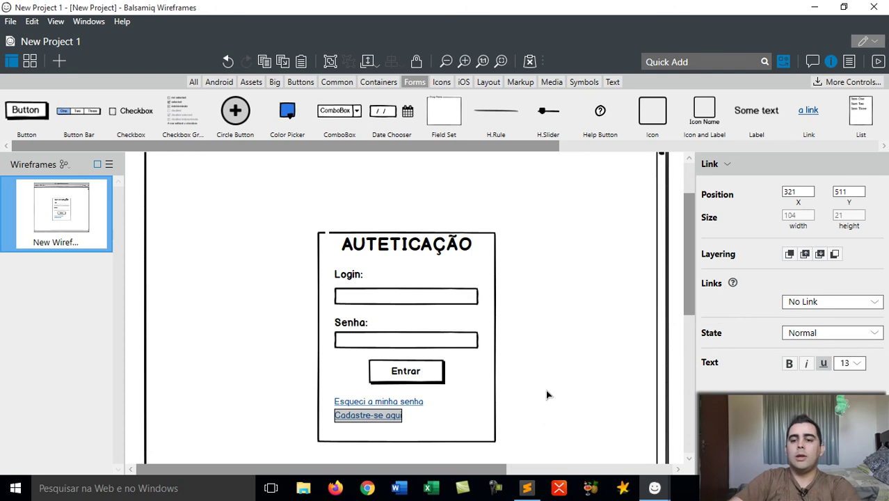
pyautogui.click(537, 297)
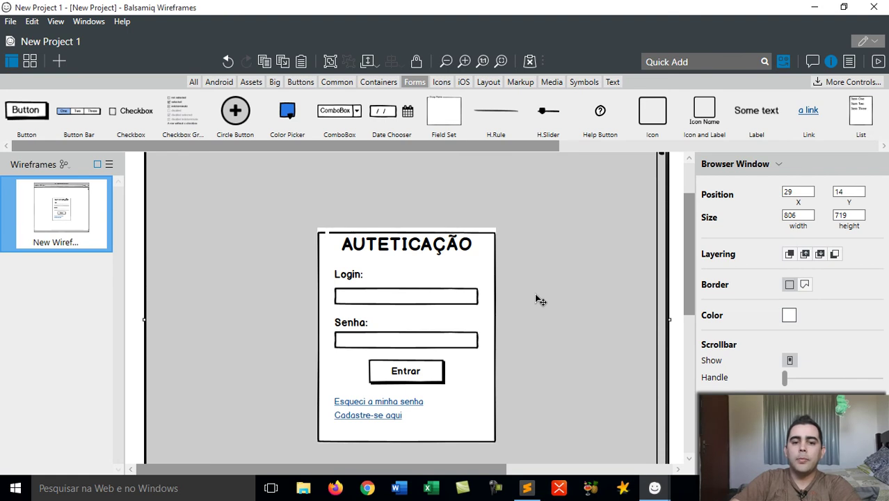
# Step: Rename the wireframe New Wireframe 1 as "Login"
pyautogui.click(61, 248)
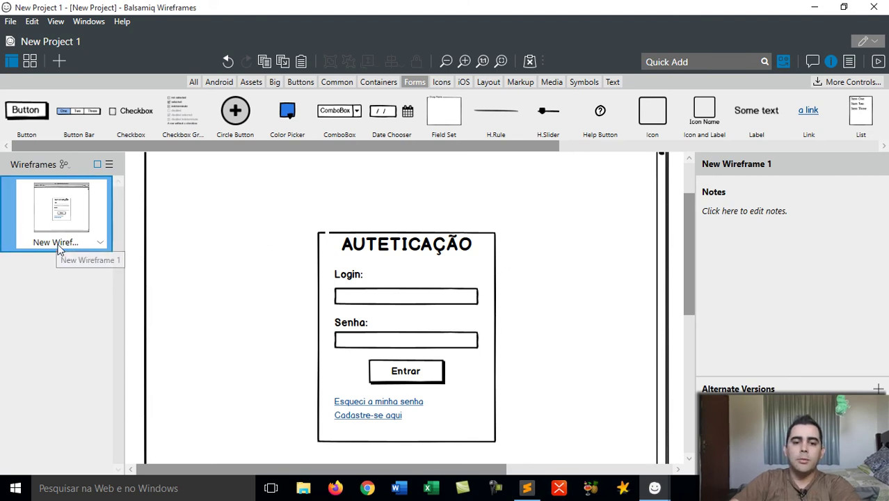
pyautogui.click(101, 245)
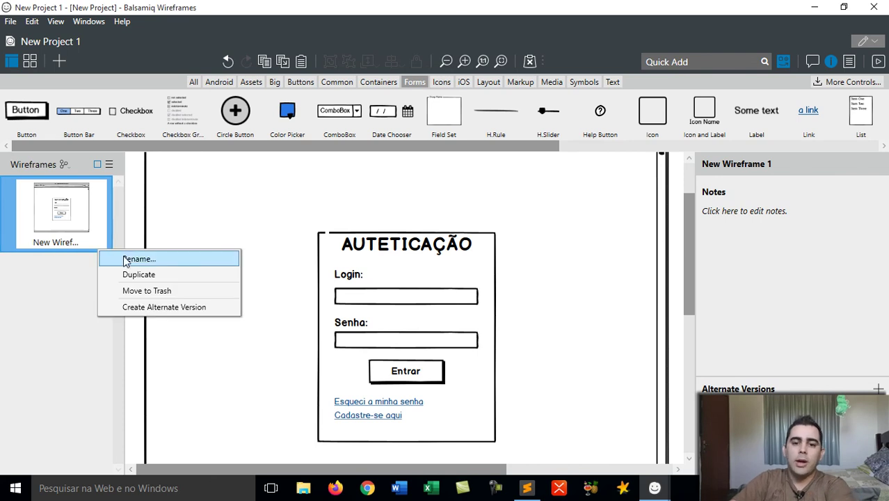
pyautogui.click(126, 259)
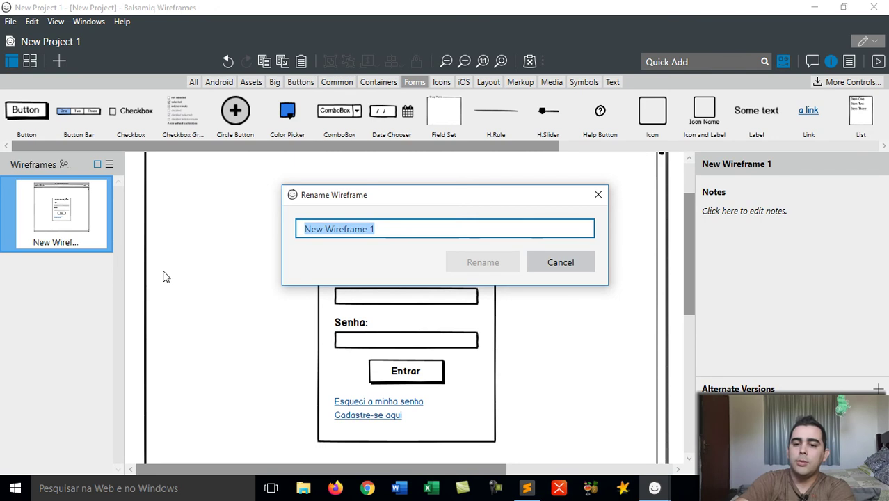
pyautogui.write('Login')
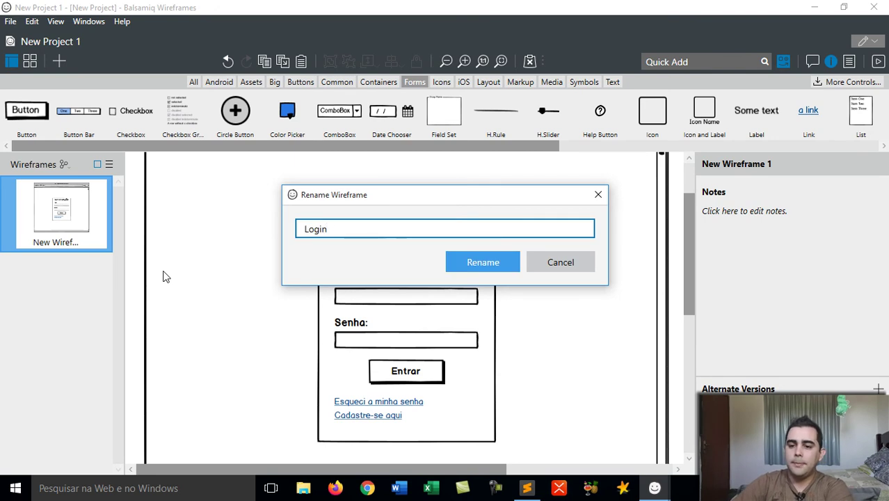
pyautogui.click(483, 263)
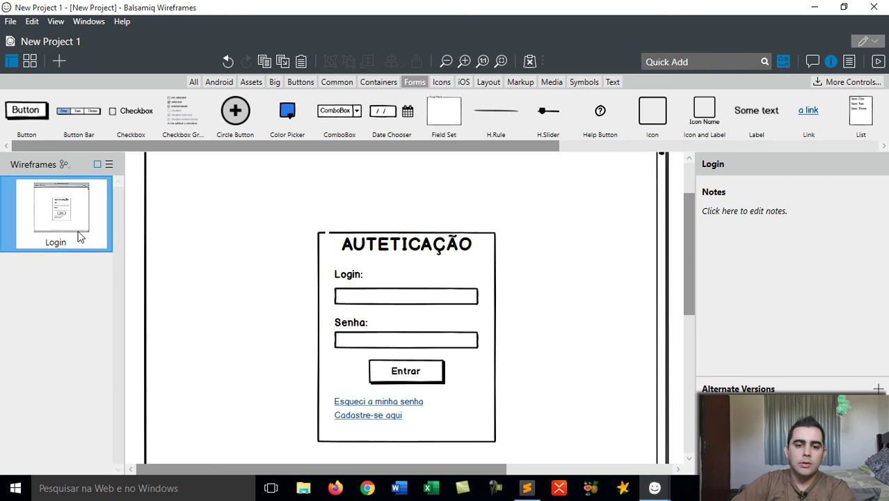
# Step: Duplicate the Login wireframe and rename the copy as "Cadastro"
pyautogui.rightClick(78, 237)
pyautogui.click(151, 259)
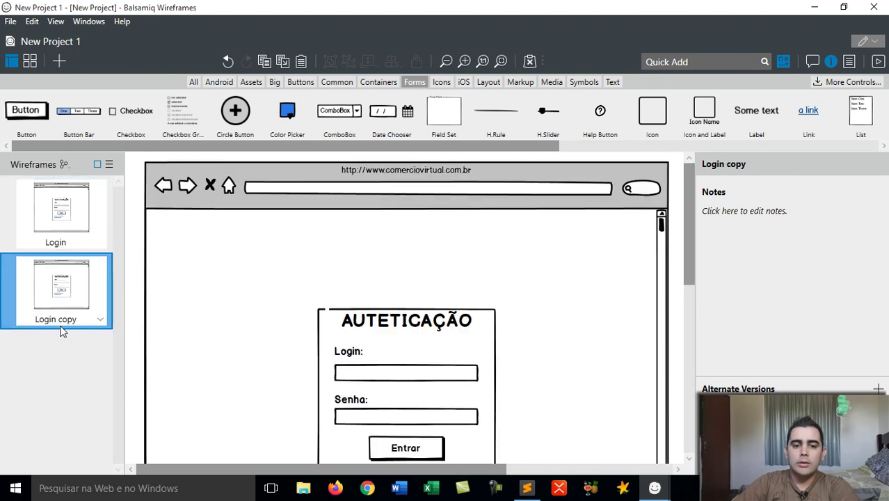
pyautogui.click(103, 322)
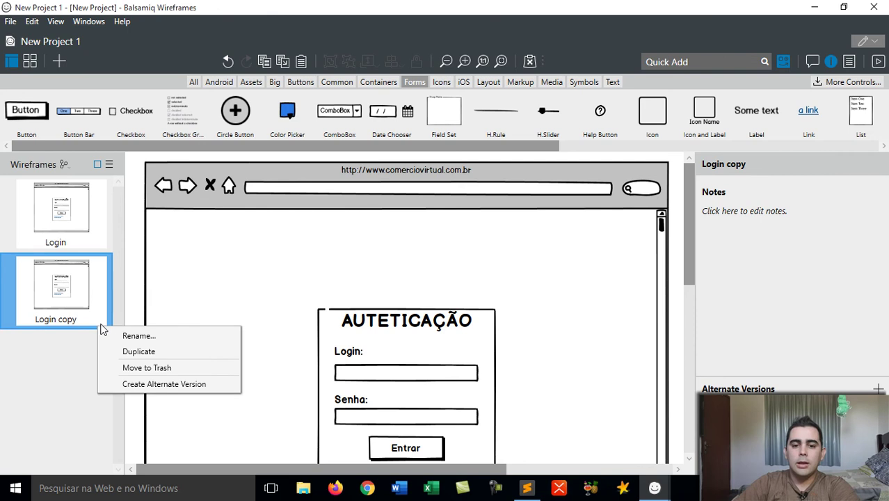
pyautogui.click(128, 337)
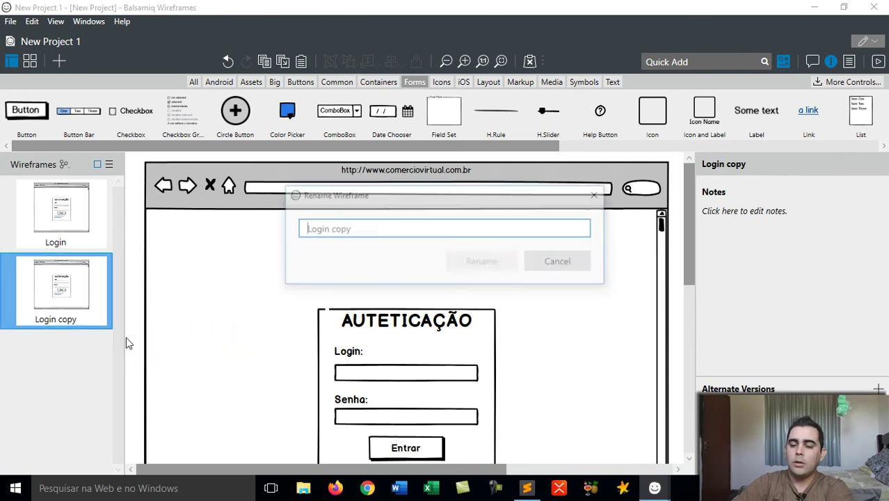
pyautogui.write('CAdas')
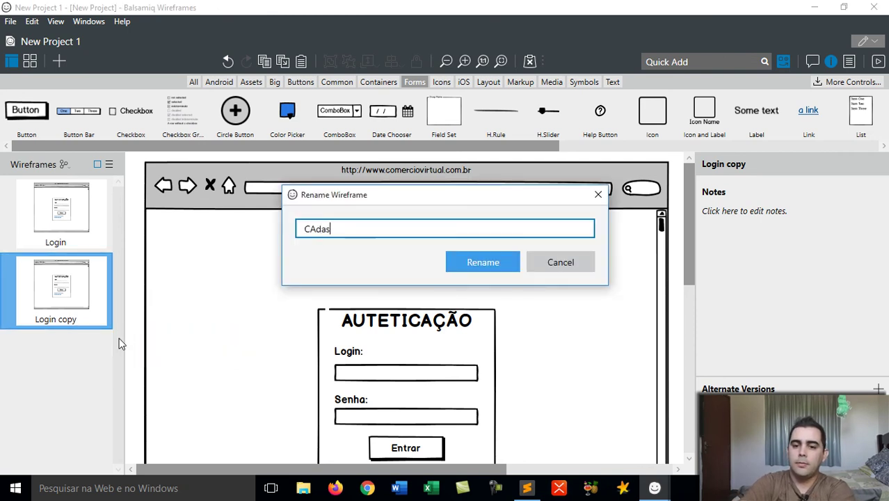
pyautogui.write('dastro')
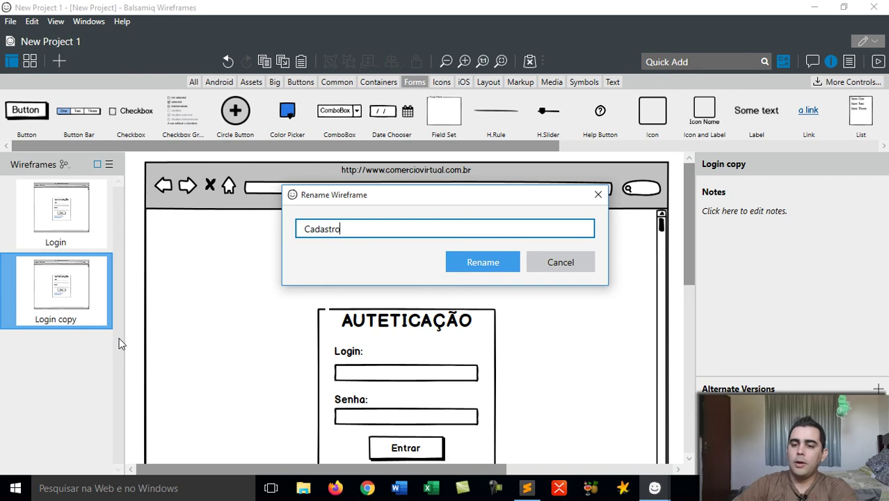
pyautogui.click(501, 261)
# Step: Enlarge the field set in the Cadastro wireframe to about 739 x 459, starting at about X 58, Y 104, to fill the browser window's width
pyautogui.moveTo(686, 251); pyautogui.dragTo(691, 280)
pyautogui.click(451, 265)
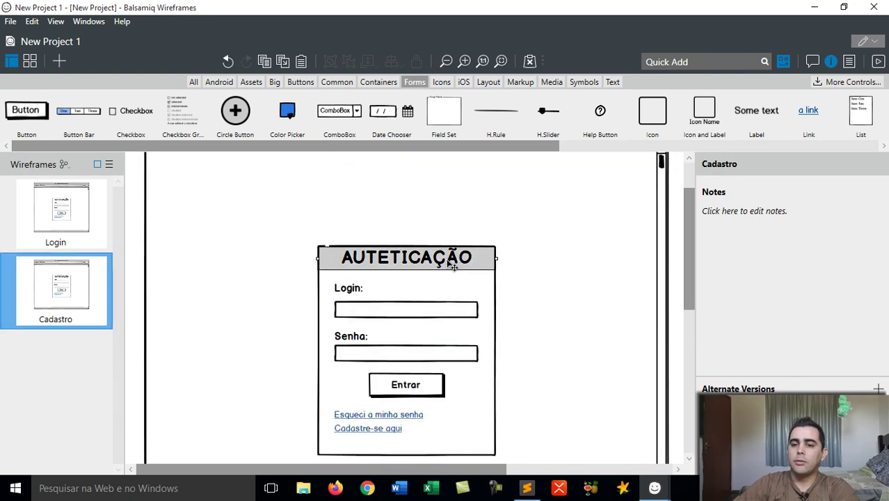
pyautogui.click(324, 304)
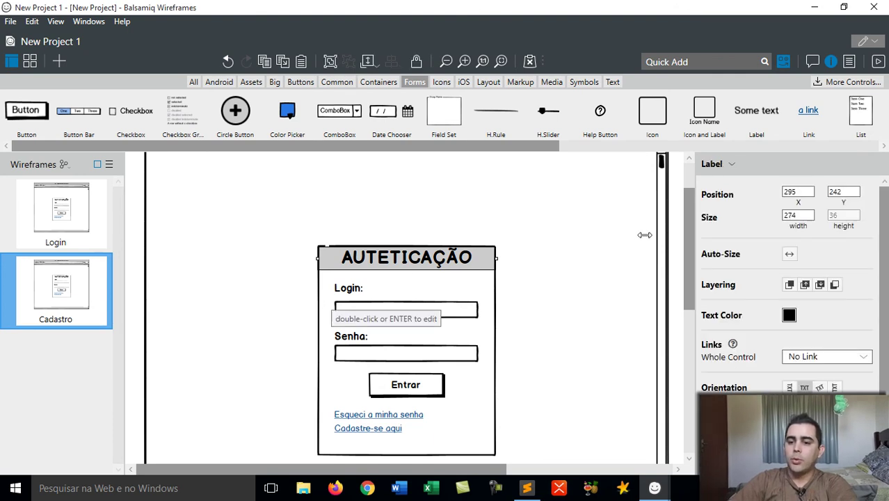
pyautogui.click(493, 324)
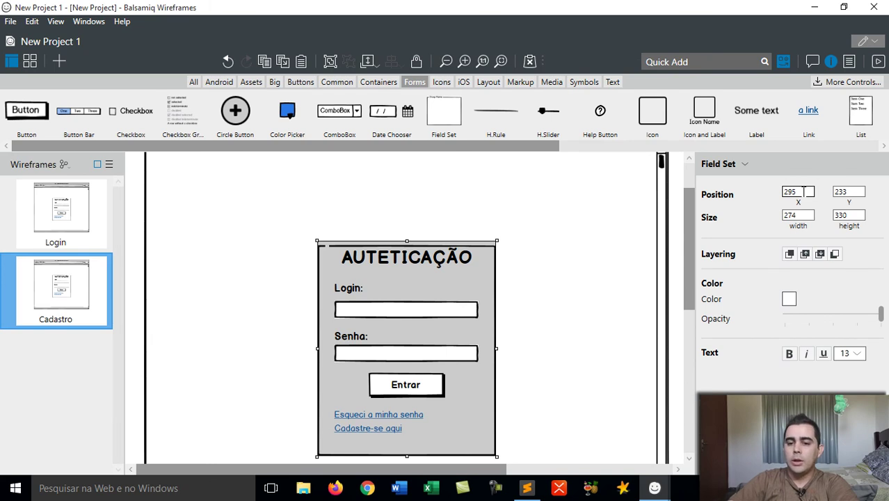
pyautogui.moveTo(318, 349); pyautogui.dragTo(163, 347)
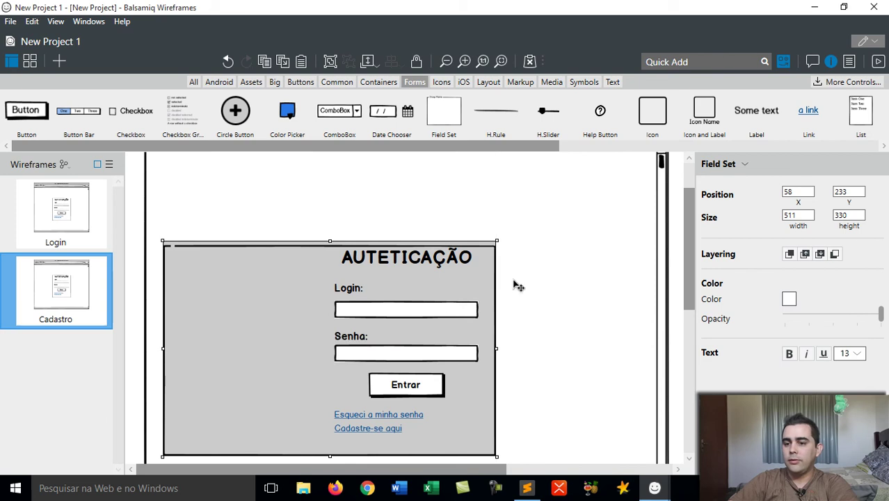
pyautogui.moveTo(499, 347); pyautogui.dragTo(643, 345)
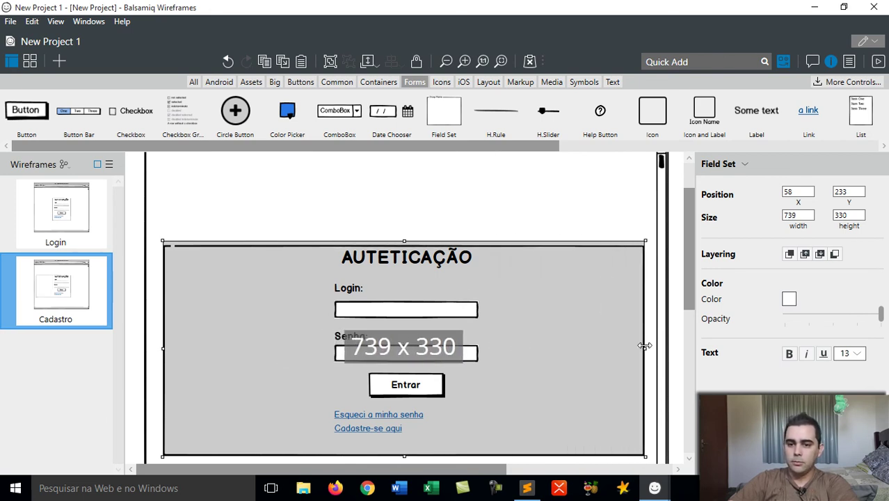
pyautogui.moveTo(406, 239); pyautogui.dragTo(408, 172)
pyautogui.scroll(2, 689, 268)
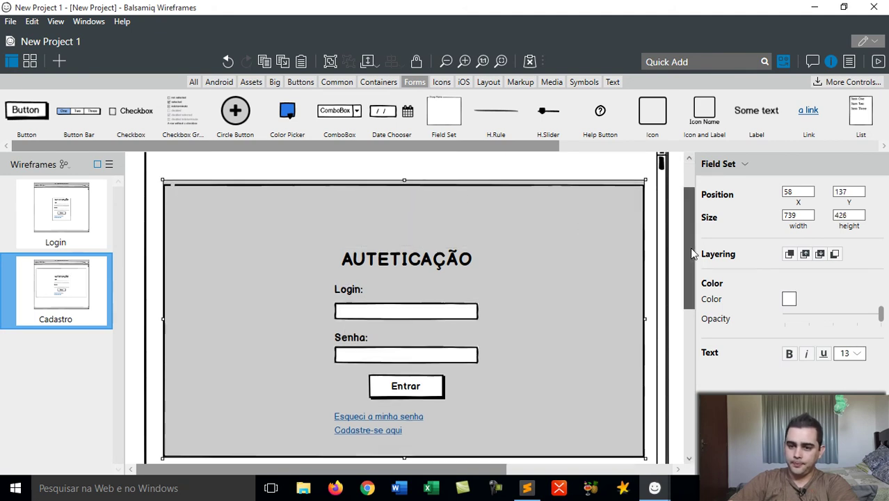
pyautogui.moveTo(406, 244); pyautogui.dragTo(405, 220)
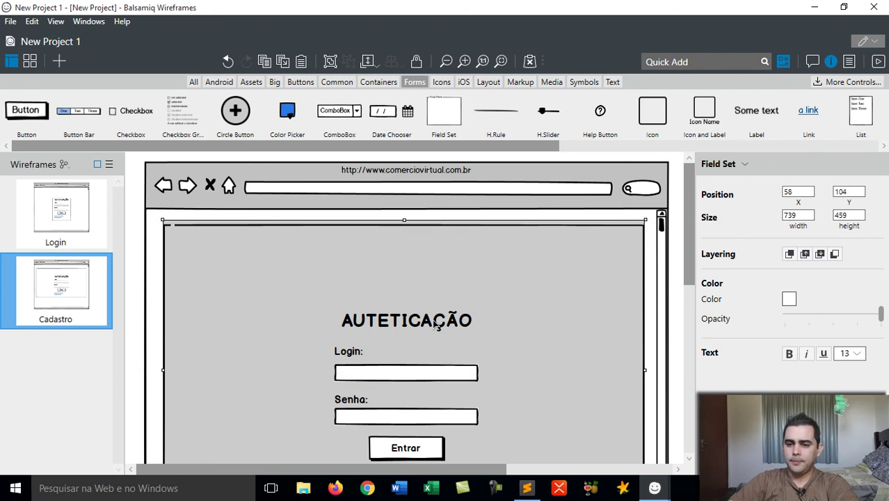
# Step: Change the AUTETICAÇÃO title to "Formulário de Cadastro" and move it to the field set's upper-left corner, at about X 68, Y 127
pyautogui.click(421, 330)
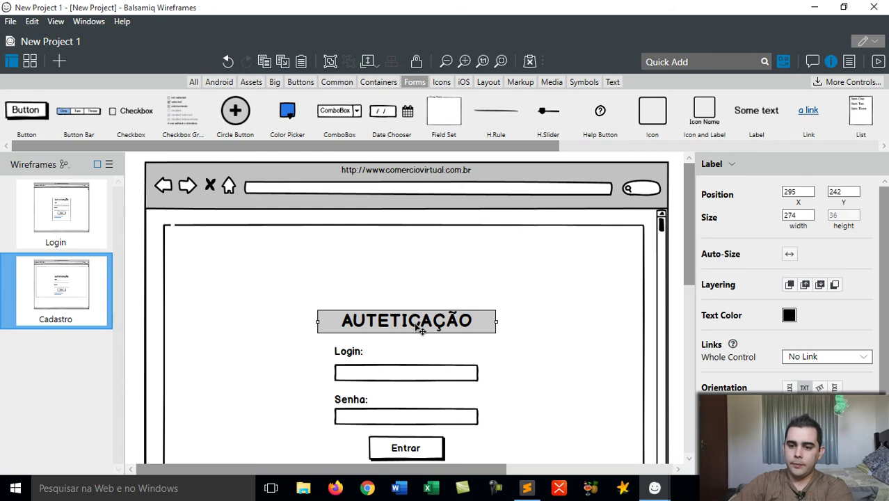
pyautogui.doubleClick(420, 328)
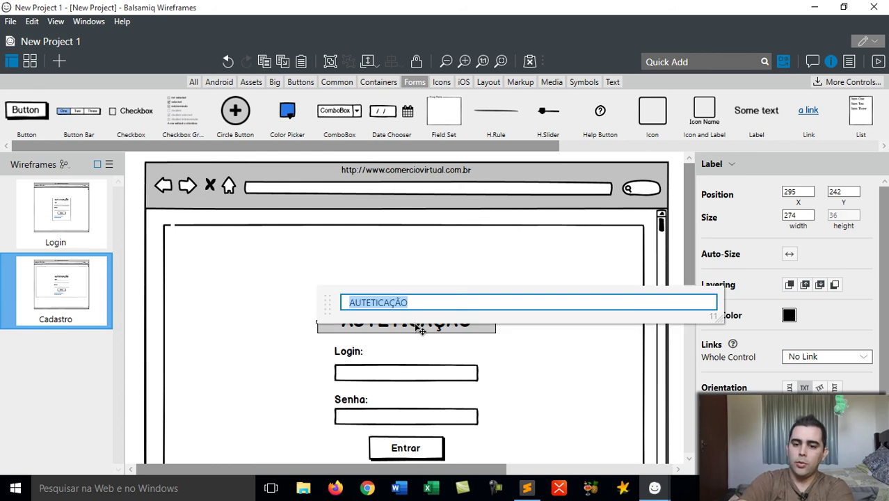
pyautogui.write('Formulário de Cadastro')
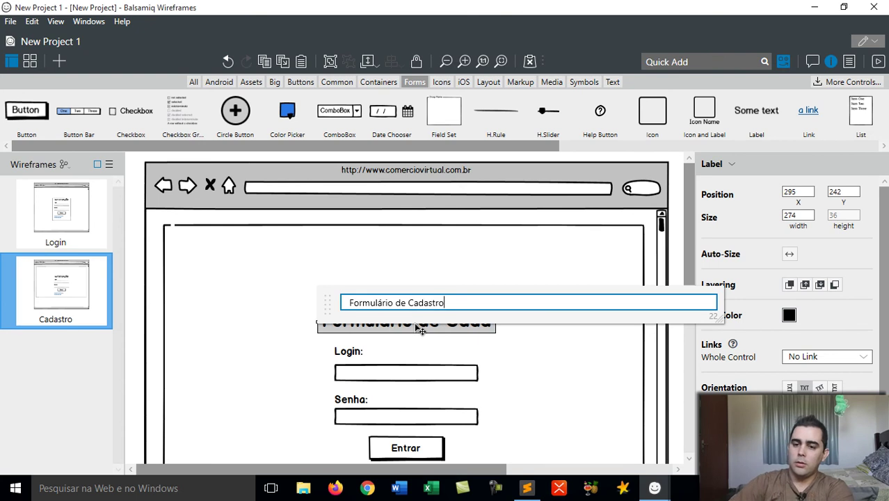
pyautogui.press('Return')
pyautogui.moveTo(415, 327); pyautogui.dragTo(271, 251)
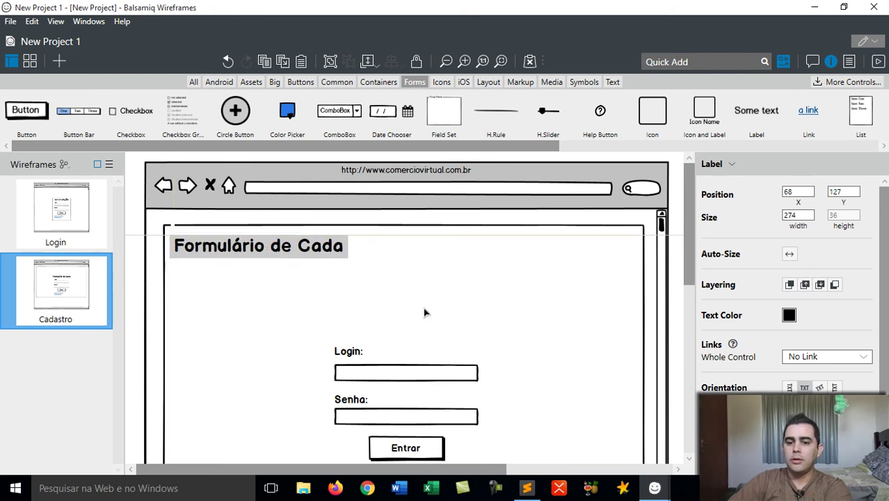
# Step: Move the Login: label beneath the form title, aligned with the title text's left edge at about X 74, Y 171
pyautogui.click(352, 355)
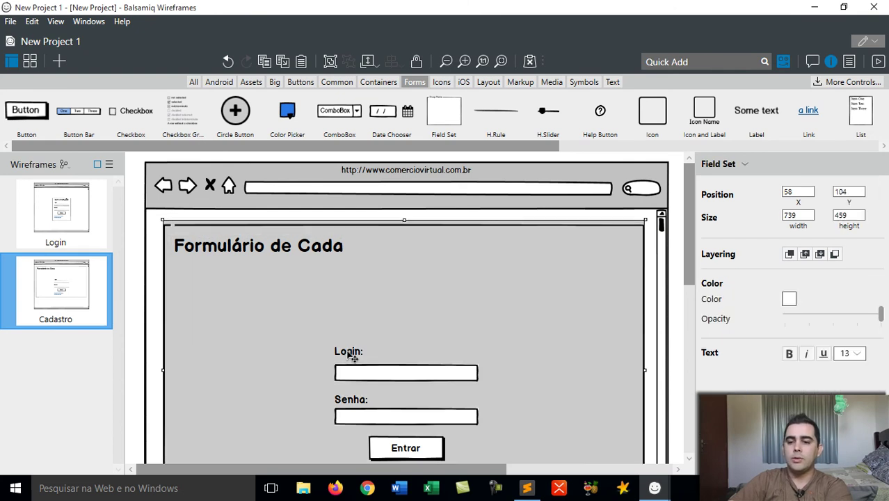
pyautogui.click(351, 356)
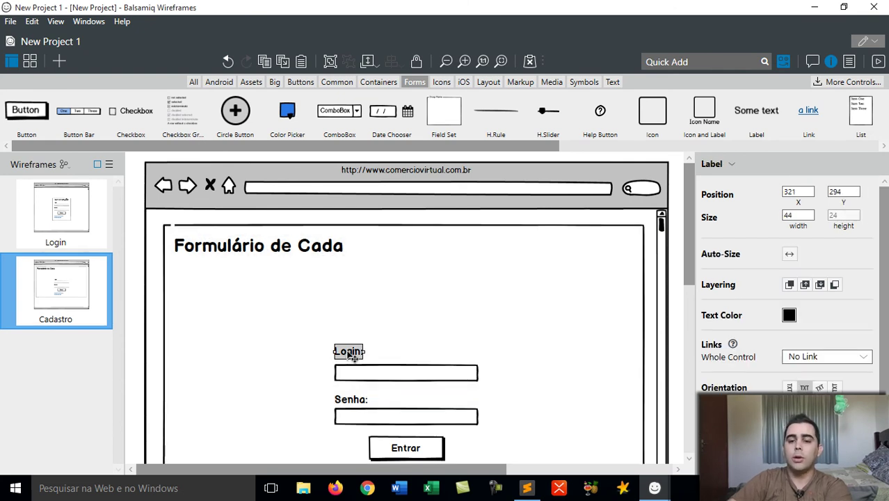
pyautogui.moveTo(350, 355); pyautogui.dragTo(194, 277)
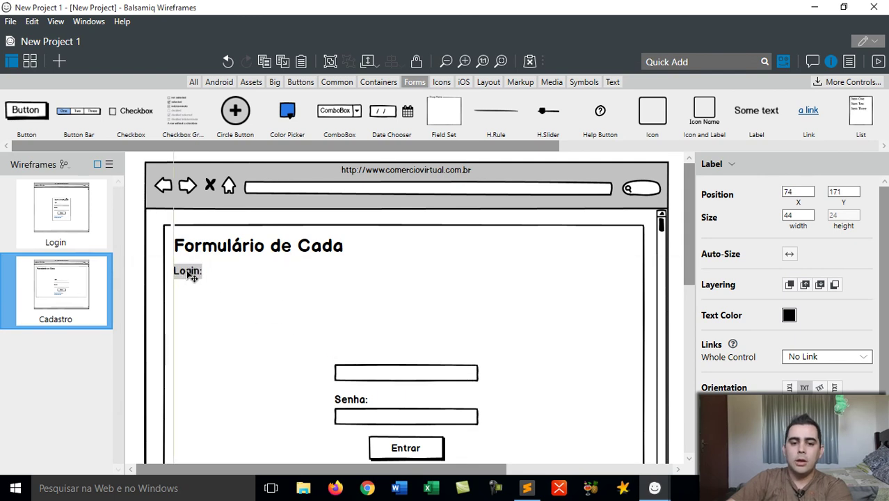
# Step: Change the text of the Login: label beneath the form title to "Nome Completo:"
pyautogui.doubleClick(193, 277)
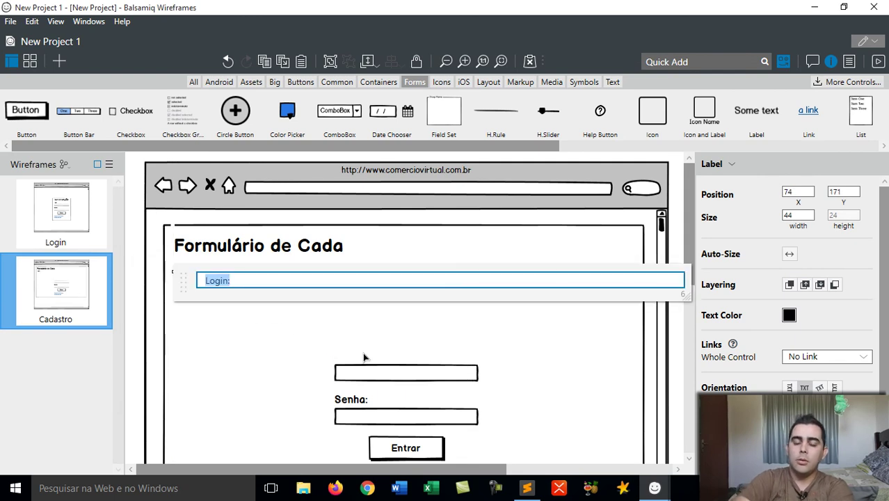
pyautogui.write('nOME')
pyautogui.press('BackSpace')
pyautogui.press('BackSpace')
pyautogui.press('BackSpace')
pyautogui.press('BackSpace')
pyautogui.write('No')
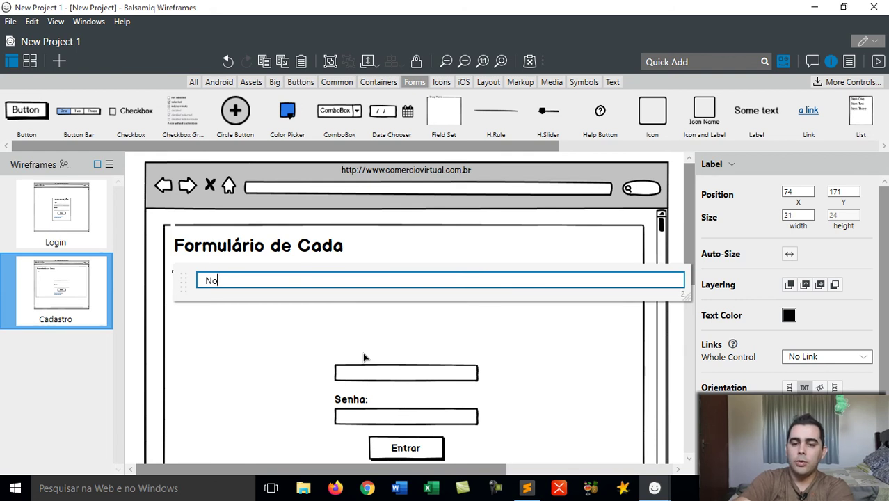
pyautogui.write('me Completo')
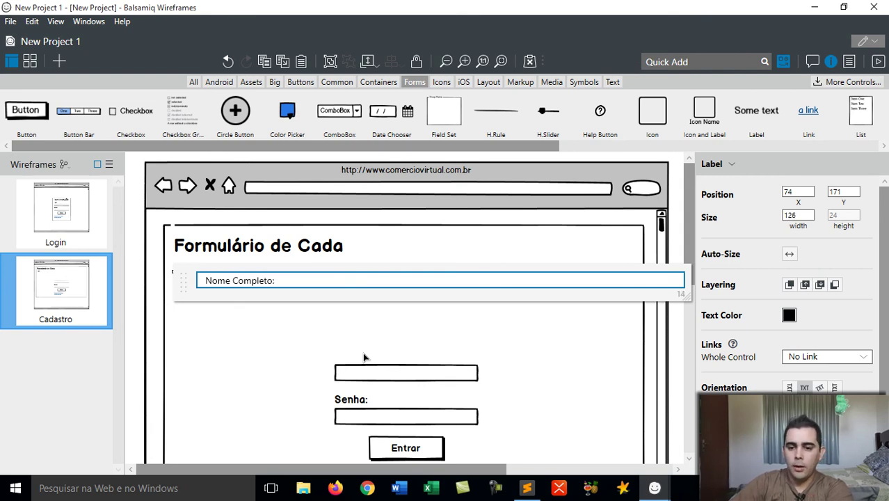
pyautogui.write(':')
pyautogui.press('Return')
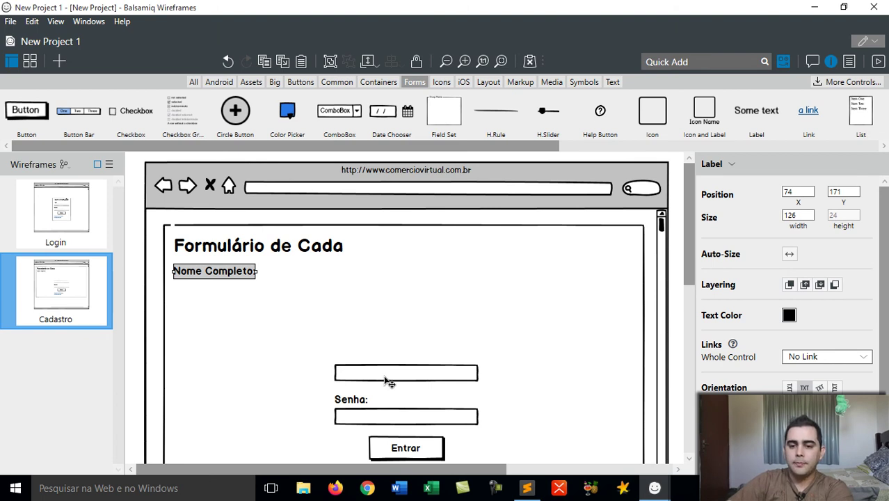
# Step: Move the former login text input beneath the Nome Completo: label, at about X 74, Y 201, and widen it to about 378
pyautogui.moveTo(385, 378); pyautogui.dragTo(223, 299)
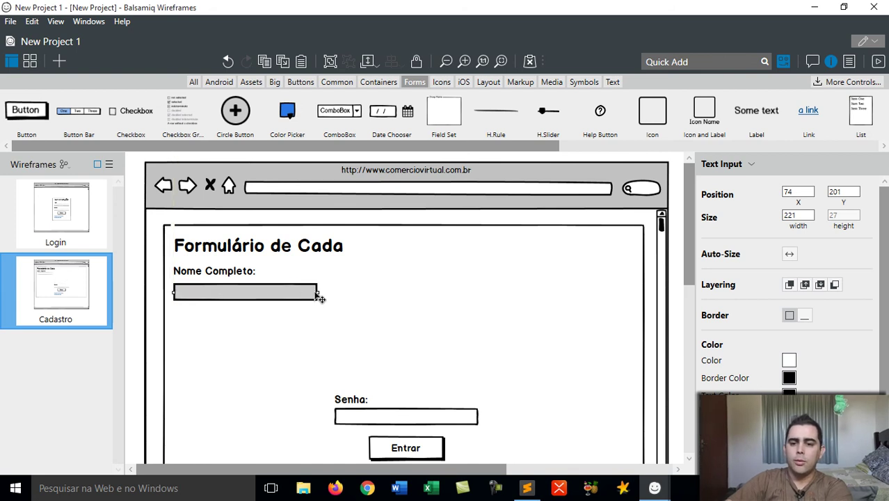
pyautogui.moveTo(318, 292); pyautogui.dragTo(420, 294)
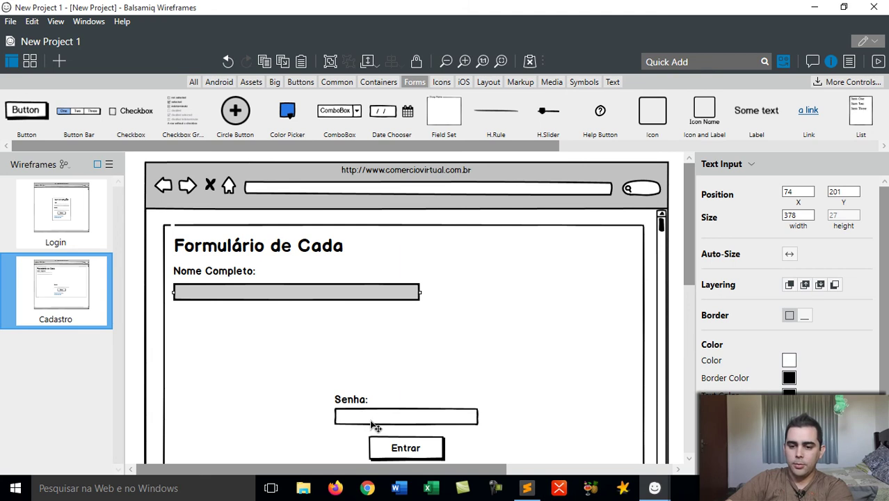
# Step: Duplicate the Senha: label with its text input and place the copy beside the Nome Completo input, at about X 474, Y 179
pyautogui.click(356, 402)
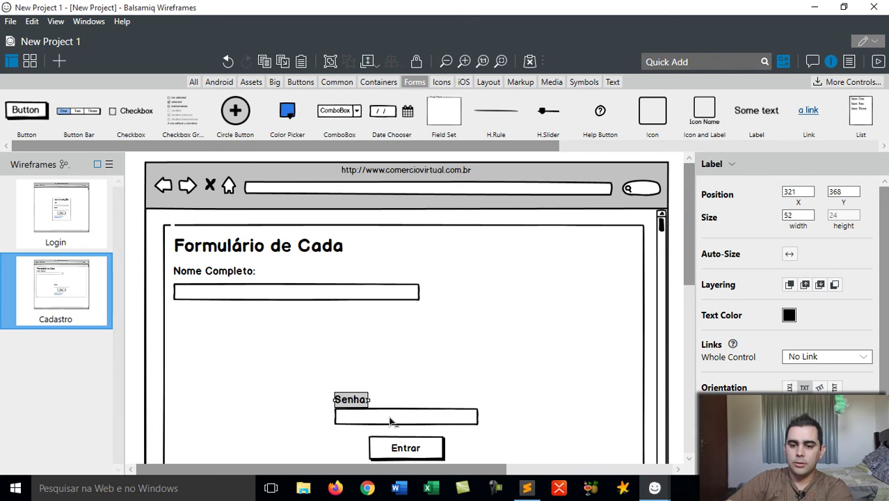
pyautogui.keyDown('shift'); pyautogui.click(387, 419); pyautogui.keyUp('shift')
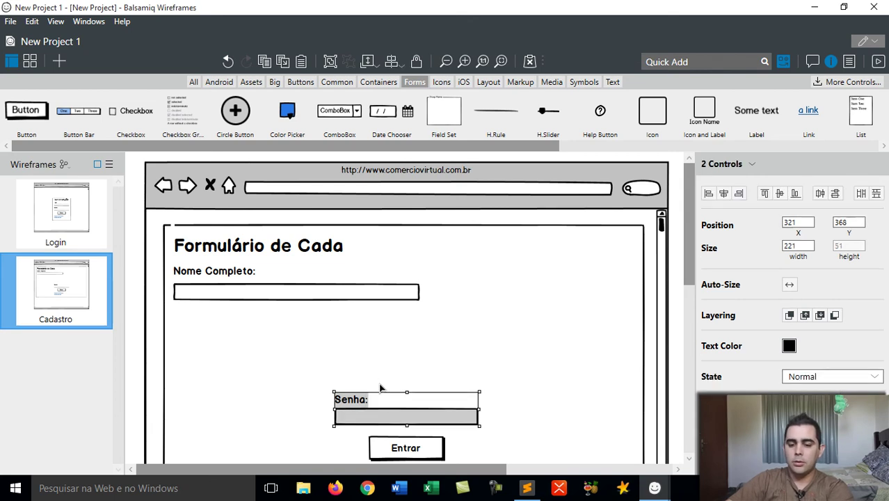
pyautogui.hotkey('ctrl', 'd')
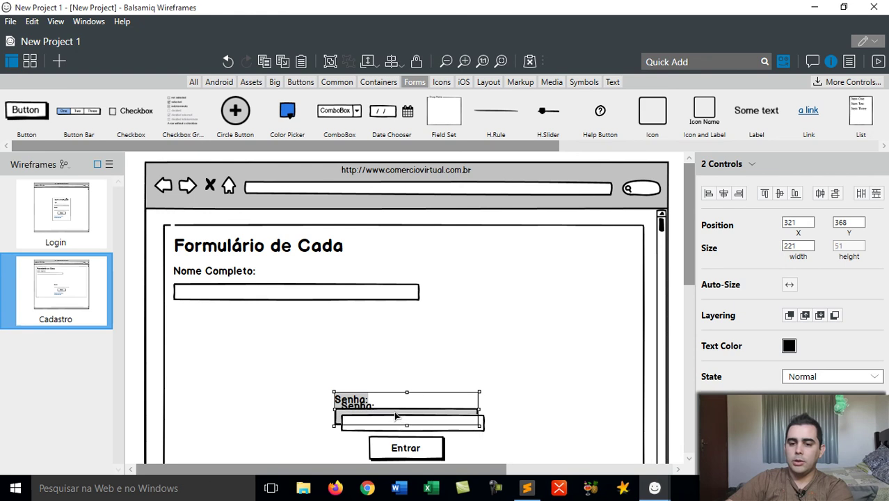
pyautogui.click(492, 298)
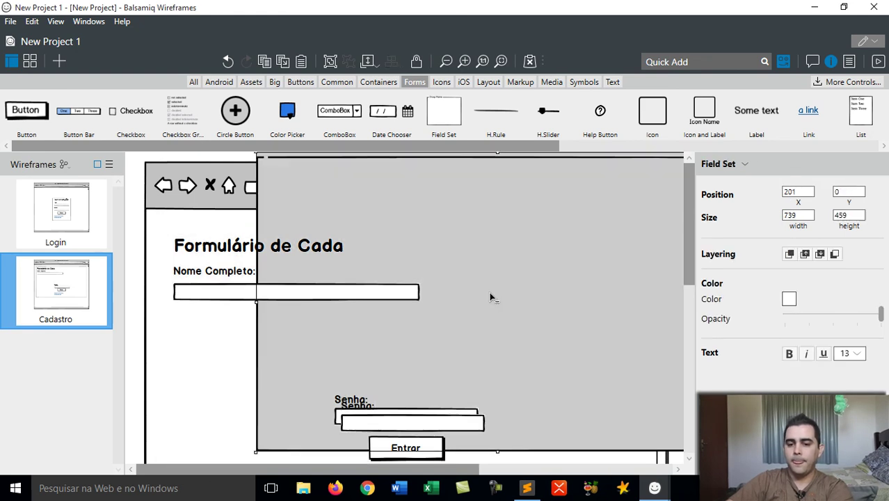
pyautogui.hotkey('ctrl', 'z')
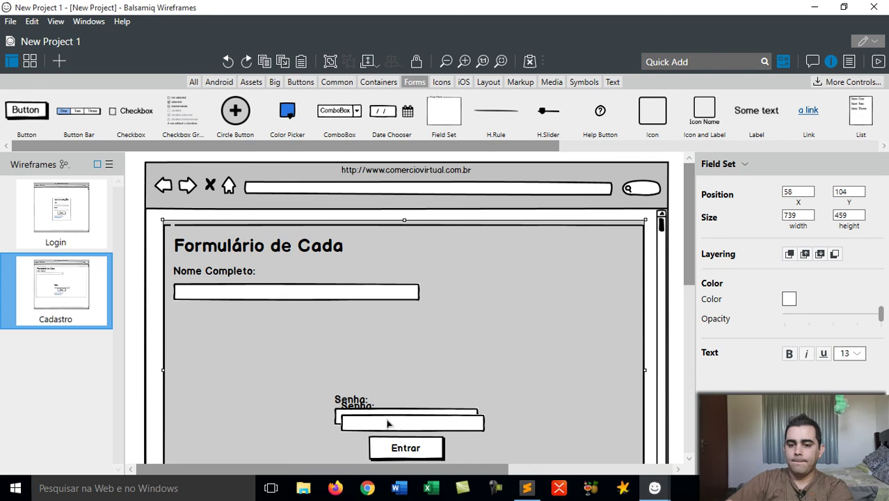
pyautogui.click(390, 423)
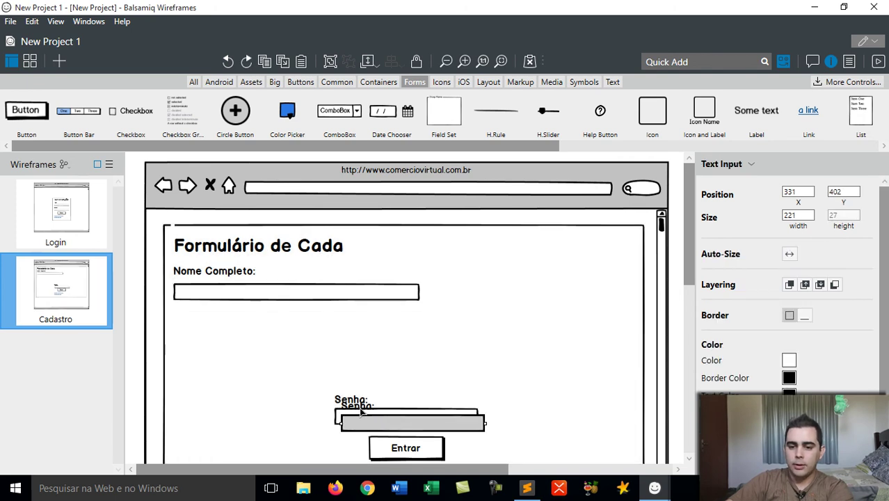
pyautogui.click(370, 410)
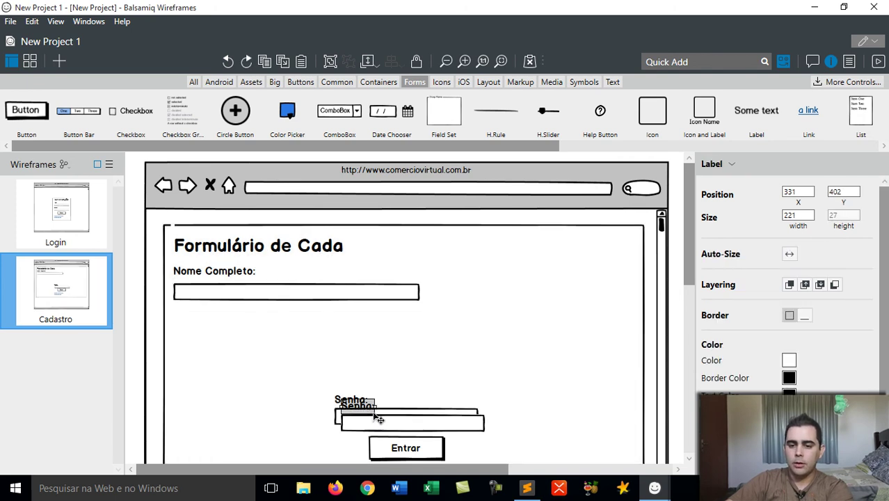
pyautogui.click(387, 425)
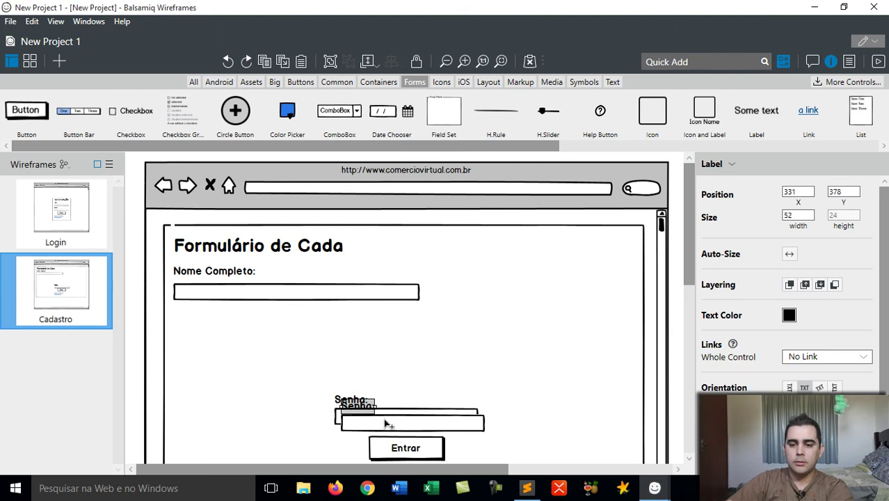
pyautogui.keyDown('shift'); pyautogui.click(384, 422); pyautogui.keyUp('shift')
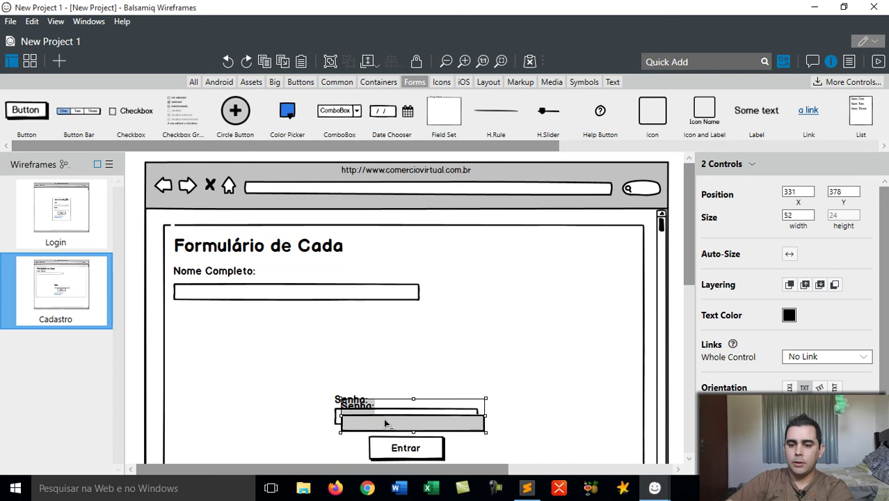
pyautogui.moveTo(401, 411); pyautogui.dragTo(478, 295)
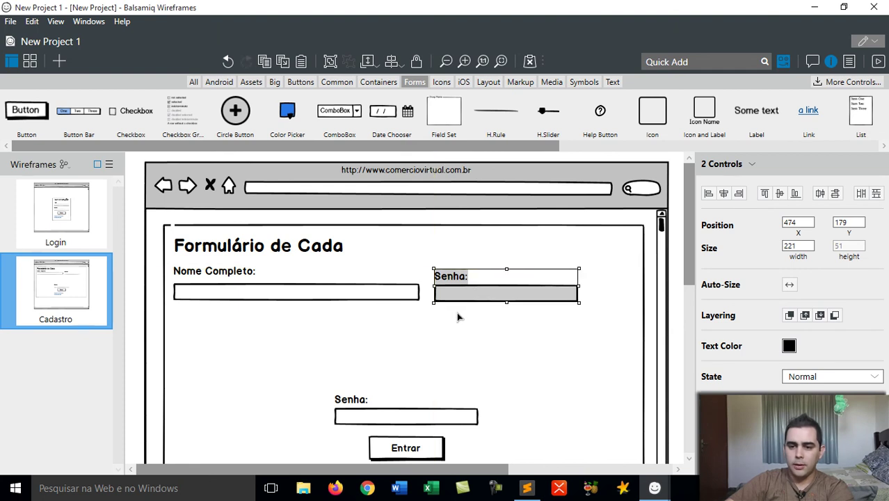
# Step: Align the copied Senha: label and input with the Nome Completo row, at Y 171 for the label and Y 201 for the input
pyautogui.click(451, 281)
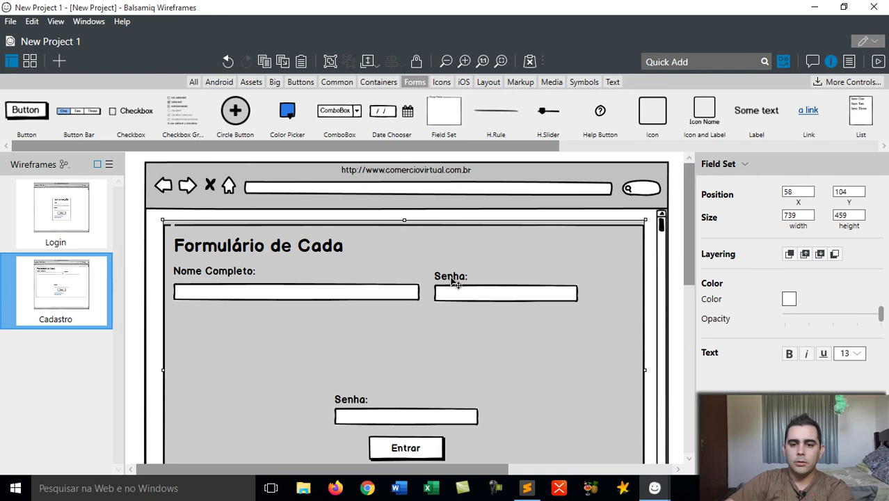
pyautogui.click(453, 281)
pyautogui.moveTo(453, 281); pyautogui.dragTo(459, 277)
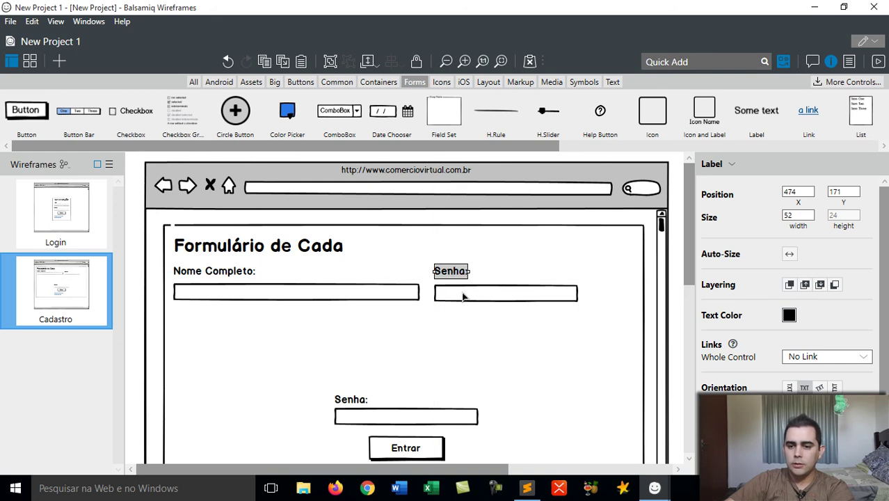
pyautogui.moveTo(467, 293); pyautogui.dragTo(467, 295)
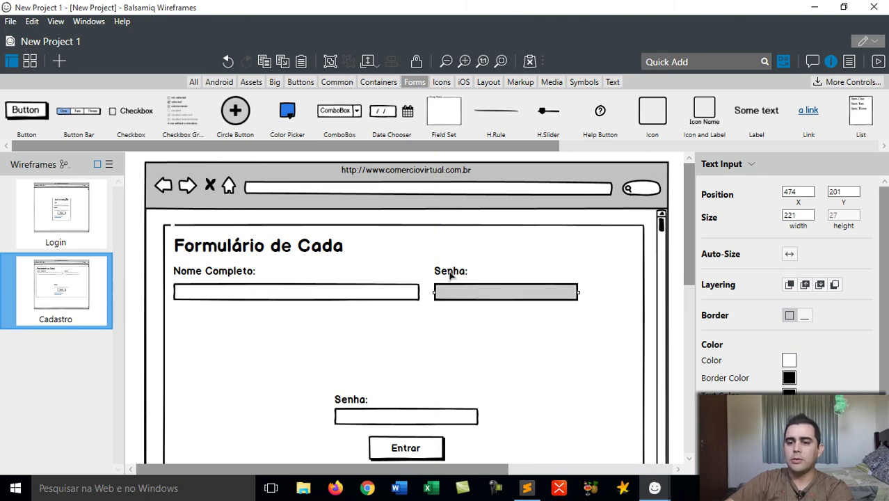
# Step: Change the copied Senha: label in the first form row to "E-mail:"
pyautogui.press('Tab')
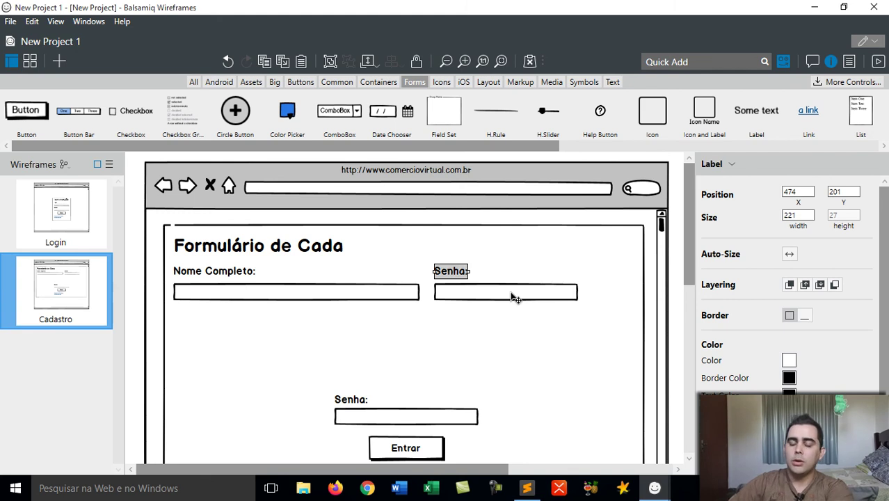
pyautogui.press('Return')
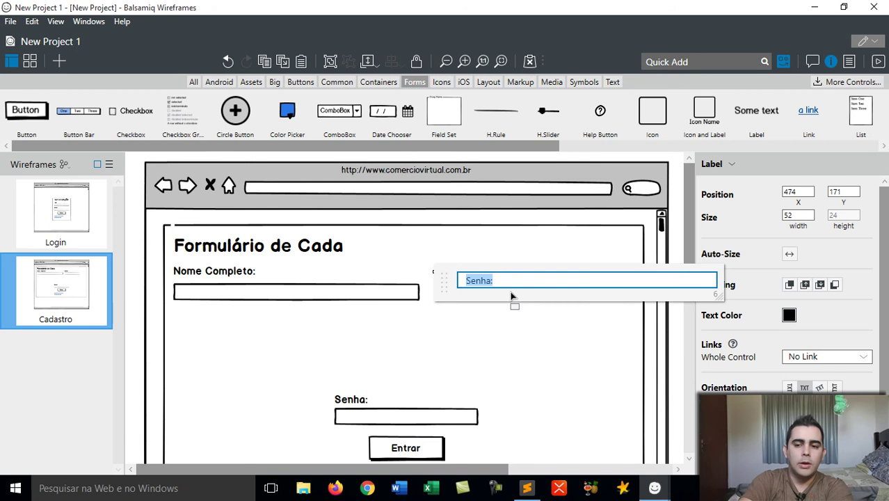
pyautogui.write('E')
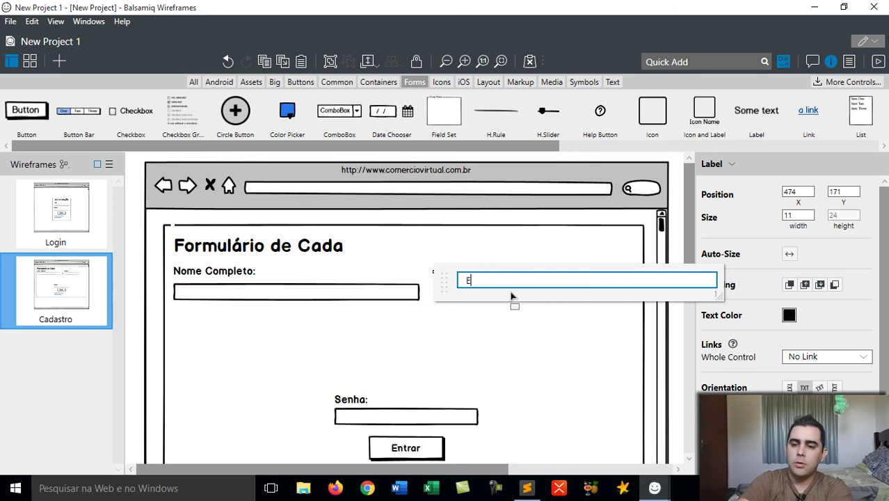
pyautogui.write('-mail')
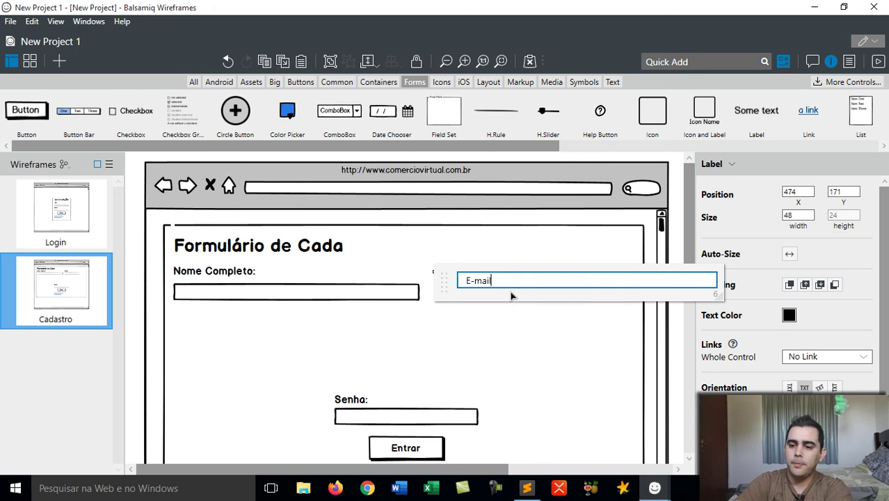
pyautogui.write(':')
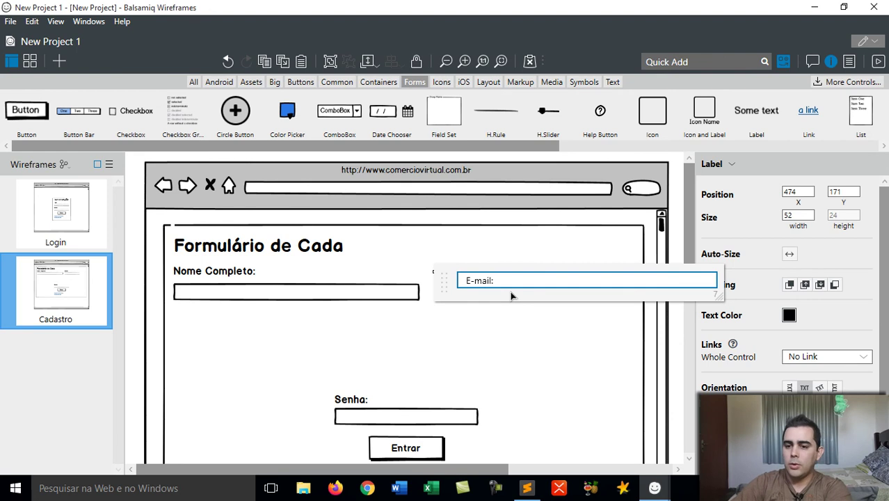
pyautogui.press('Return')
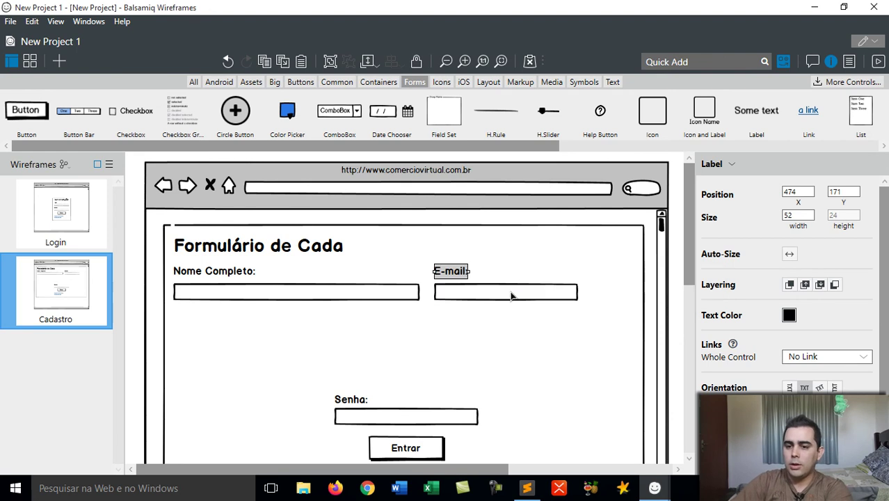
# Step: Widen the E-mail text input to about 292, extending it toward the field set's right edge
pyautogui.click(576, 295)
pyautogui.moveTo(581, 293); pyautogui.dragTo(625, 293)
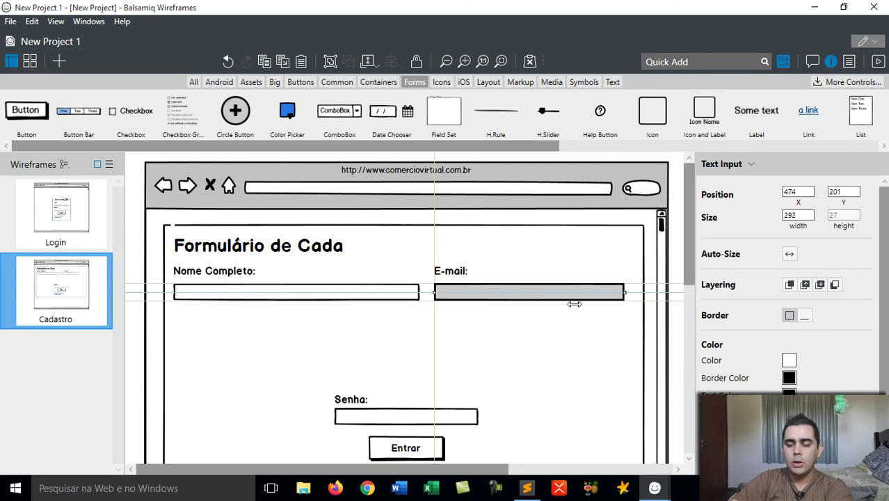
pyautogui.click(336, 338)
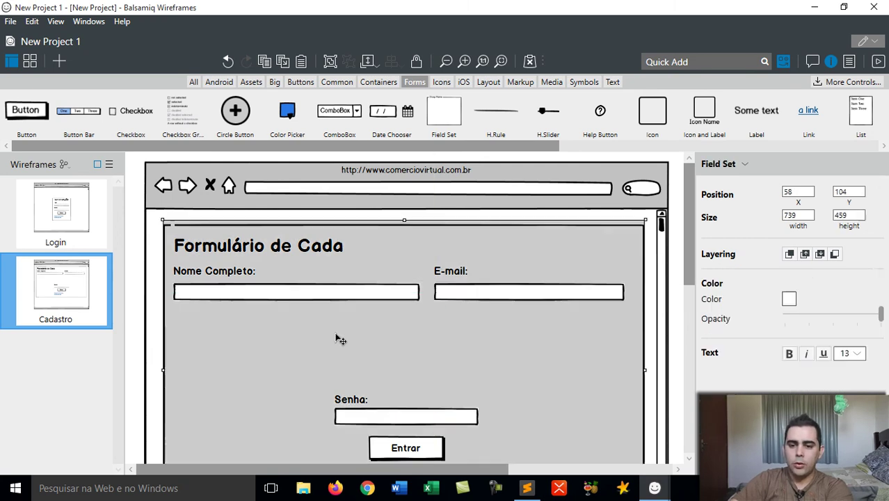
# Step: Duplicate the remaining Senha: label together with its text input for another form field
pyautogui.click(353, 405)
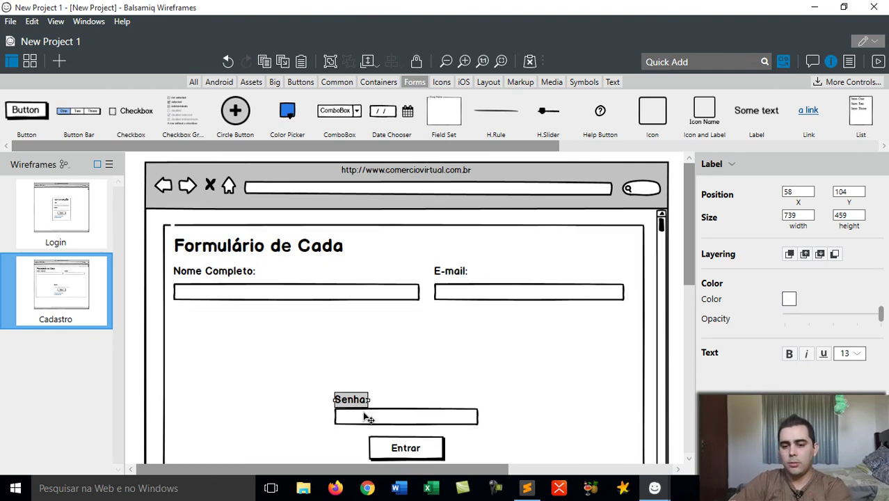
pyautogui.keyDown('shift'); pyautogui.click(364, 416); pyautogui.keyUp('shift')
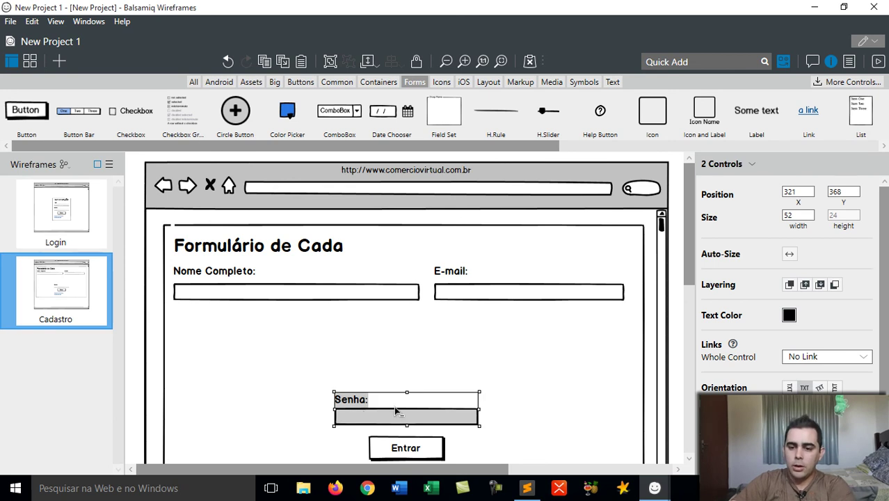
pyautogui.hotkey('ctrl', 'd')
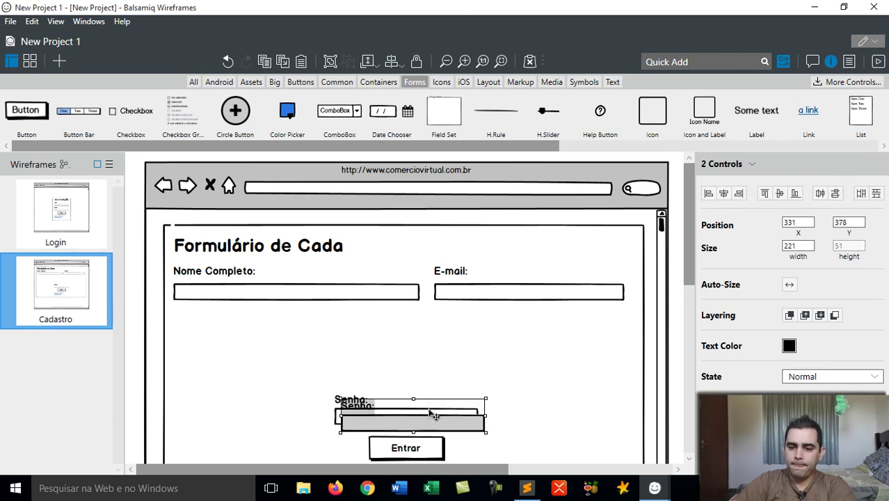
pyautogui.click(300, 353)
pyautogui.moveTo(299, 354); pyautogui.dragTo(273, 341)
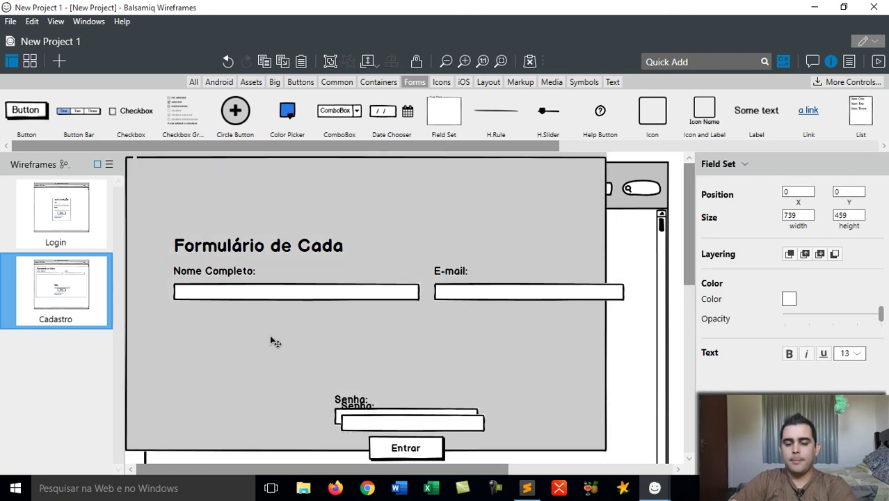
pyautogui.hotkey('ctrl', 'z')
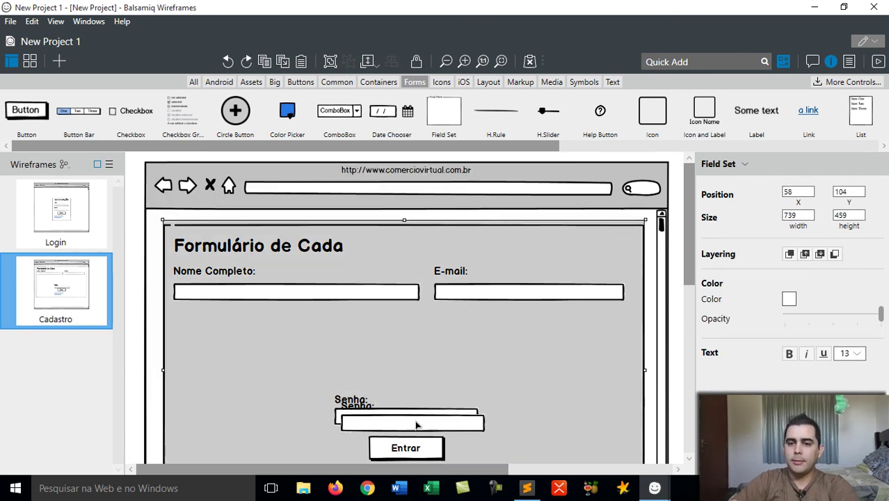
# Step: Move the duplicated Senha: label below the Nome Completo input to X 74, Y 238 and change its text to "Data Nascimento:"
pyautogui.click(414, 425)
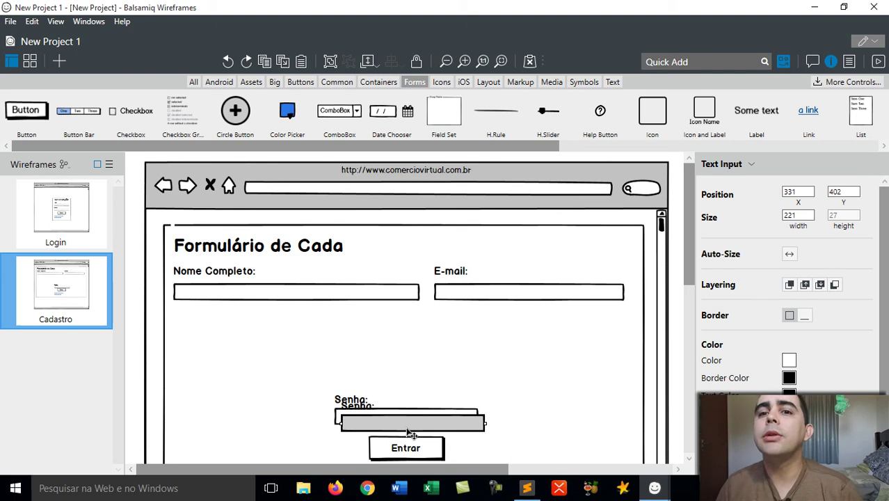
pyautogui.click(365, 412)
pyautogui.moveTo(364, 412); pyautogui.dragTo(201, 323)
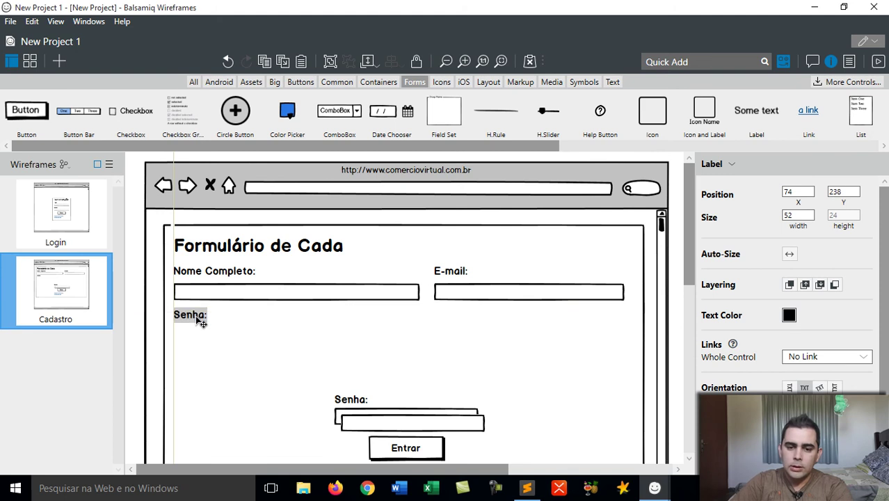
pyautogui.doubleClick(201, 321)
pyautogui.write('Data ')
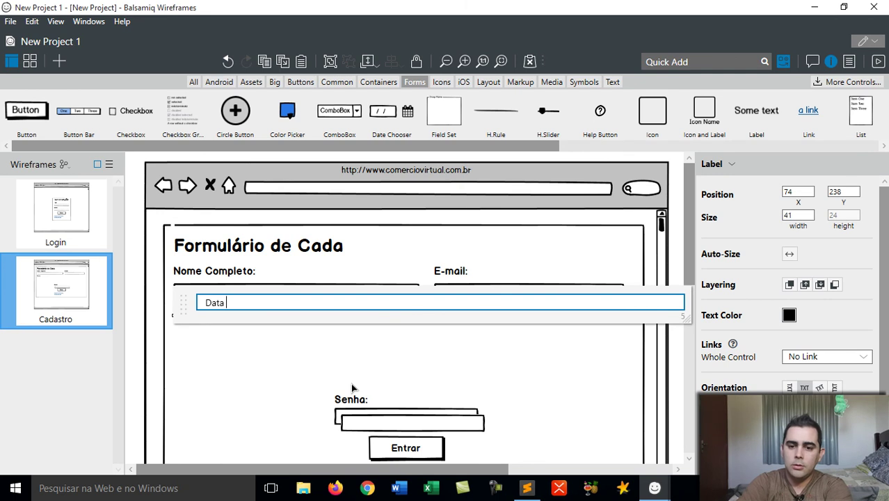
pyautogui.write('Nascimento:')
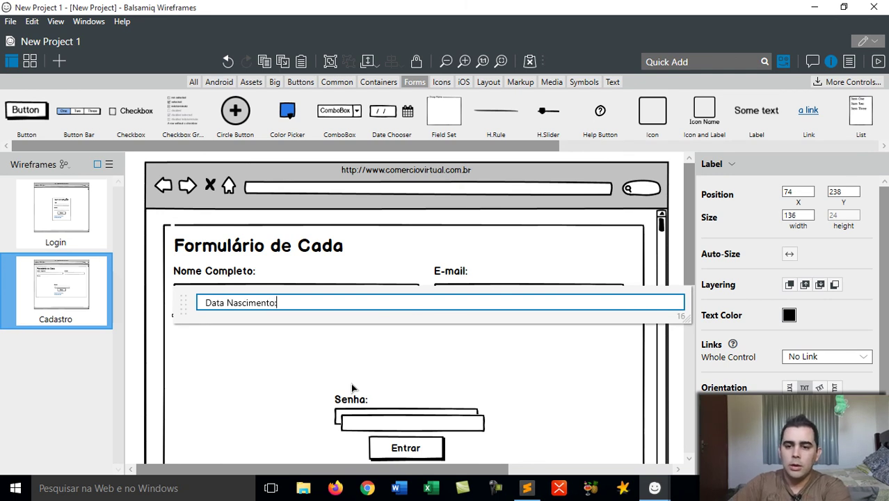
pyautogui.press('Return')
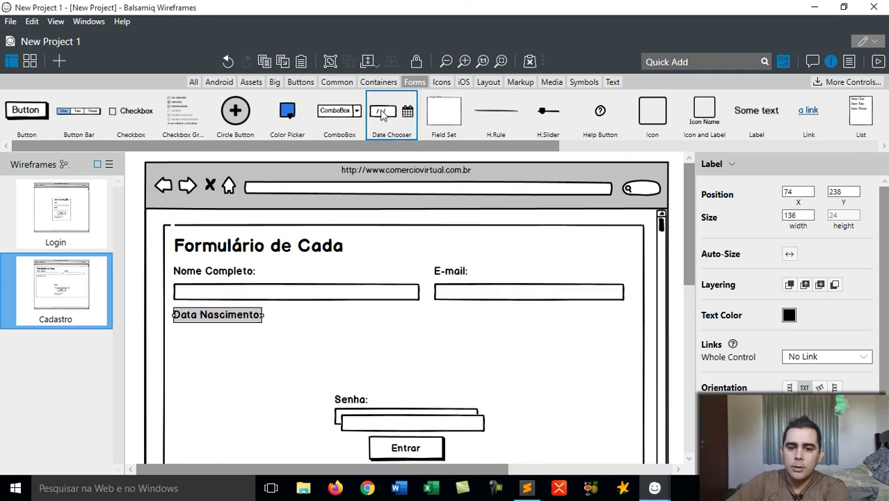
# Step: Place a Date Chooser under the Data Nascimento: label at X 74, Y 262 and widen it to about 182
pyautogui.moveTo(381, 113); pyautogui.dragTo(194, 339)
pyautogui.press('Escape')
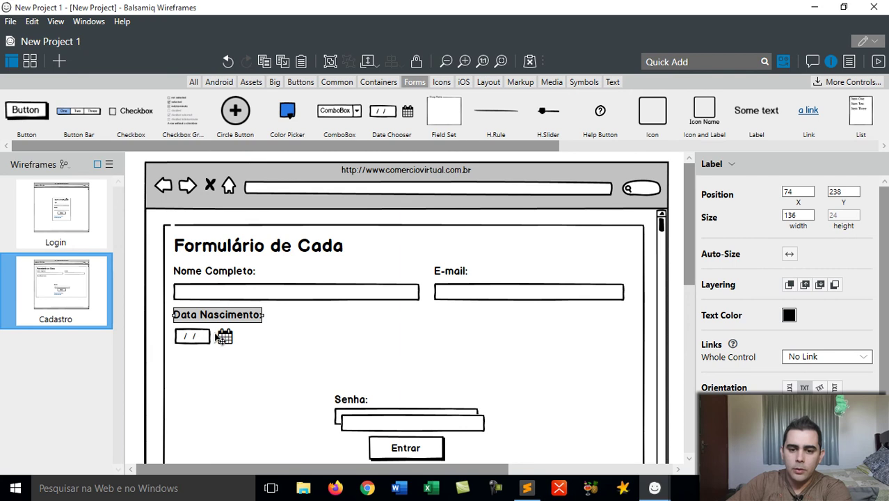
pyautogui.moveTo(205, 337); pyautogui.dragTo(293, 332)
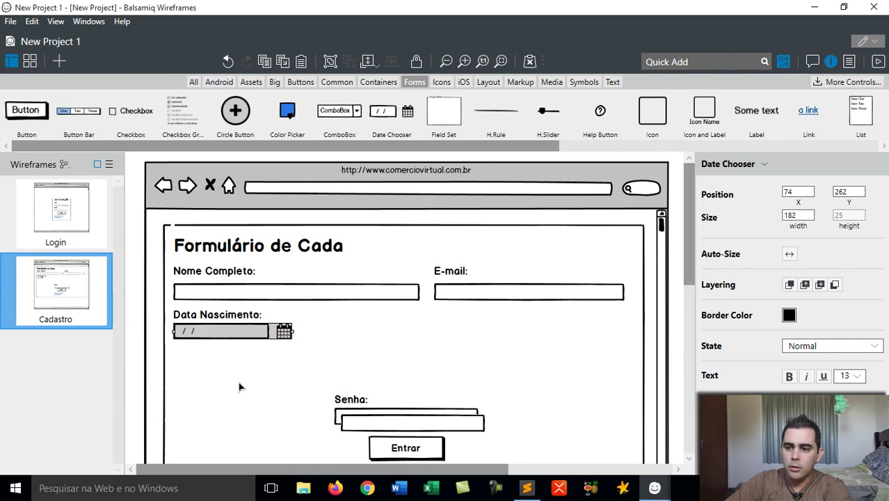
# Step: Space out the two slashes in the Date Chooser's text to leave room for the day and month
pyautogui.doubleClick(219, 332)
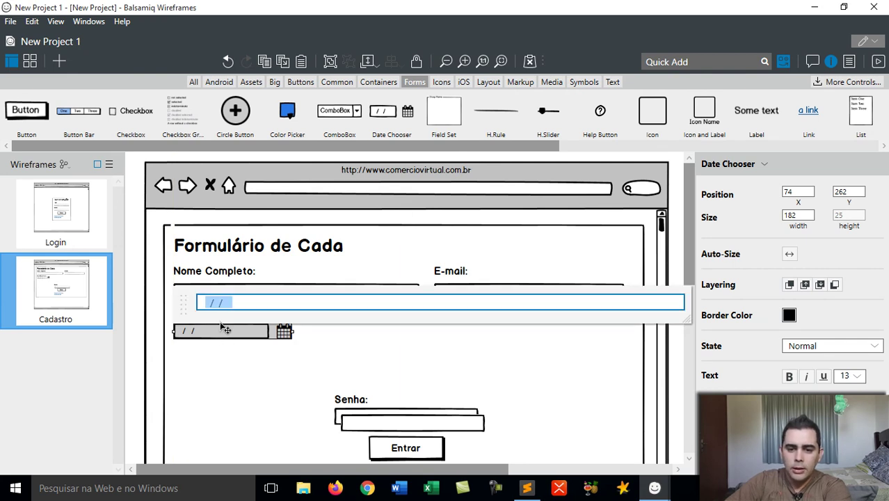
pyautogui.click(214, 303)
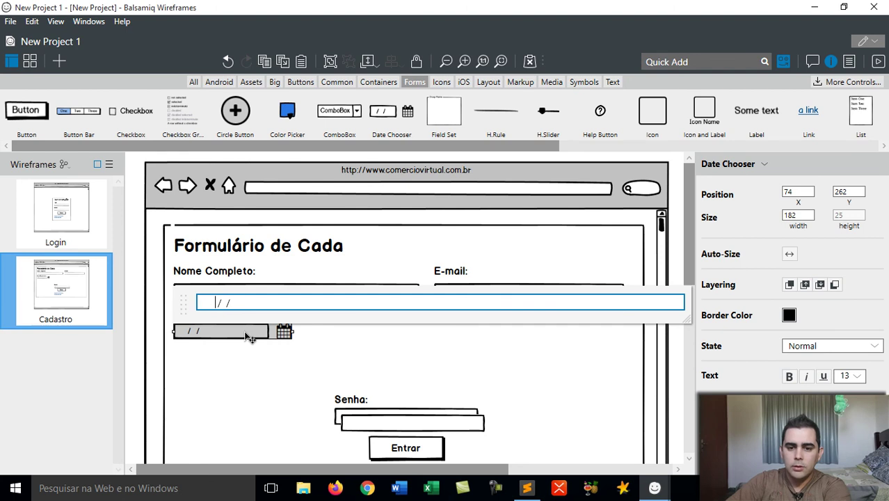
pyautogui.press('Right')
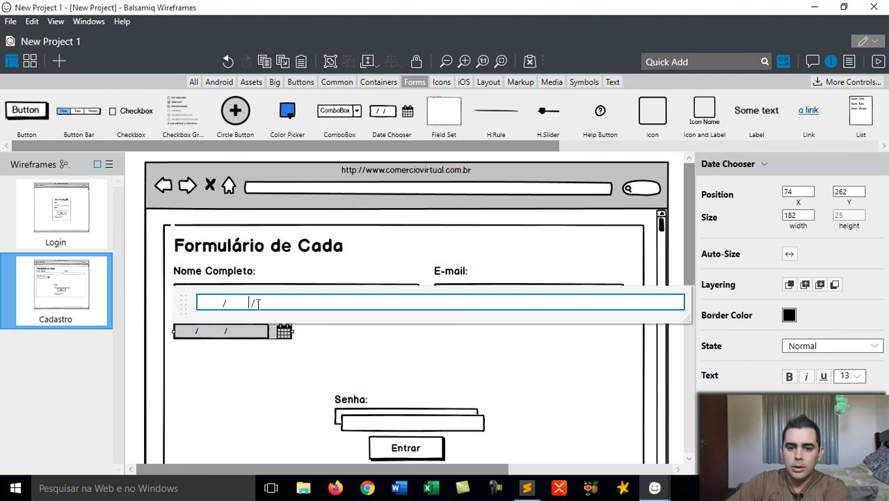
pyautogui.click(223, 304)
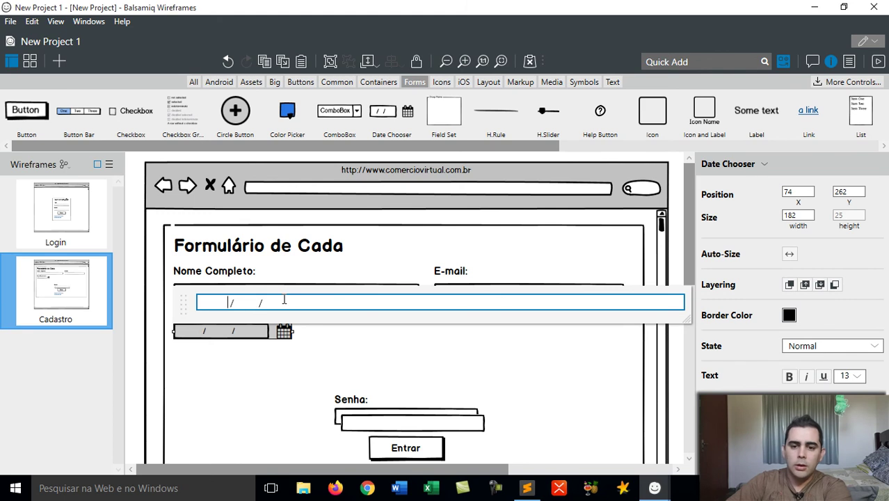
pyautogui.click(308, 379)
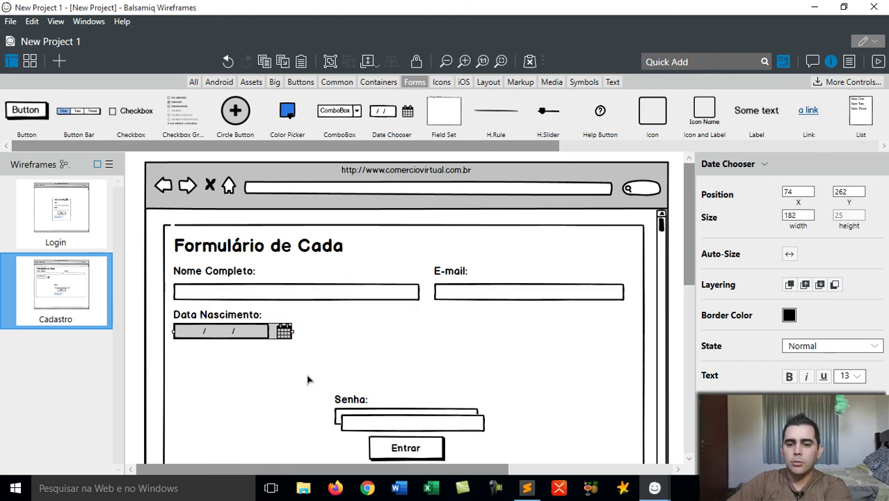
pyautogui.click(308, 380)
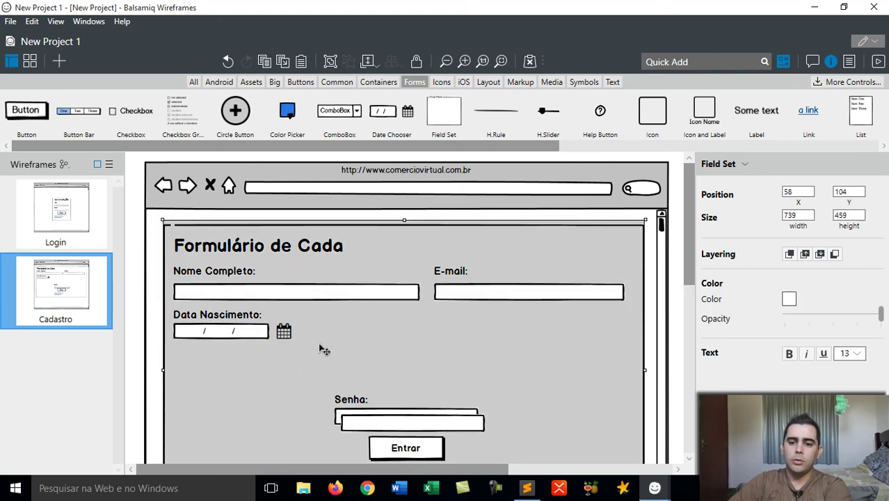
# Step: Place the Senha: label at X 290, Y 238 beside the date field, with a text input at Y 261 narrowed to about 178
pyautogui.click(404, 426)
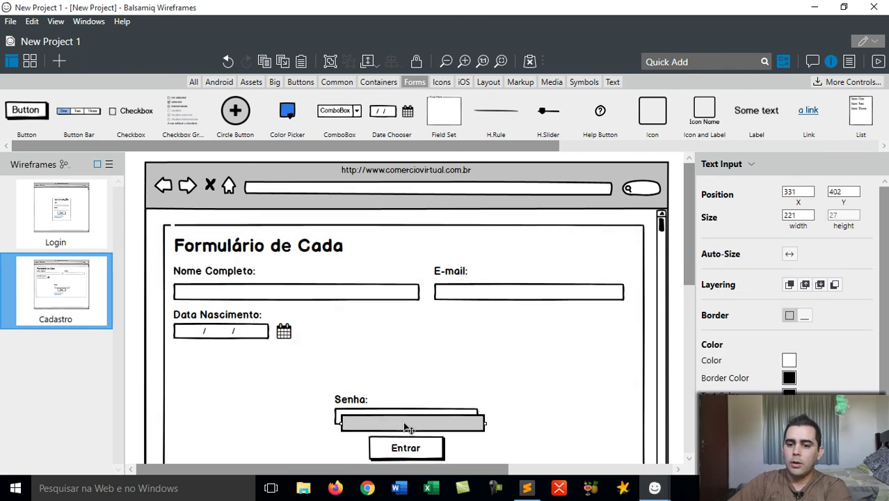
pyautogui.click(355, 404)
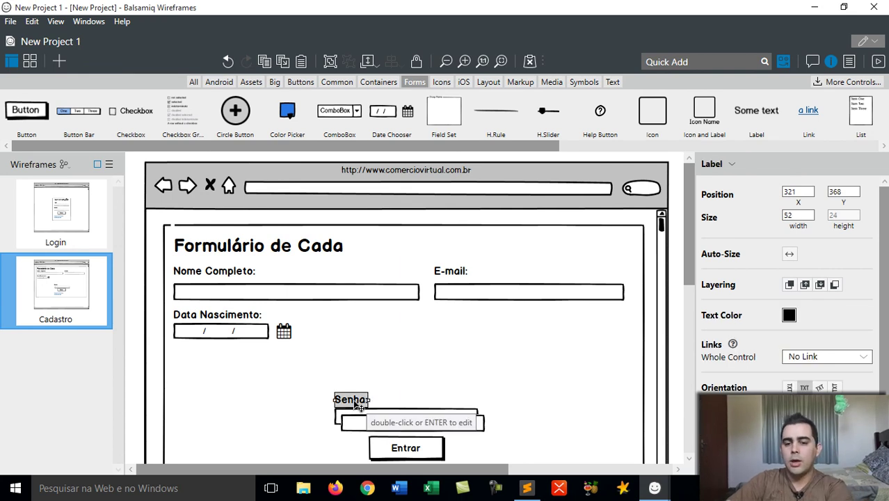
pyautogui.moveTo(356, 404); pyautogui.dragTo(340, 324)
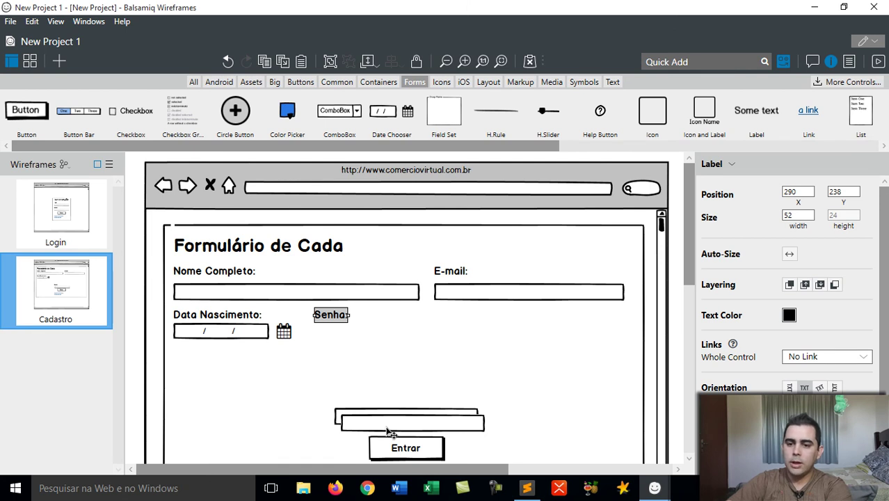
pyautogui.moveTo(390, 431); pyautogui.dragTo(358, 333)
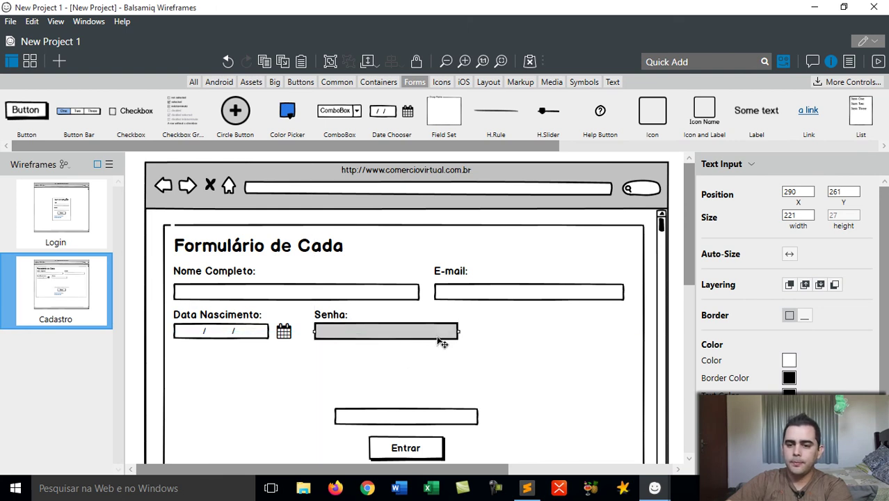
pyautogui.moveTo(459, 332); pyautogui.dragTo(430, 332)
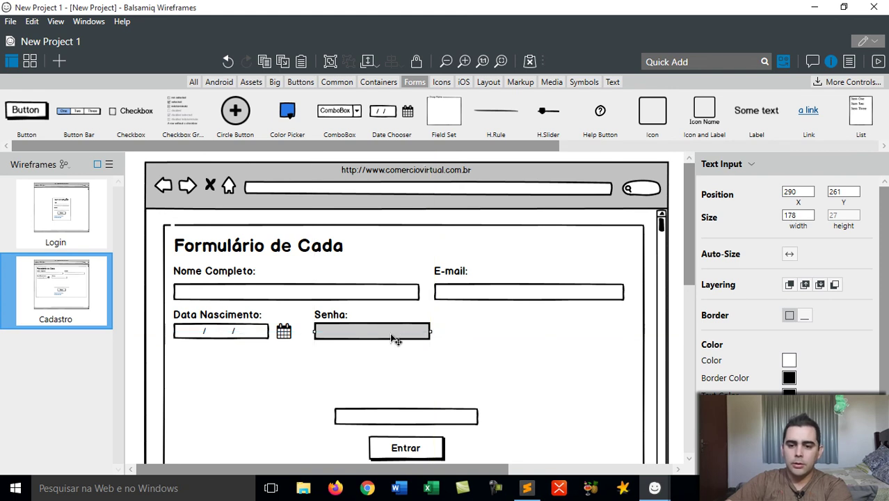
# Step: Fill the Senha text input with six spaced asterisks as a masked placeholder
pyautogui.doubleClick(392, 337)
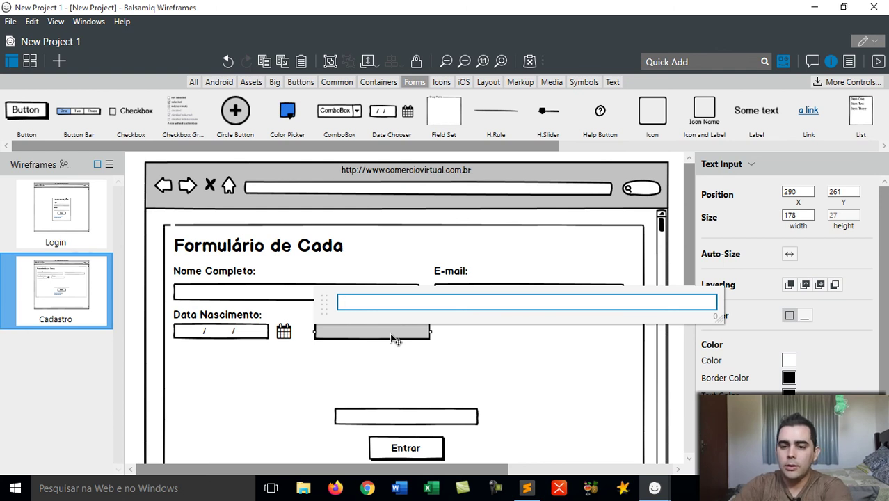
pyautogui.write('*')
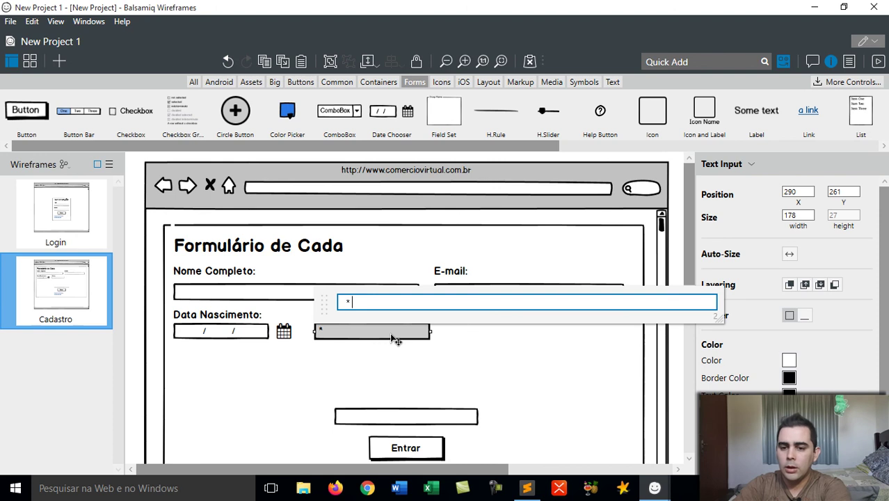
pyautogui.write('***')
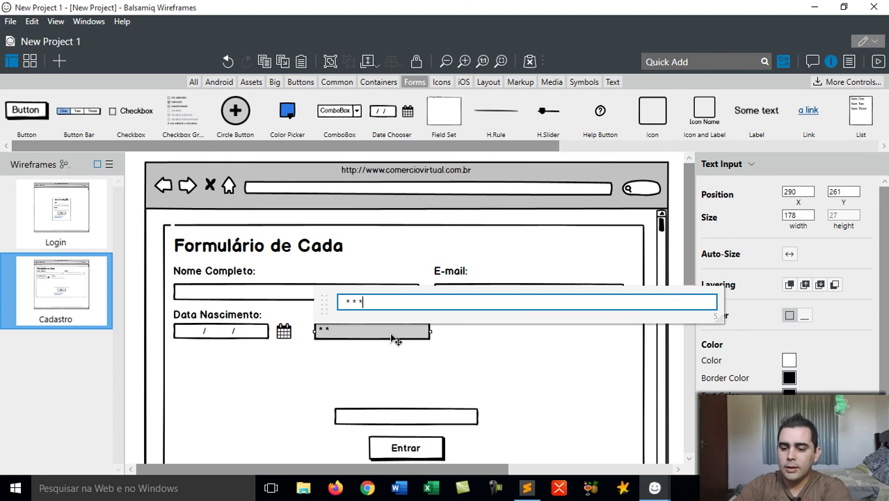
pyautogui.write('* *')
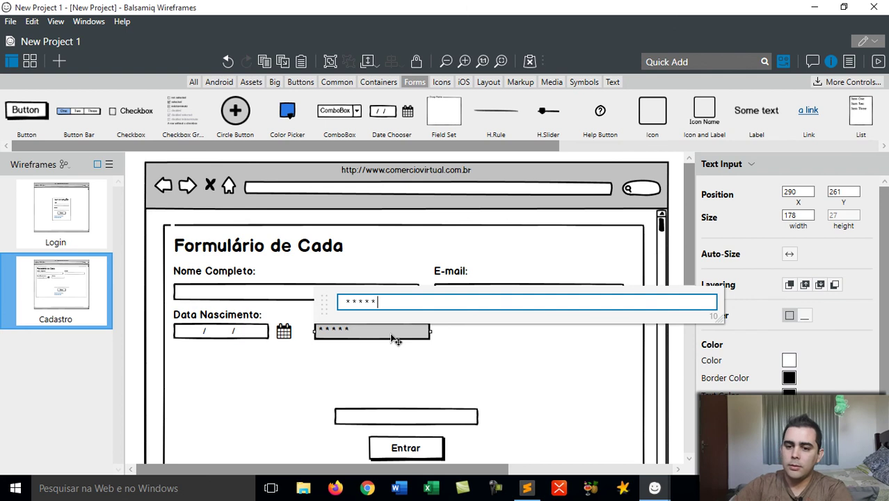
pyautogui.press('Return')
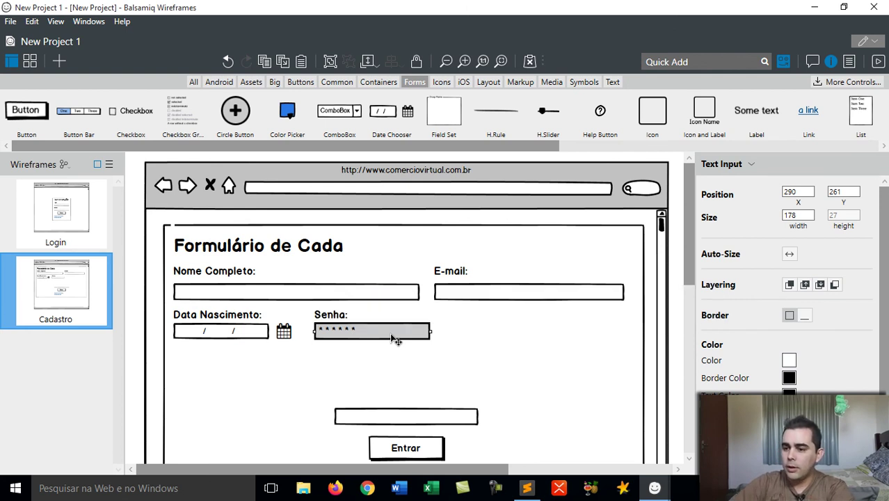
pyautogui.scroll(-1, 887, 382)
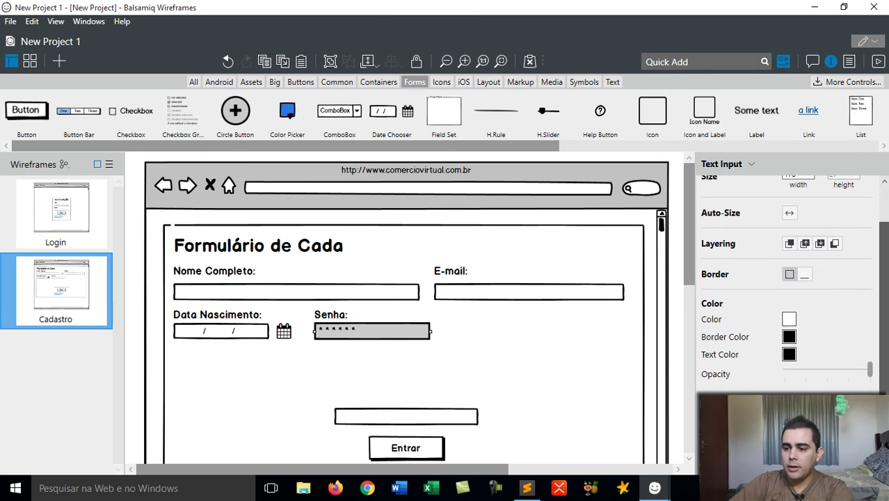
# Step: Delete the leftover empty text input above the Entrar button
pyautogui.click(478, 339)
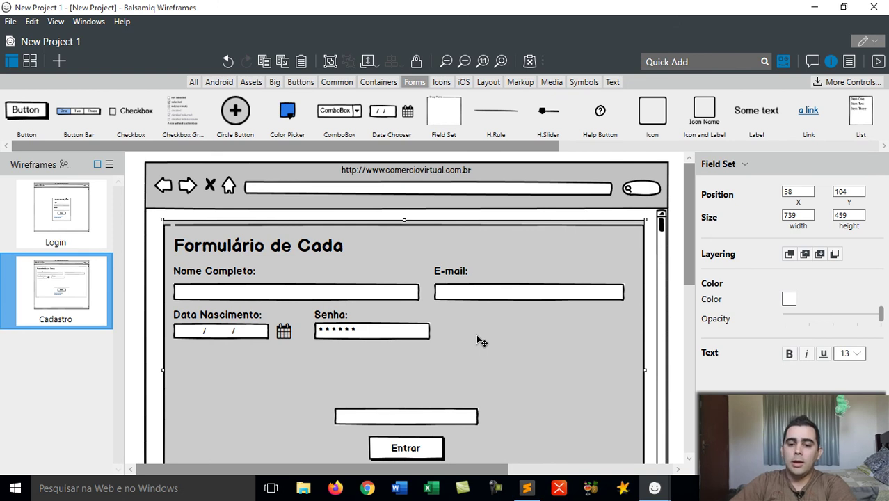
pyautogui.click(428, 419)
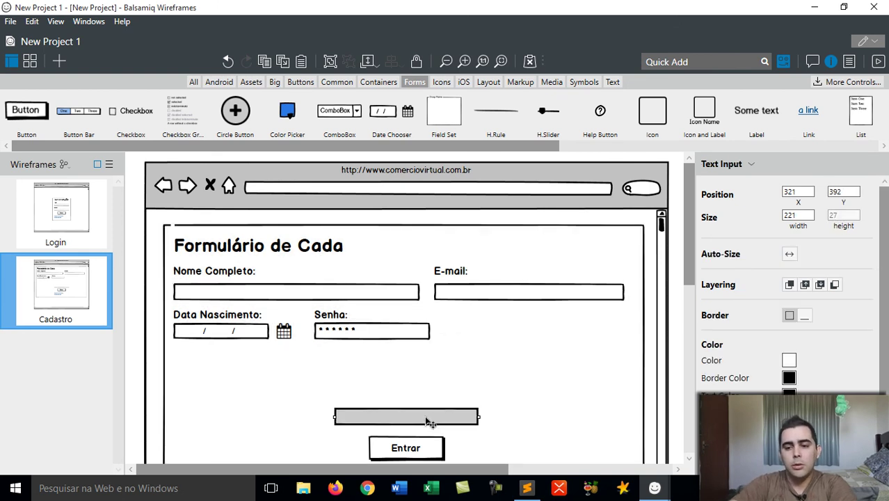
pyautogui.press('Delete')
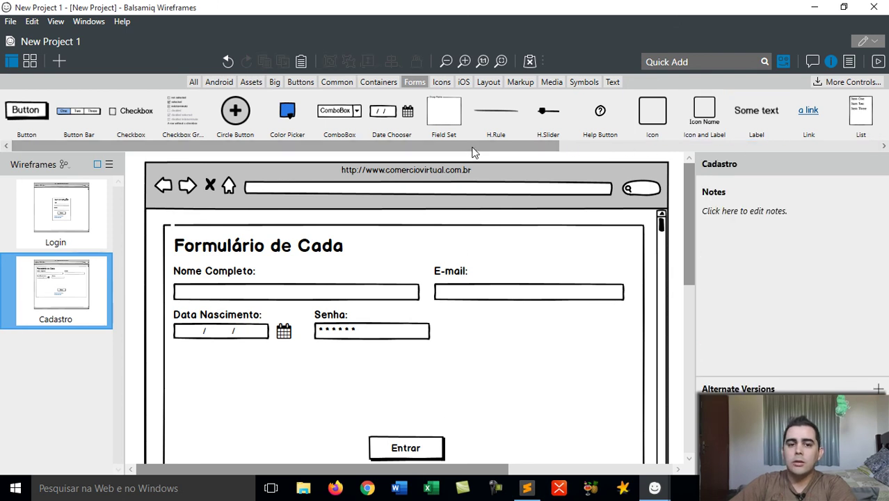
# Step: Add an empty 200 by 140 Text Area below the Data Nascimento field at X 74, Y 325
pyautogui.moveTo(472, 147); pyautogui.dragTo(800, 146)
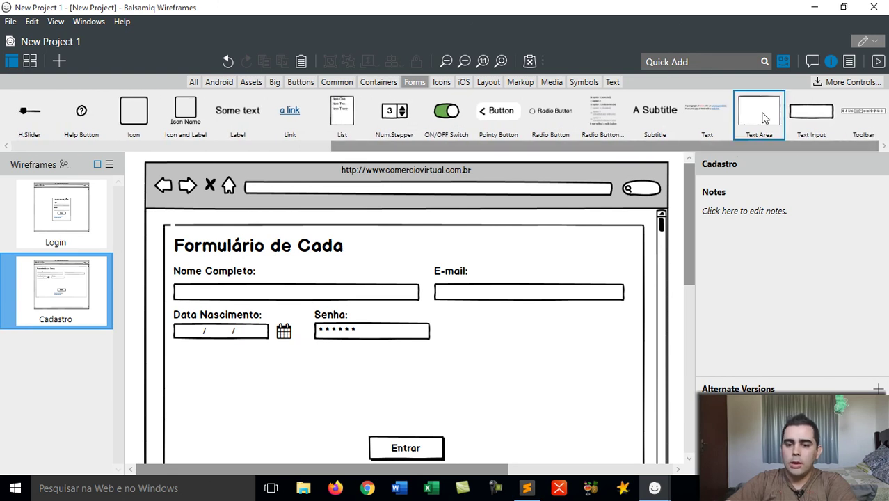
pyautogui.moveTo(758, 111); pyautogui.dragTo(245, 422)
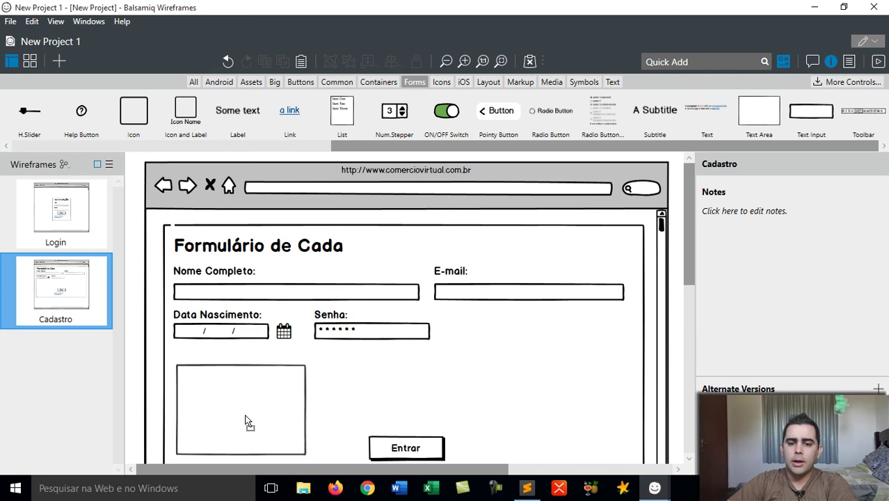
pyautogui.press('Escape')
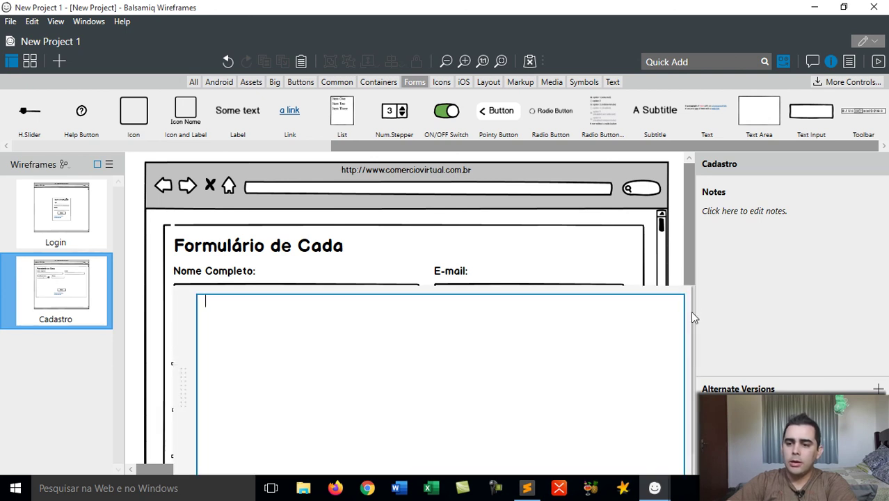
pyautogui.scroll(-3, 511, 279)
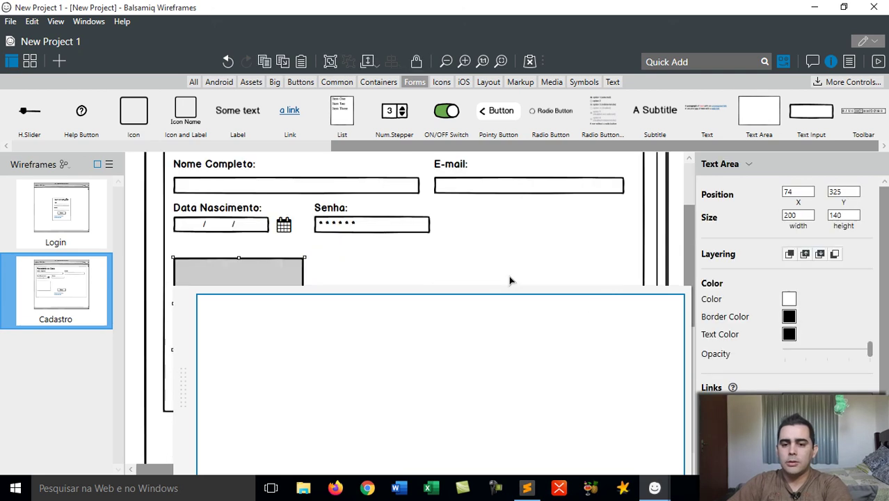
pyautogui.click(511, 280)
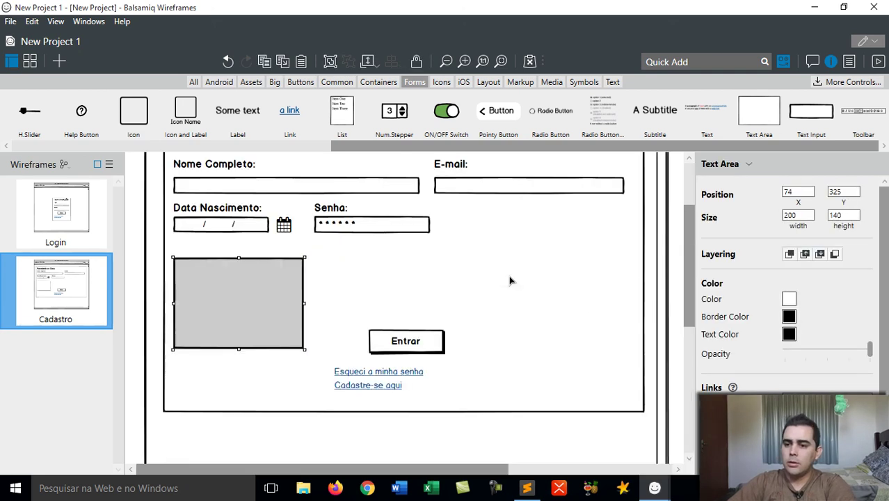
# Step: Delete the Esqueci a minha senha and Cadastre-se aqui links below the Entrar button
pyautogui.moveTo(692, 270); pyautogui.dragTo(688, 300)
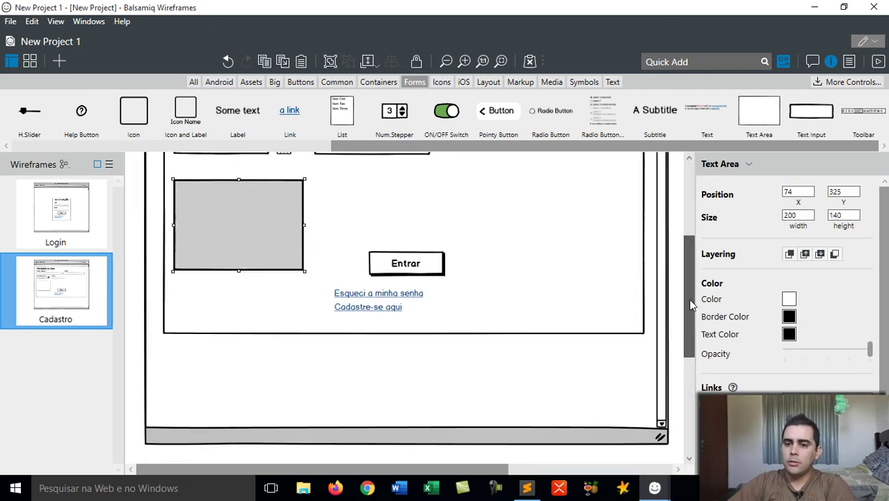
pyautogui.click(392, 297)
pyautogui.doubleClick(393, 299)
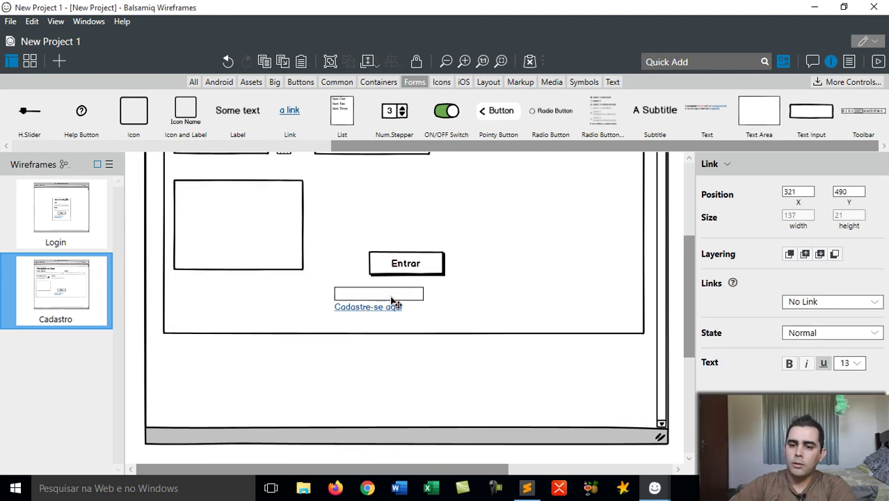
pyautogui.click(407, 314)
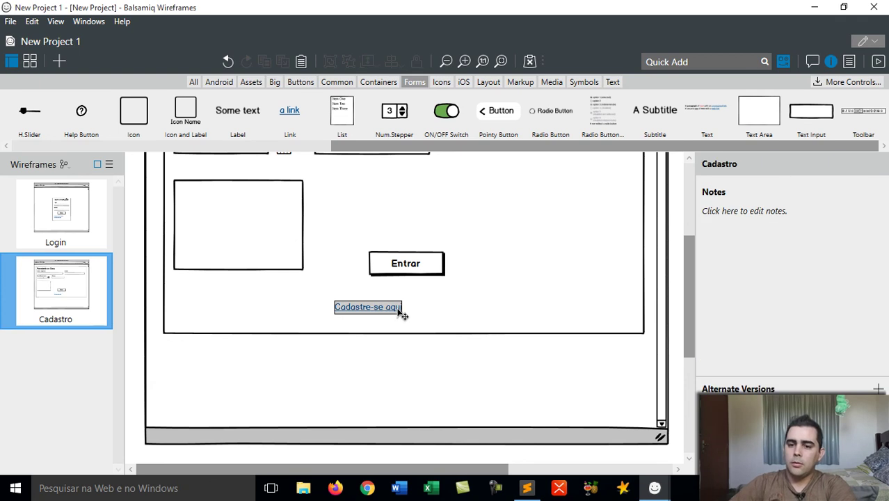
pyautogui.click(400, 313)
pyautogui.doubleClick(407, 310)
pyautogui.press('Return')
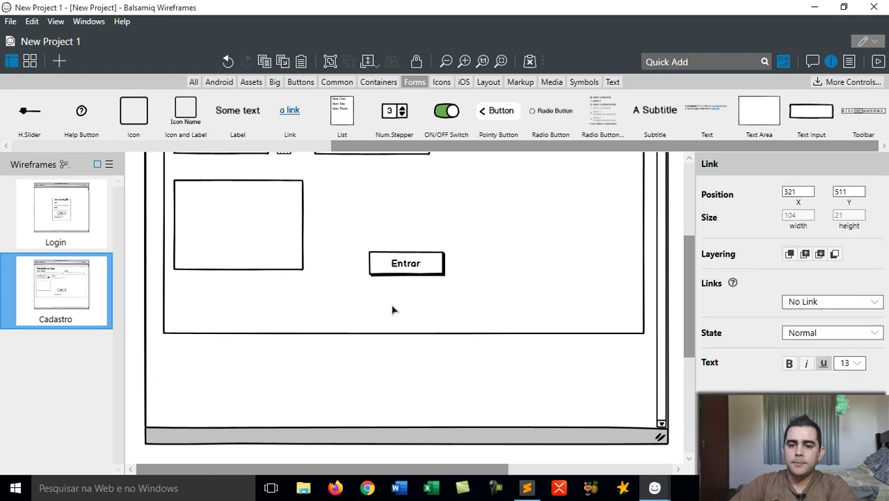
pyautogui.click(398, 292)
# Step: Turn the Entrar button into a Realizar Cadastro button 302 wide, placed below the text area at X 277, Y 497
pyautogui.moveTo(403, 260); pyautogui.dragTo(342, 312)
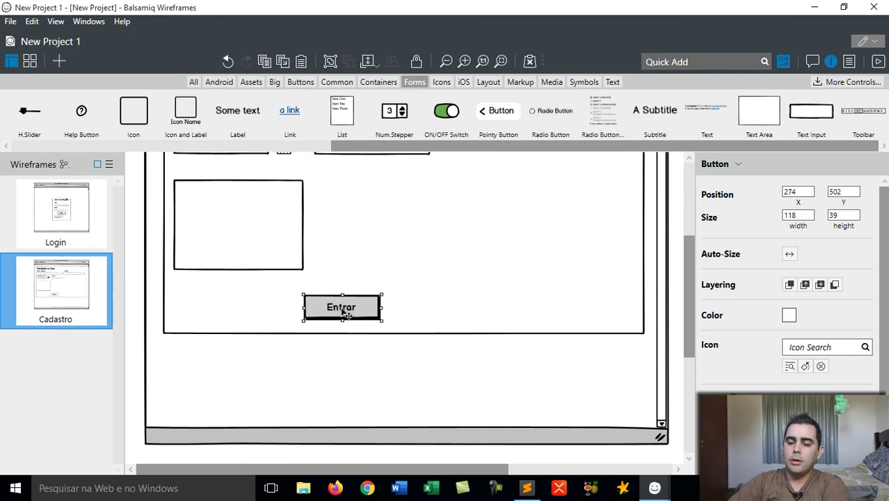
pyautogui.doubleClick(342, 312)
pyautogui.write('Realizar Cadastro')
pyautogui.press('Return')
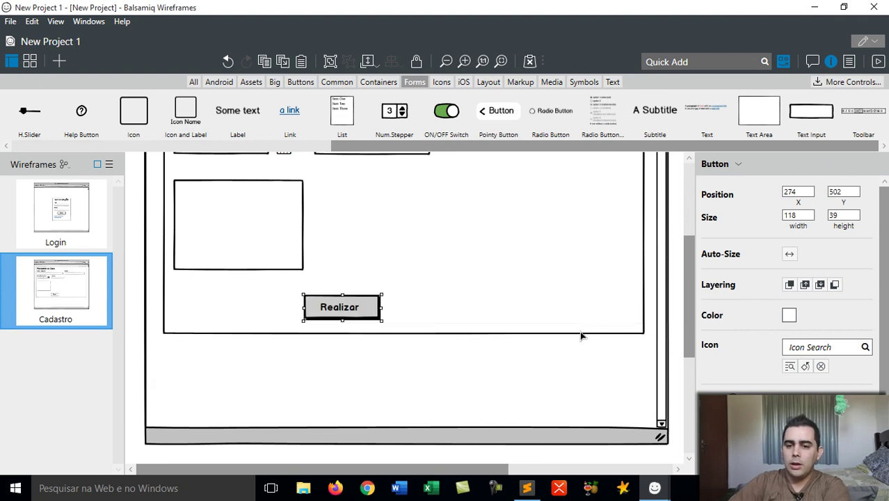
pyautogui.moveTo(383, 310); pyautogui.dragTo(504, 310)
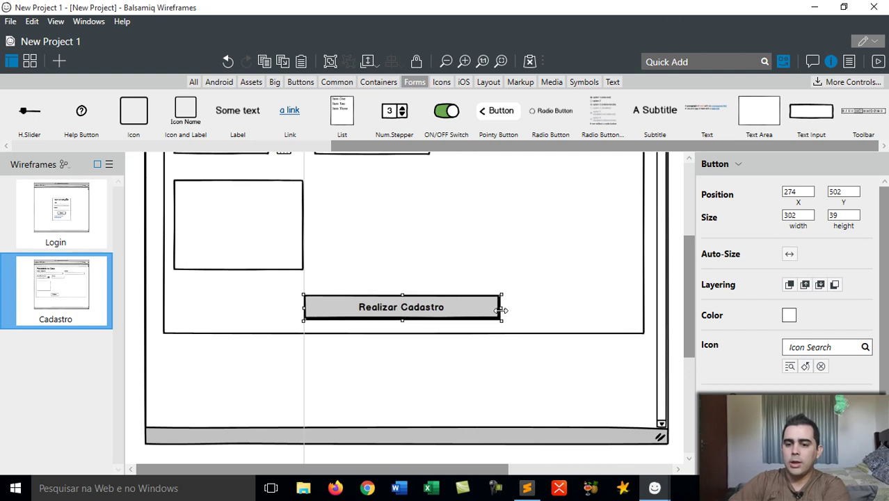
pyautogui.moveTo(444, 315)
pyautogui.mouseDown()
pyautogui.moveTo(426, 301)
pyautogui.moveTo(439, 313)
pyautogui.moveTo(425, 308)
pyautogui.moveTo(452, 308)
pyautogui.moveTo(437, 313)
pyautogui.moveTo(433, 305)
pyautogui.moveTo(444, 313)
pyautogui.moveTo(447, 306)
pyautogui.mouseUp()
# Step: Widen the empty text area to 692 so its edge lines up with the E-mail field
pyautogui.click(202, 233)
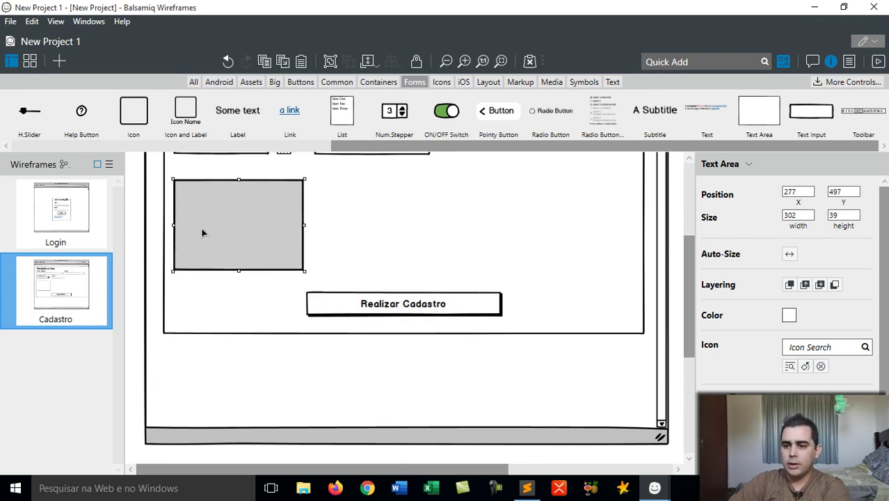
pyautogui.moveTo(687, 289); pyautogui.dragTo(677, 254)
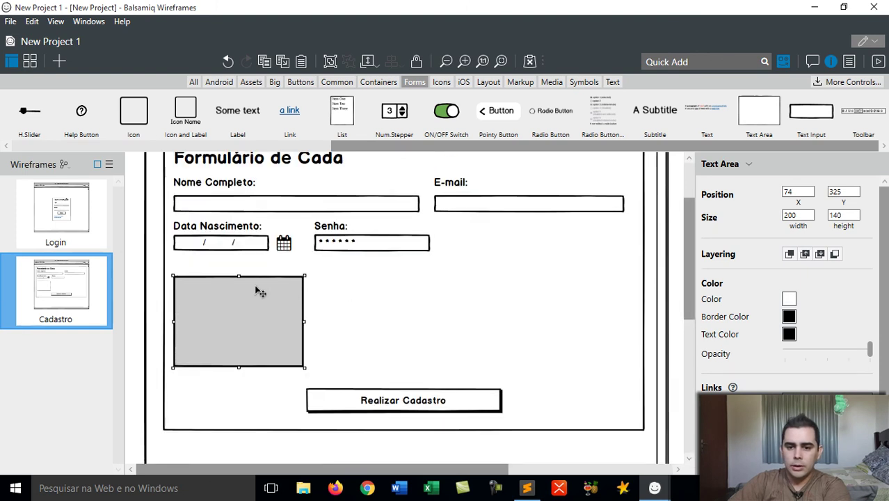
pyautogui.moveTo(303, 321); pyautogui.dragTo(628, 319)
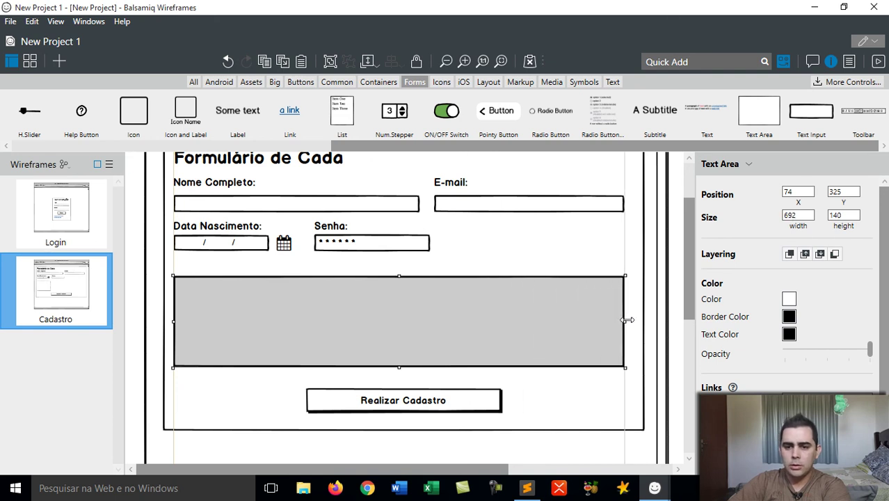
# Step: Duplicate the Senha: label above the text area at X 74, Y 301 and change the copy's text to Informe suas observações
pyautogui.click(330, 233)
pyautogui.moveTo(330, 232)
pyautogui.mouseDown()
pyautogui.moveTo(331, 251)
pyautogui.moveTo(336, 240)
pyautogui.mouseUp()
pyautogui.moveTo(286, 254); pyautogui.dragTo(195, 273)
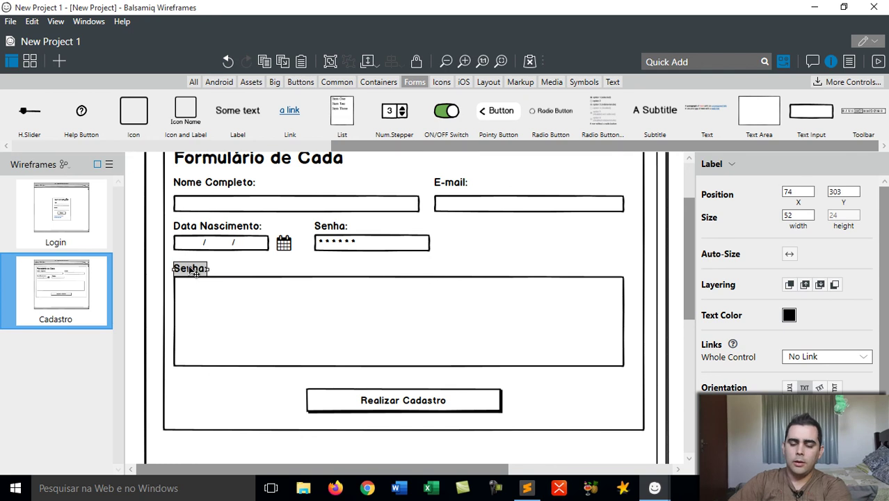
pyautogui.doubleClick(194, 272)
pyautogui.write('Informa')
pyautogui.write(' suas observações')
pyautogui.press('Return')
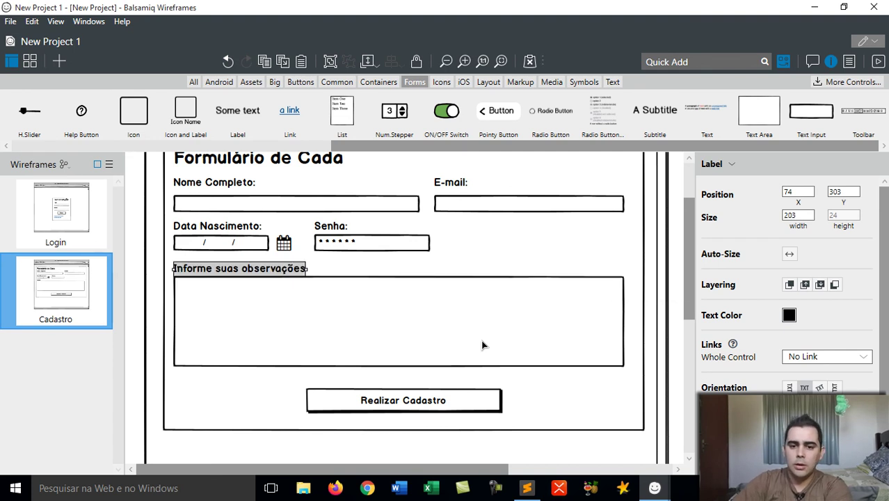
pyautogui.moveTo(292, 275); pyautogui.dragTo(292, 273)
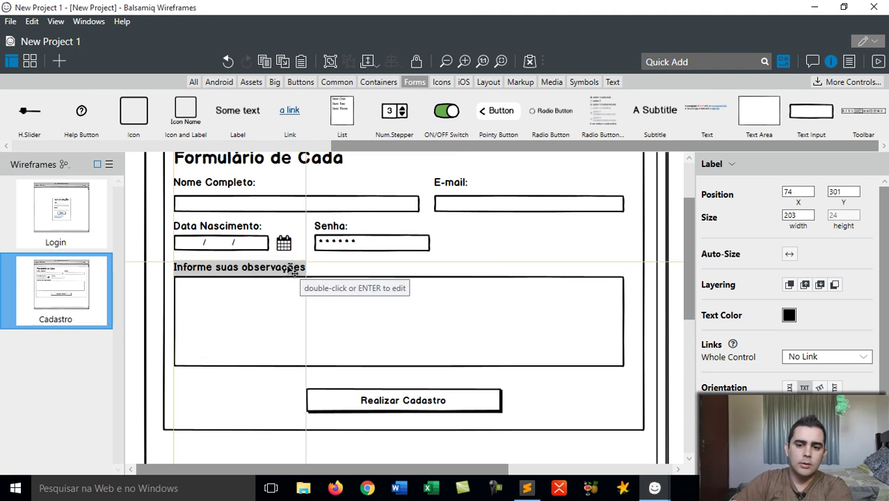